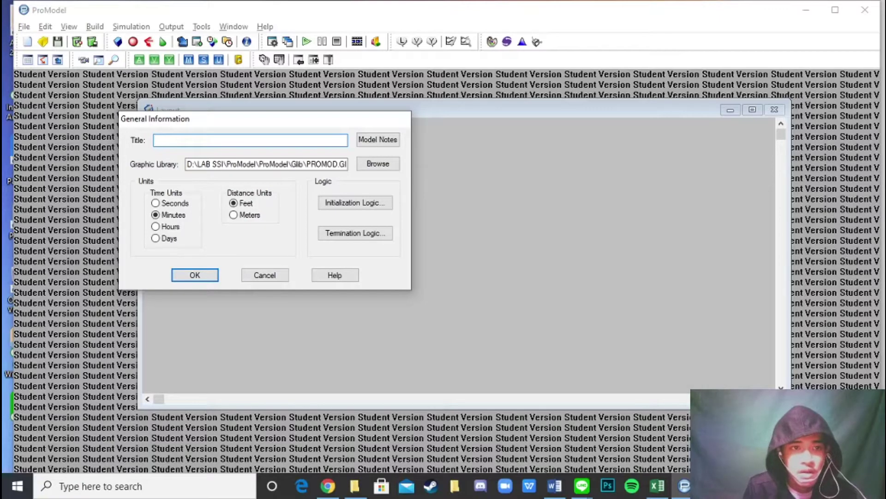
Step: Title the model Gudang, set its distance units to meters, and accept the general information
drag(162, 123, 210, 150)
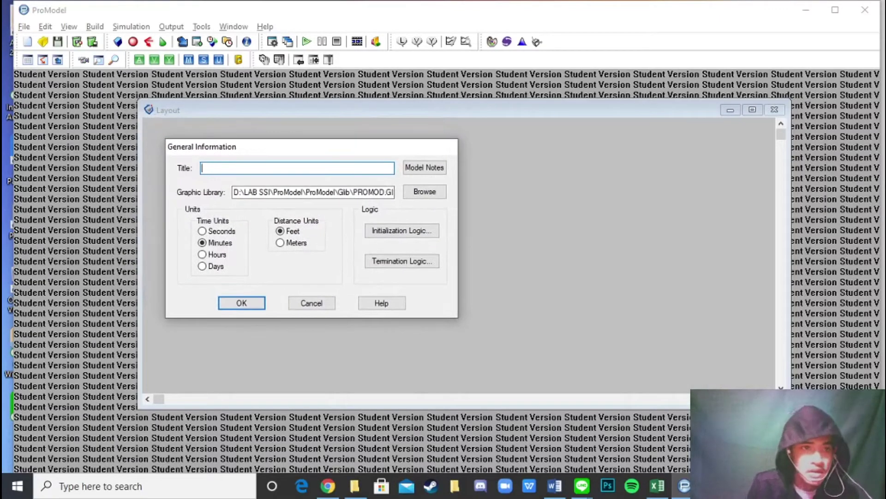
text(Gudang)
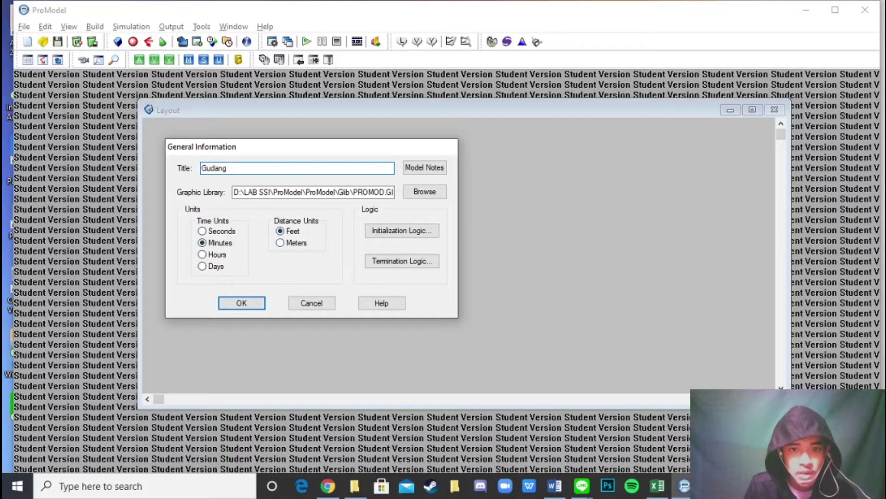
click(280, 243)
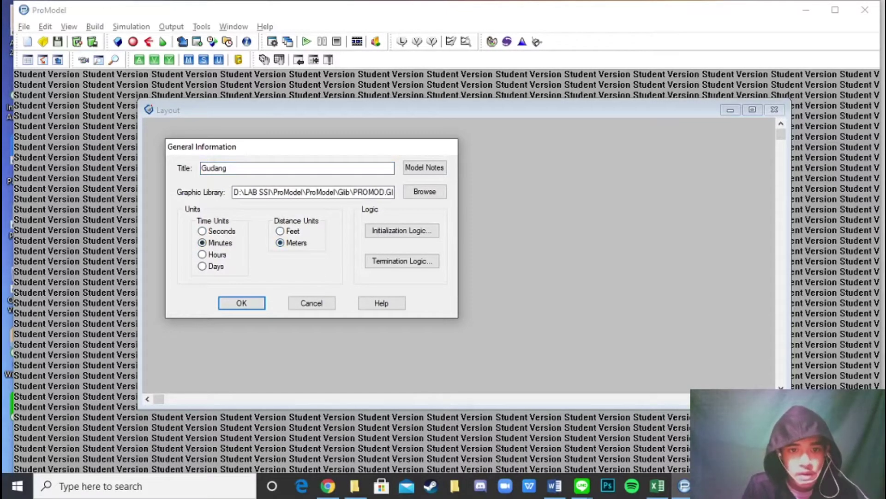
click(242, 303)
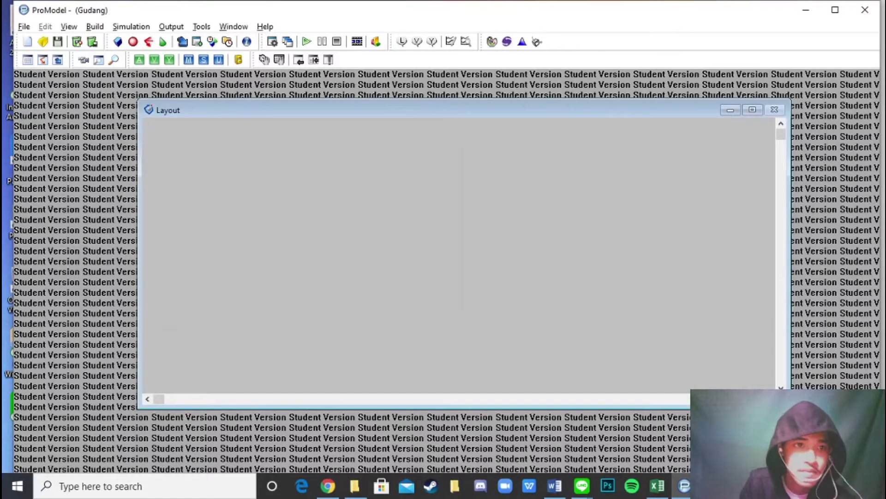
Step: Open the Locations editor for the Gudang model
click(24, 26)
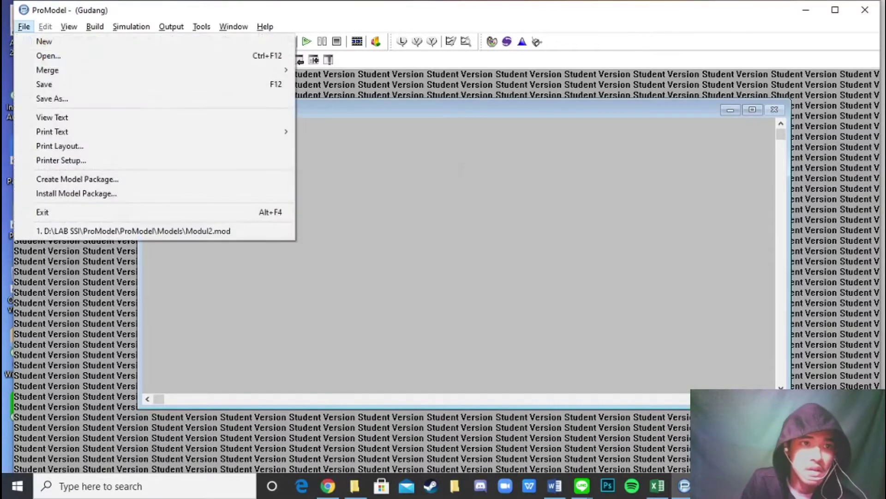
click(23, 27)
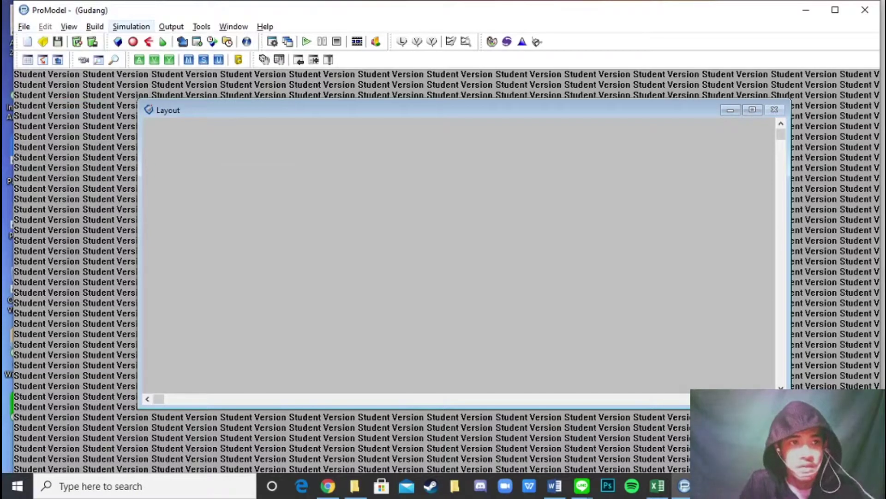
click(95, 26)
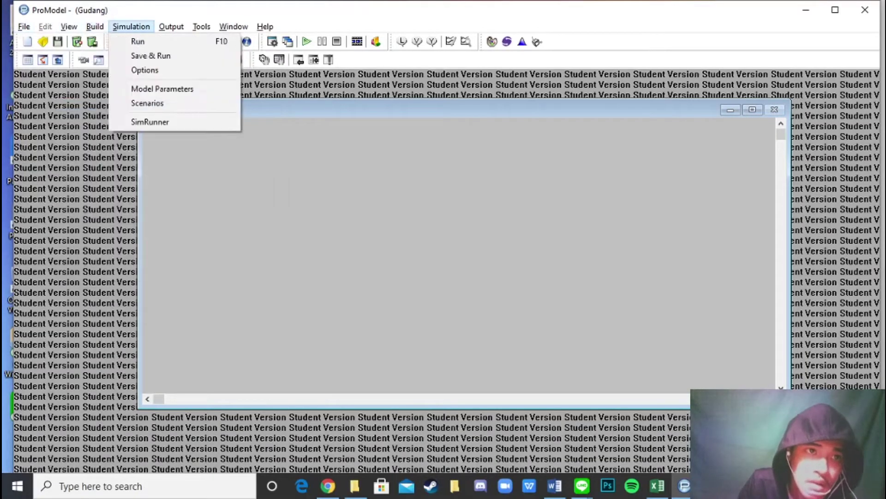
click(121, 41)
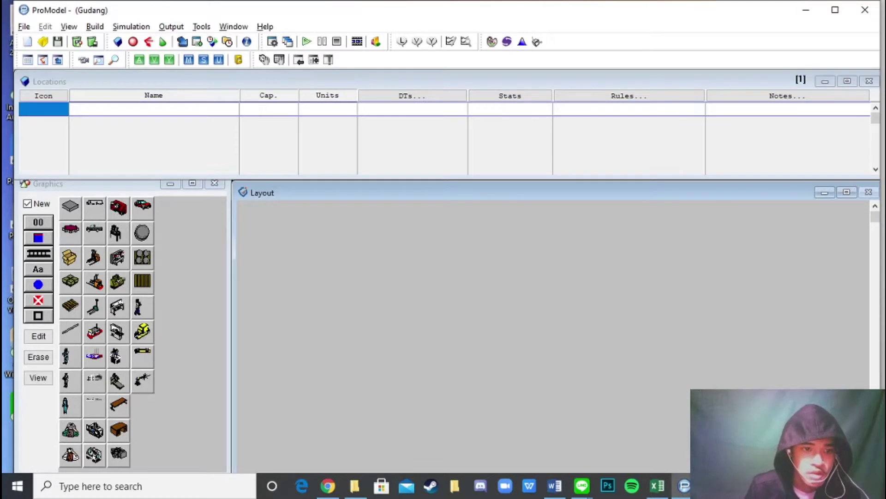
Step: Place the forktruck graphic as a new location in the upper-left area of the layout and enlarge it slightly
click(93, 257)
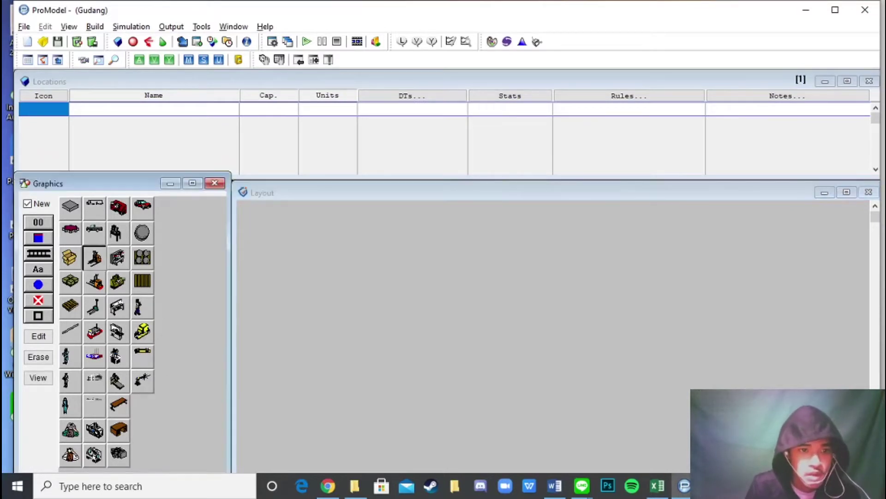
click(416, 295)
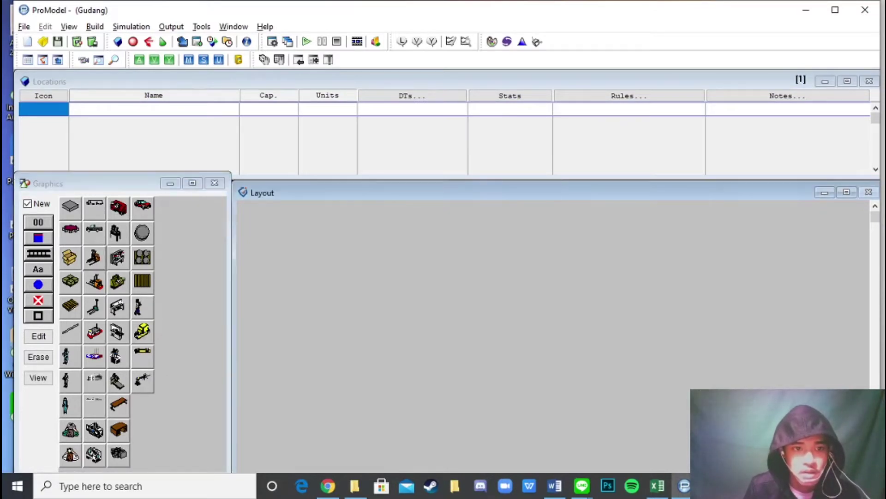
drag(462, 192, 460, 138)
click(94, 257)
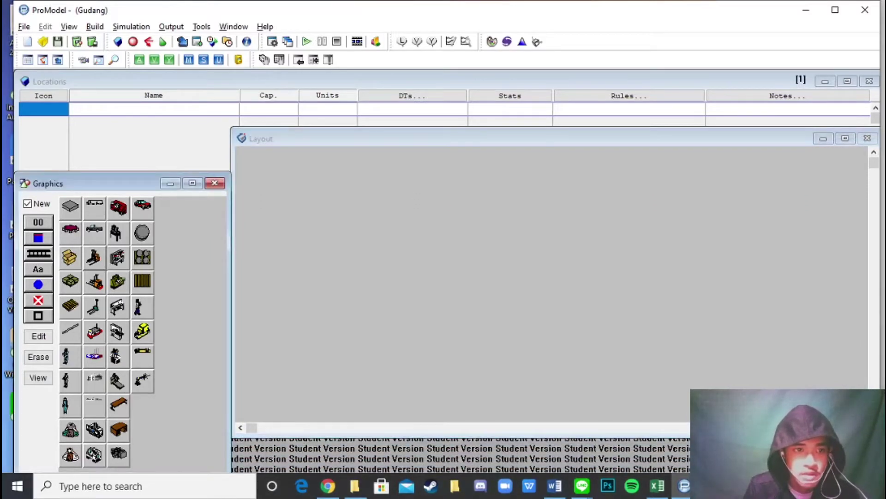
click(313, 233)
drag(314, 233, 357, 224)
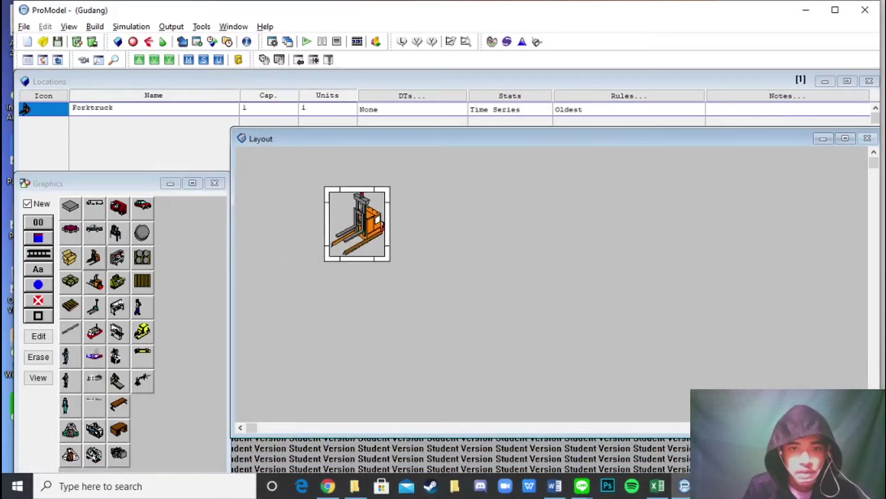
drag(388, 258, 400, 272)
drag(364, 231, 352, 225)
drag(352, 224, 353, 230)
Step: Add a name label to the existing forktruck location instead of creating a new location
click(28, 204)
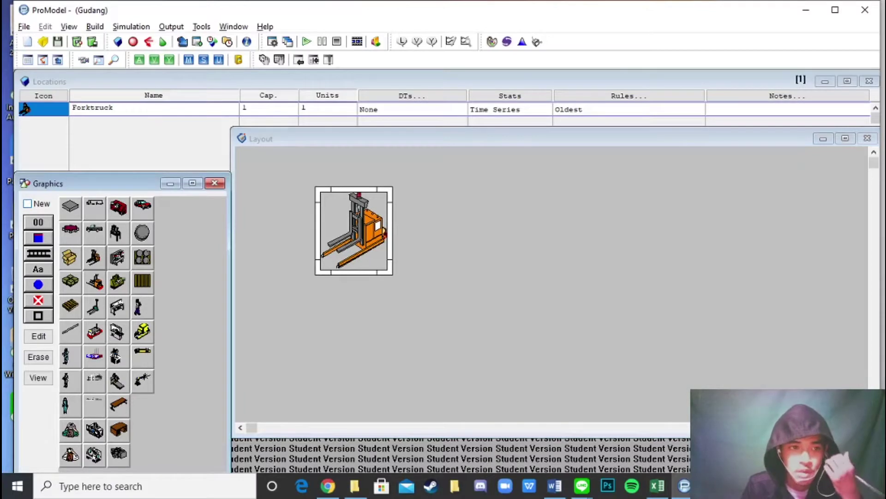
click(38, 269)
click(338, 265)
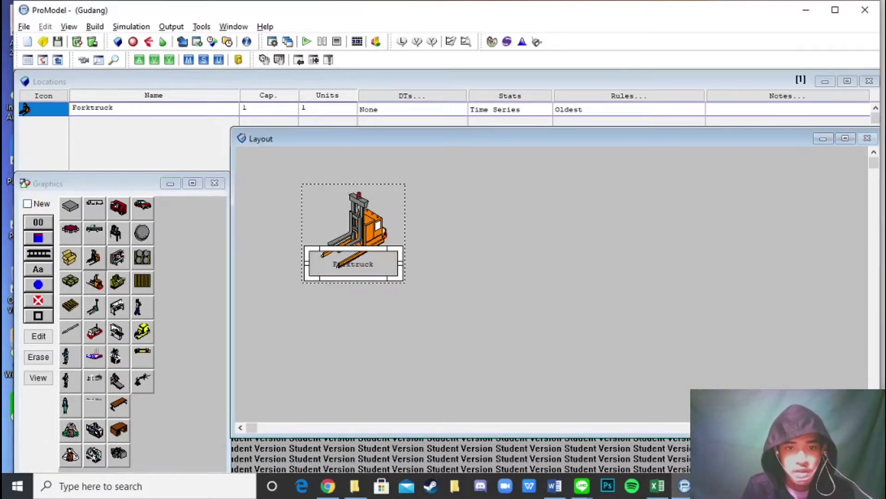
double_click(338, 266)
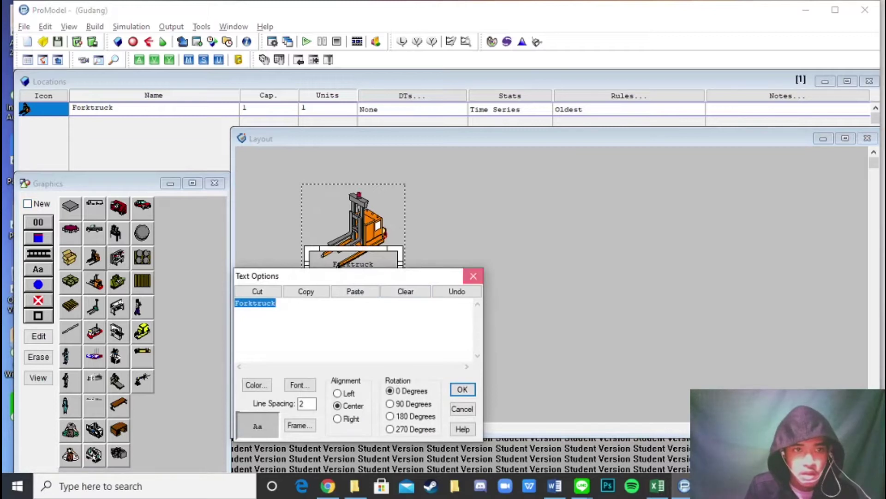
click(473, 275)
Step: Rename the forktruck location to Forklift and place its name label just below the graphic
drag(114, 107, 90, 107)
text(lift)
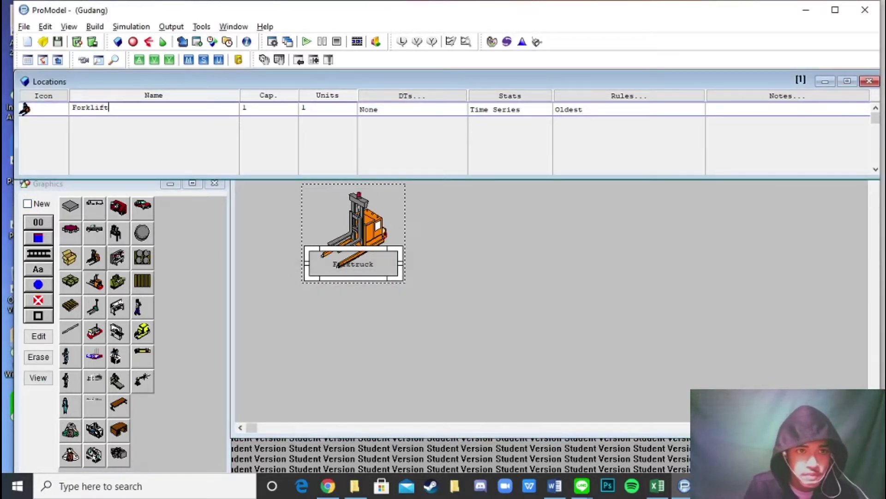
drag(338, 265, 342, 293)
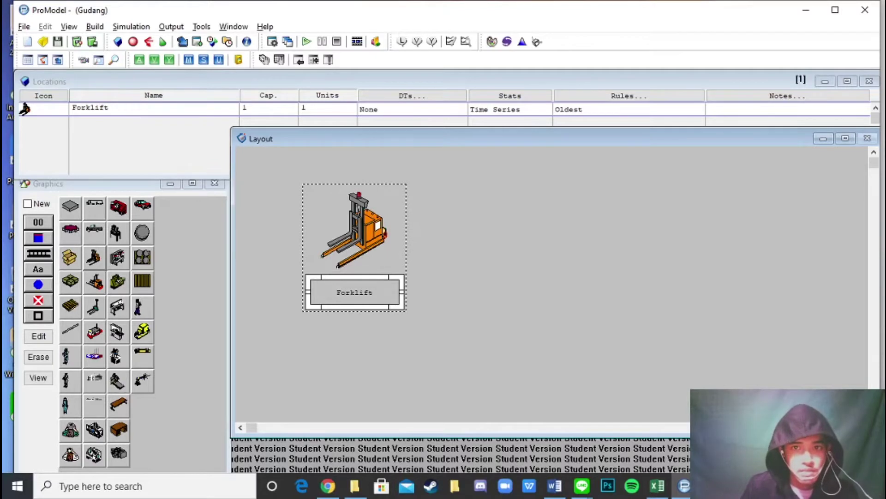
Step: Place the open box graphic as a new location in the layout to the right of the forklift
click(27, 203)
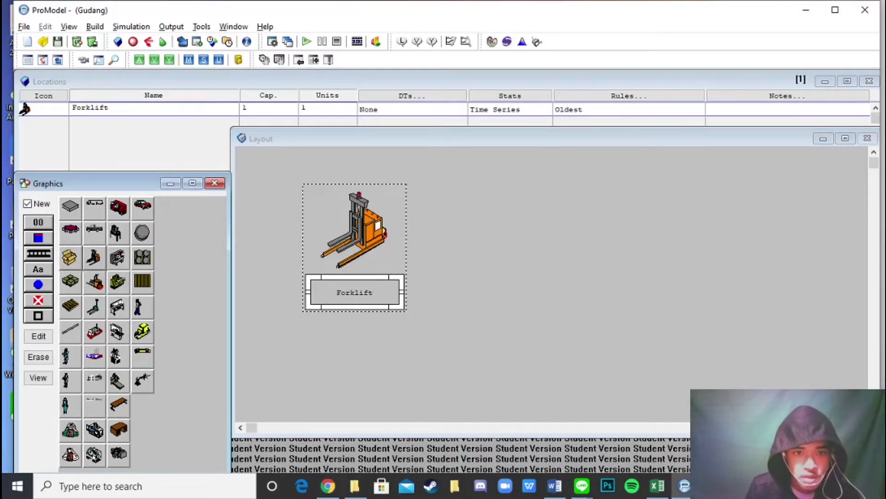
click(499, 240)
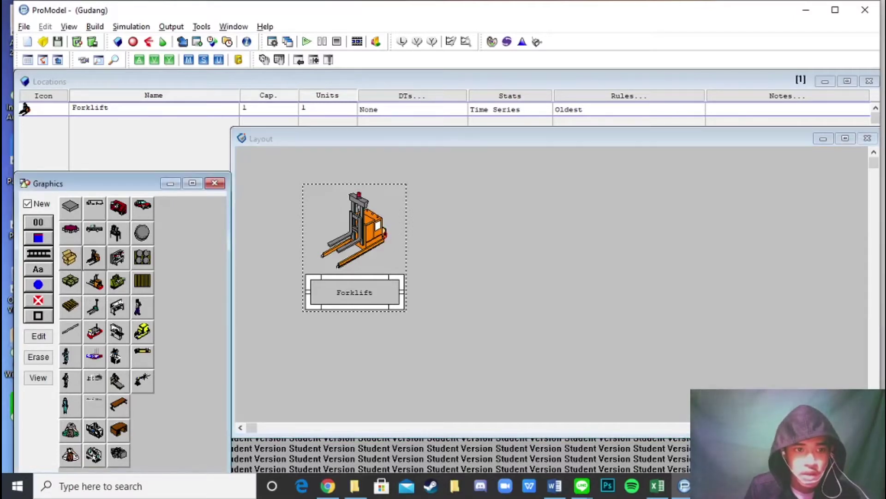
click(70, 258)
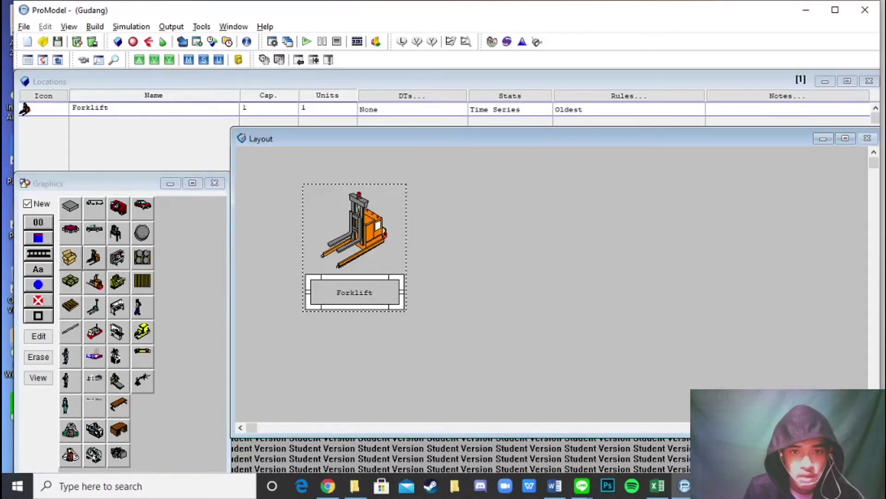
drag(323, 139, 381, 128)
click(70, 257)
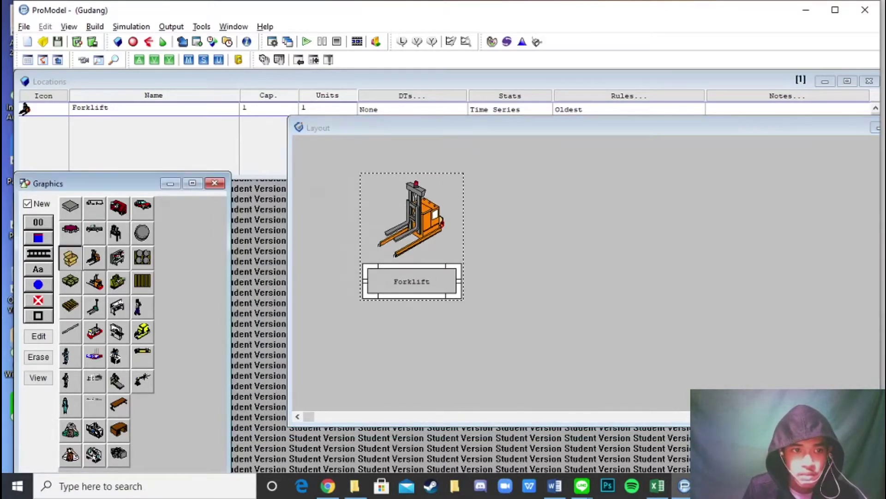
right_click(508, 254)
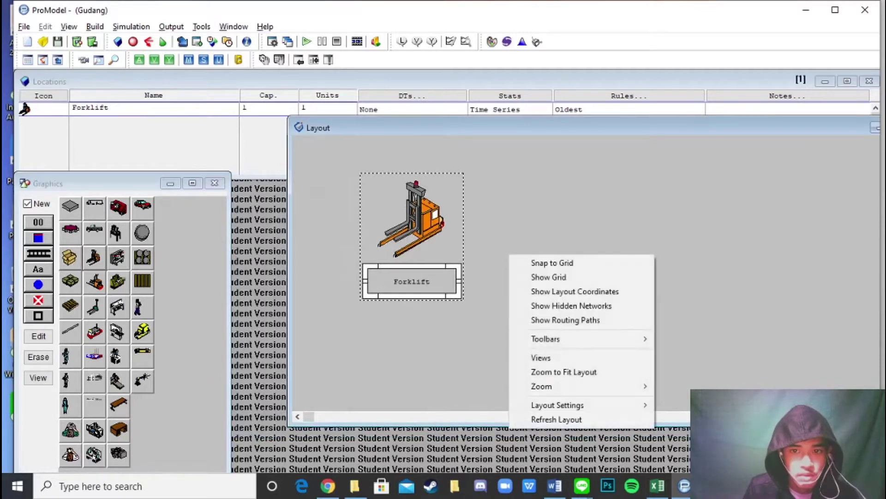
key(Escape)
click(70, 257)
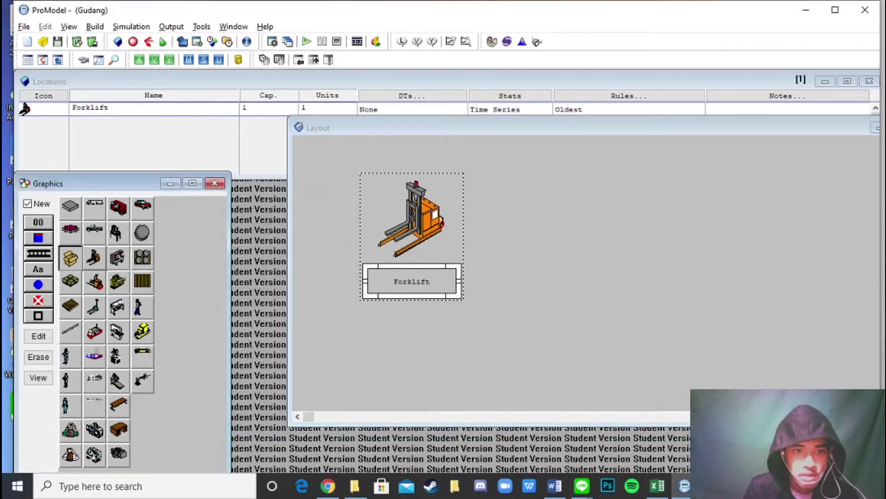
click(366, 331)
drag(366, 331, 599, 272)
drag(569, 240, 550, 226)
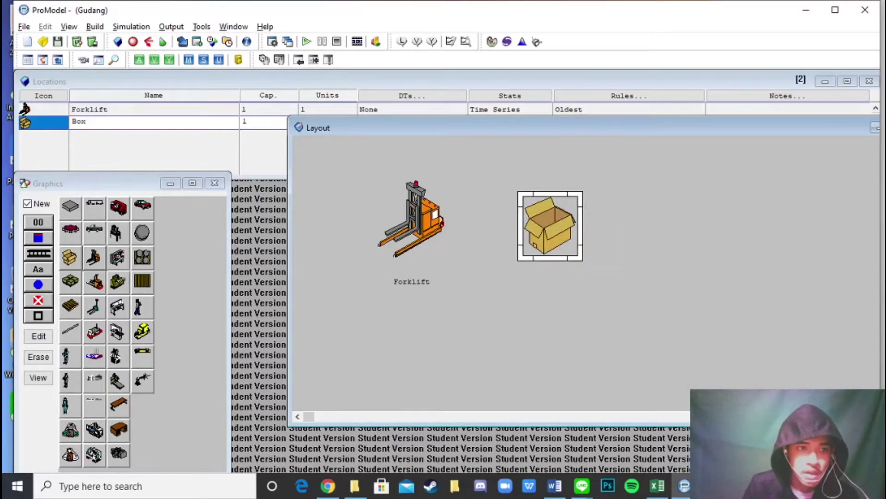
Step: Add a name label to the box location and place it just below the box graphic
click(28, 204)
click(38, 269)
click(545, 241)
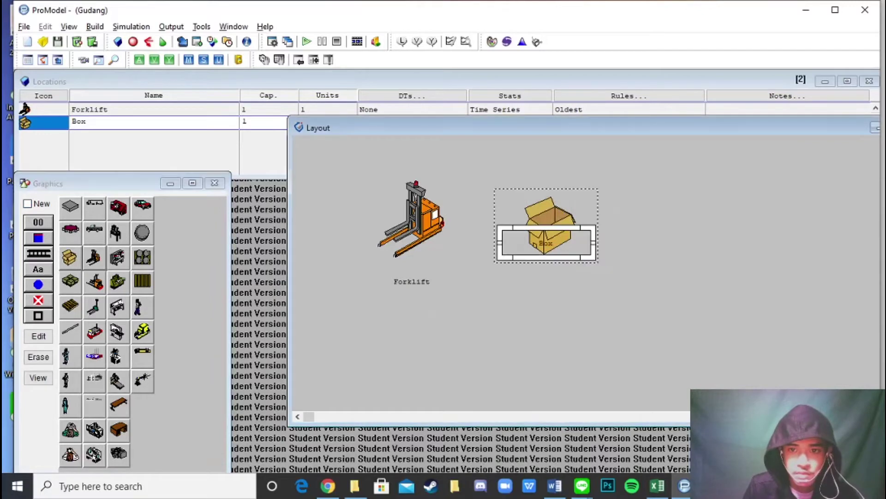
drag(545, 242, 545, 277)
double_click(546, 277)
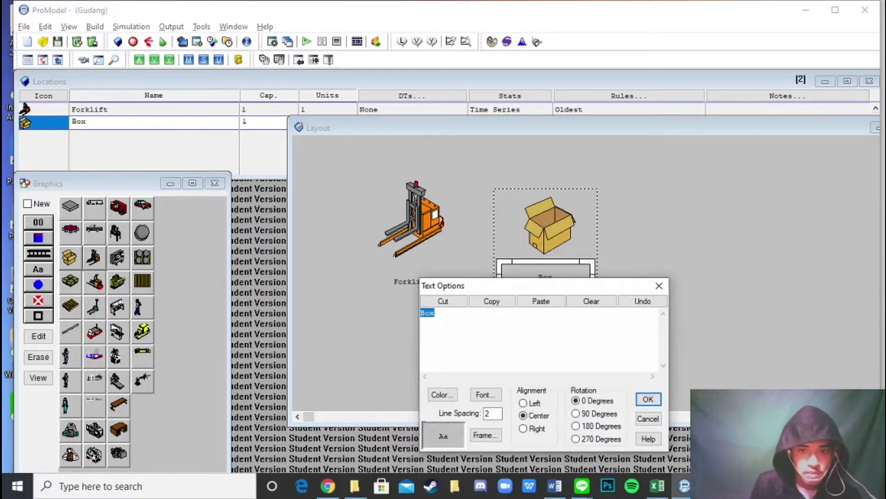
click(659, 285)
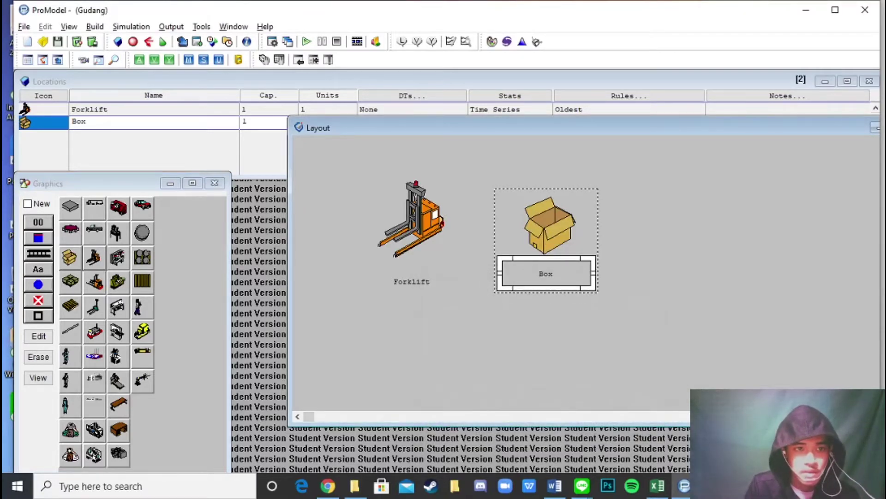
Step: Place the pickup graphic as a new location in the layout to the right of the box
click(27, 203)
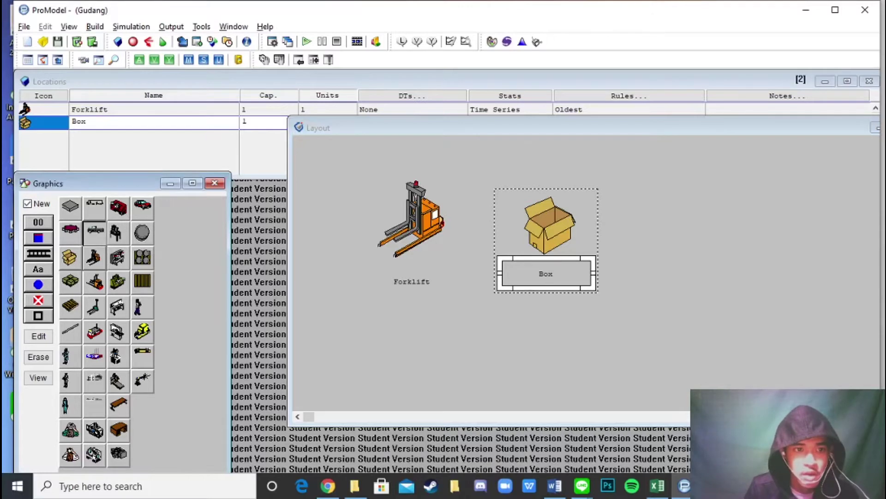
click(95, 230)
drag(336, 297, 705, 235)
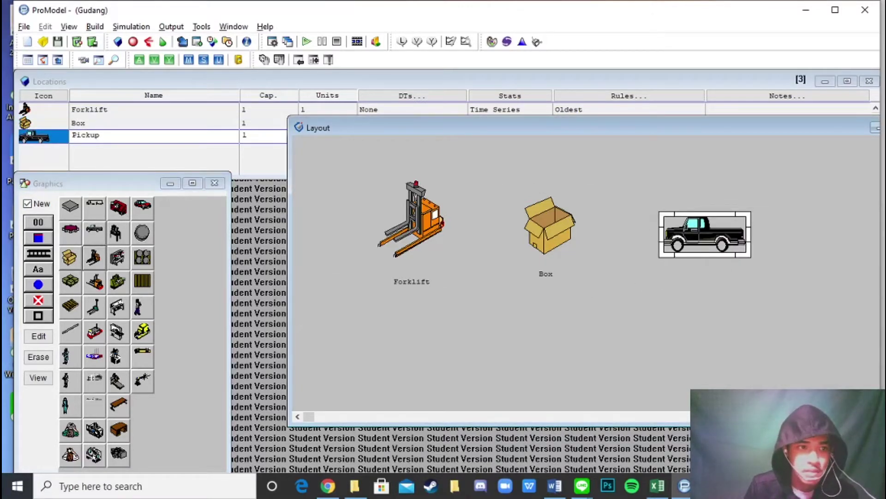
Step: Add a name label below the pickup graphic and rename the location to Truck
click(28, 203)
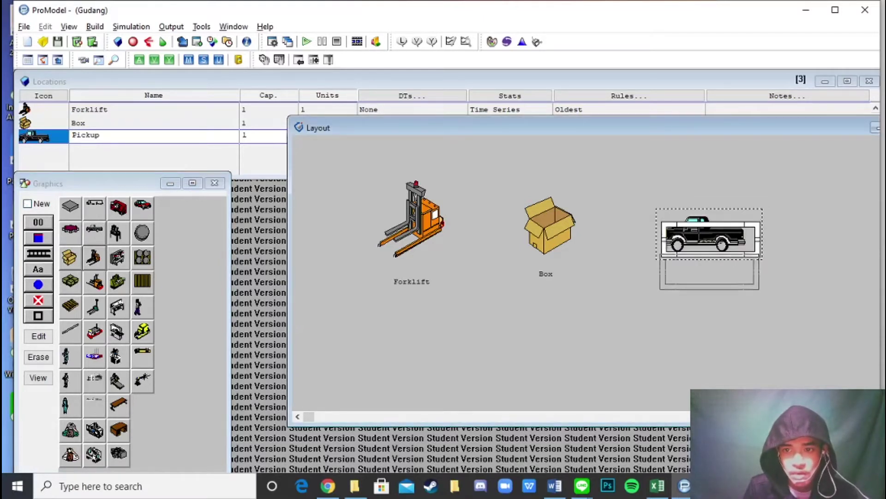
click(73, 135)
key(shift+End)
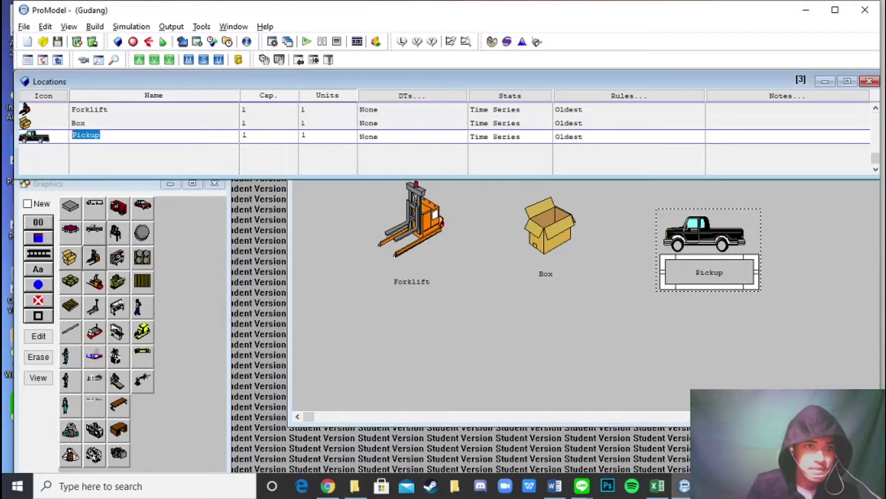
text(Truck)
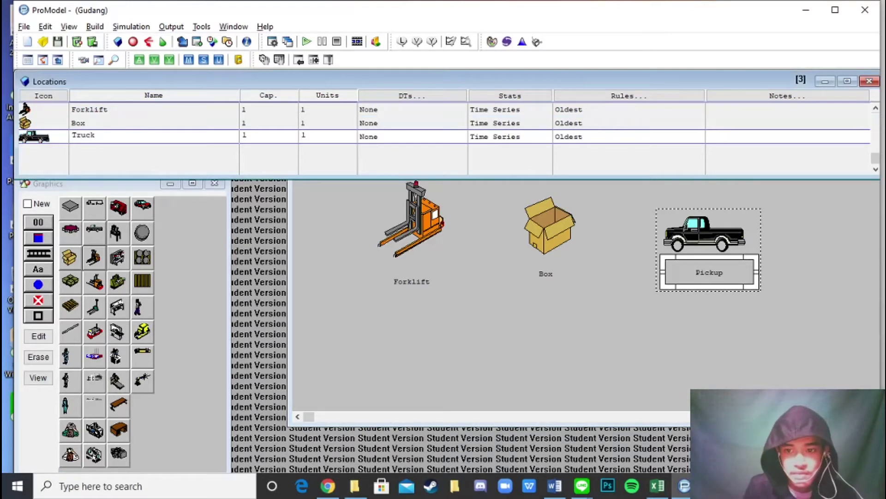
key(Return)
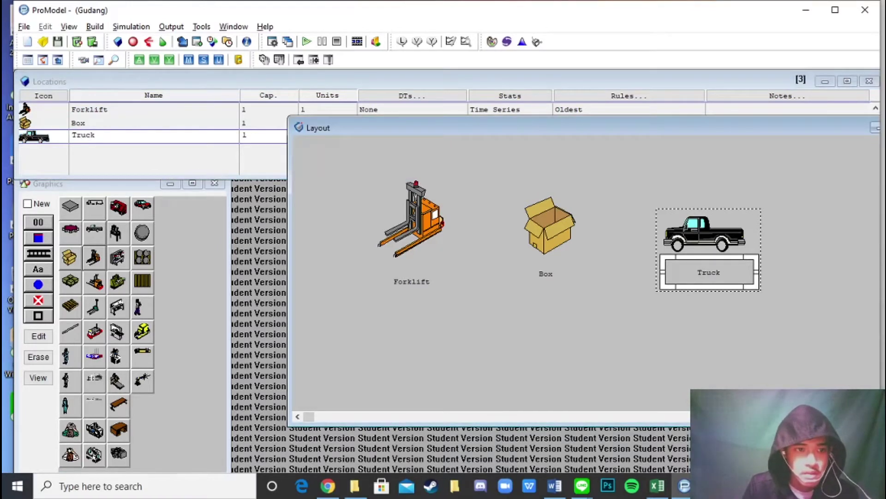
Step: Place the inspector graphic as a new location in the layout below the truck
click(139, 307)
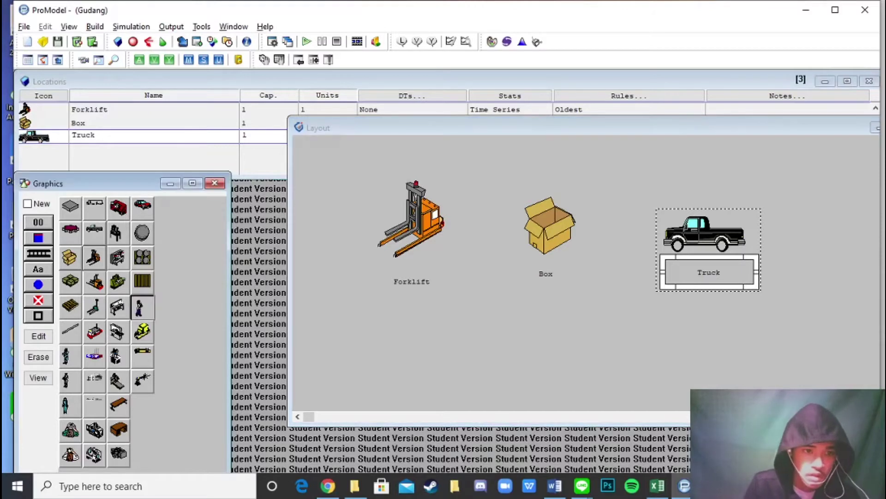
click(27, 204)
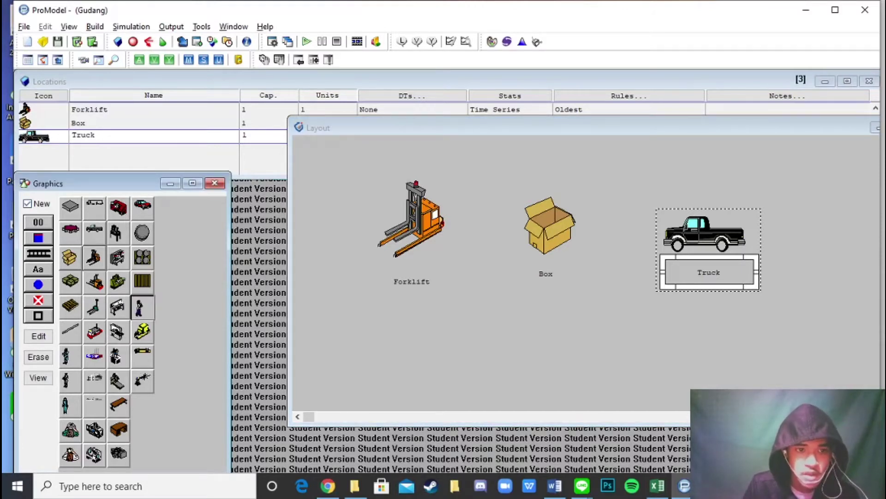
click(734, 307)
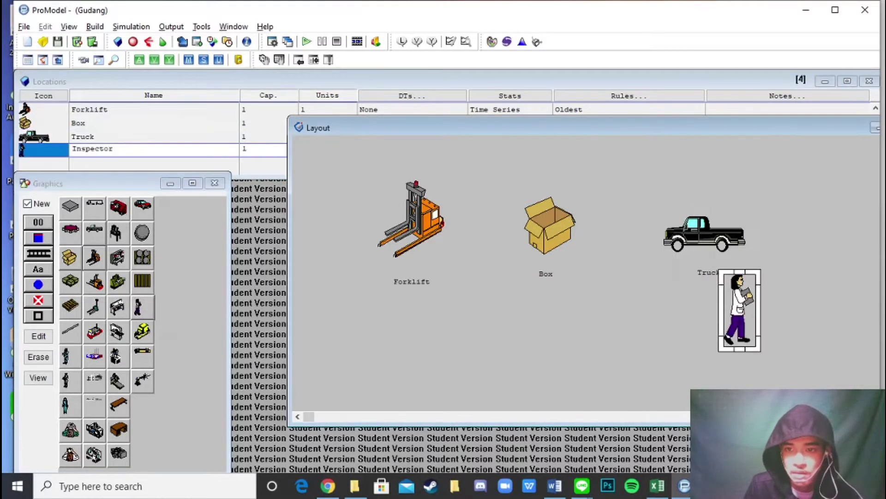
drag(734, 307, 713, 337)
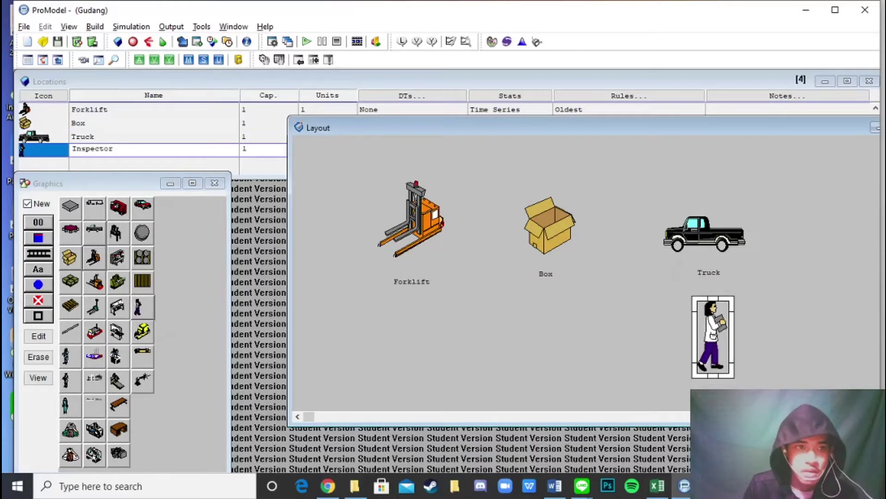
Step: Add a name label at the feet of the inspector graphic and rename the location to Pemeriksaan
click(28, 204)
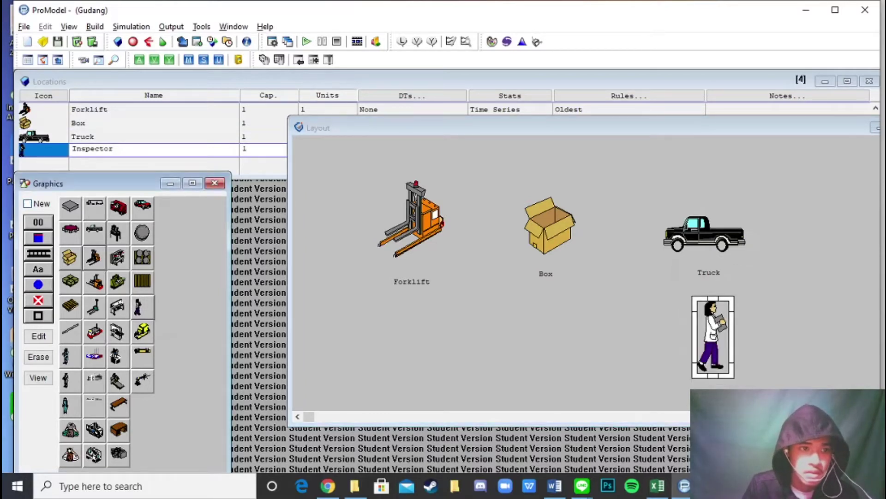
click(38, 269)
click(713, 341)
drag(720, 352, 717, 380)
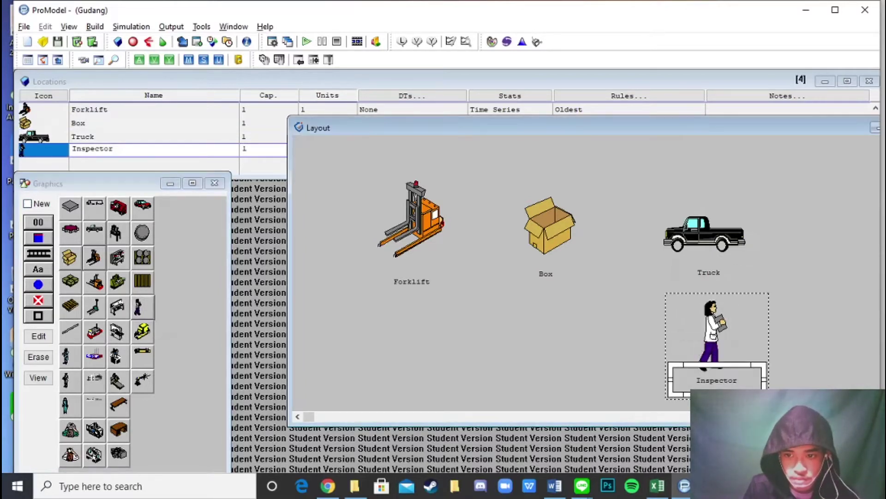
click(113, 148)
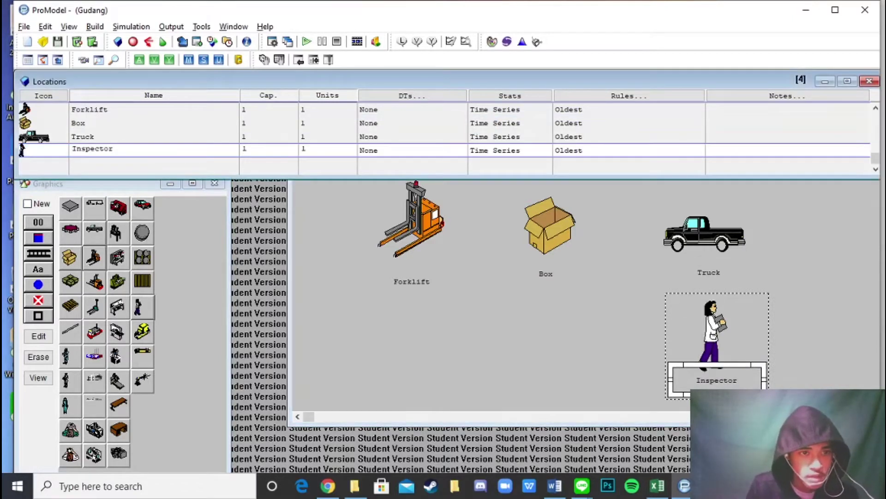
double_click(113, 148)
text(Pemeriksaan)
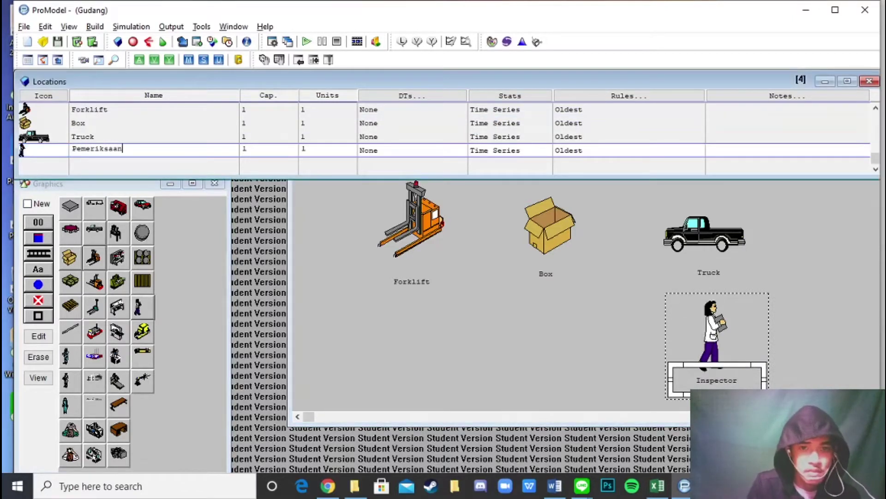
click(586, 326)
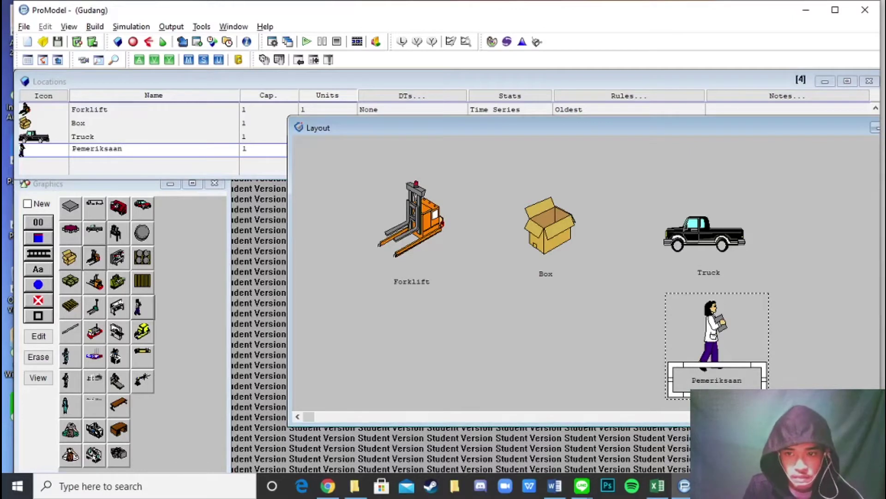
Step: Place the AGV graphic as a new location in the layout below the box
click(27, 204)
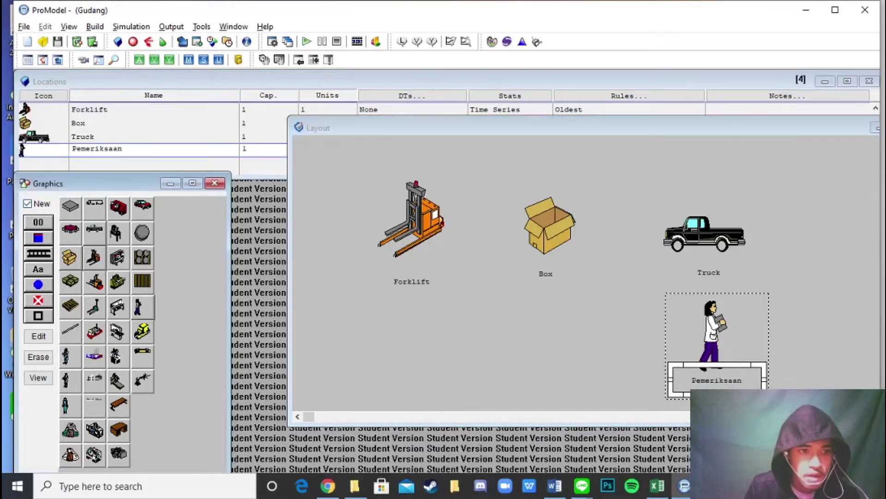
click(95, 332)
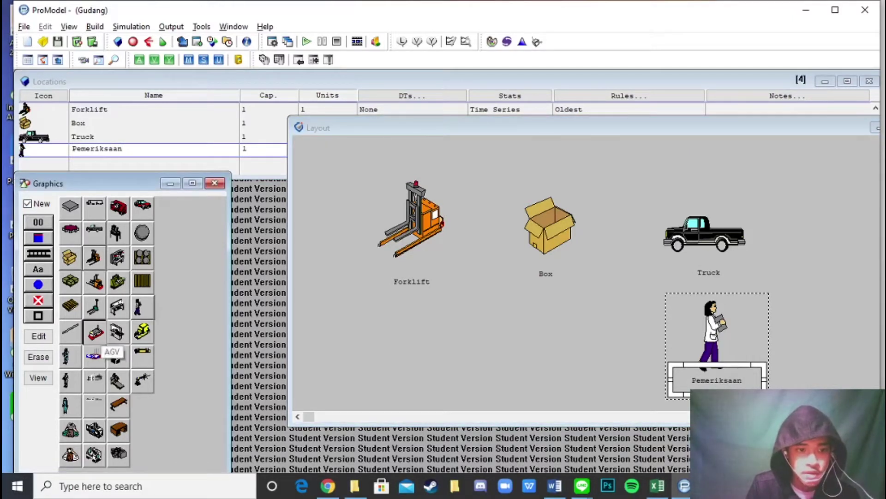
click(528, 332)
drag(528, 333, 561, 340)
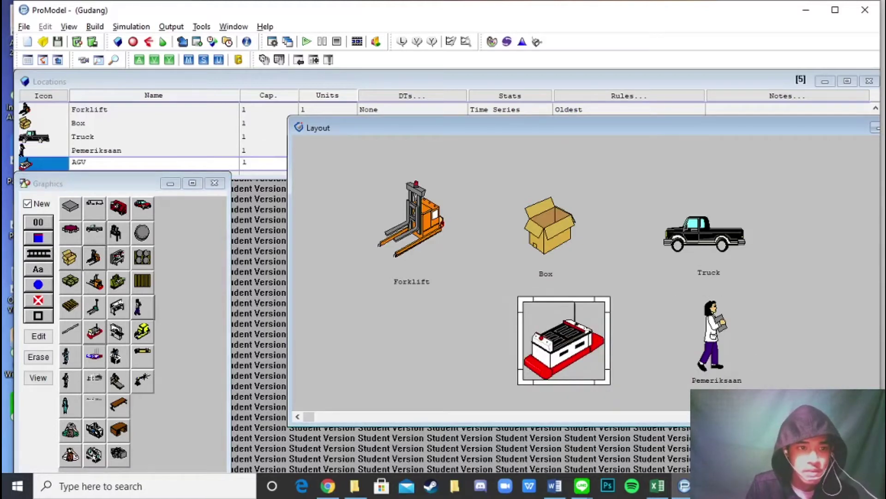
Step: Add a name label just below the AGV graphic and rename the location to Gudang
click(28, 204)
click(38, 270)
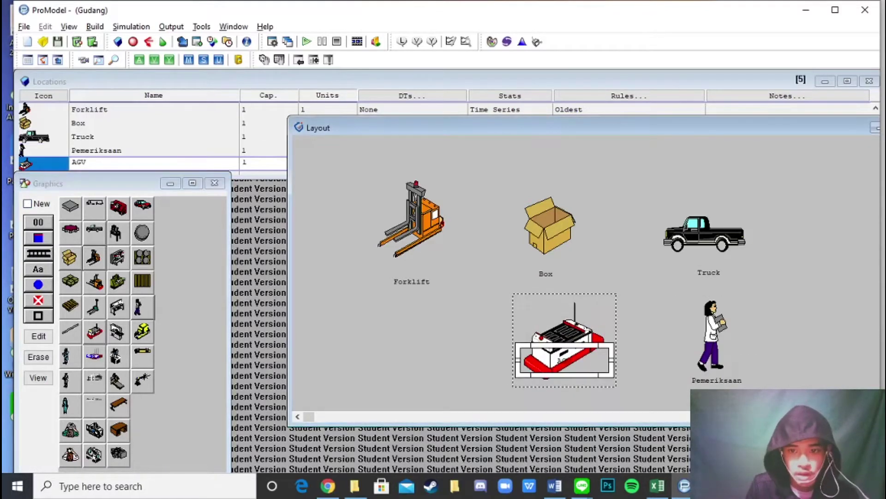
click(679, 331)
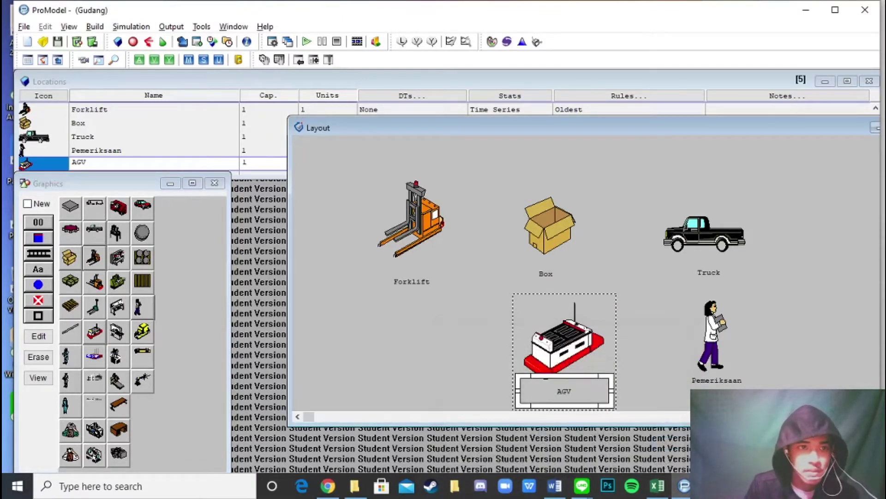
click(87, 162)
double_click(86, 162)
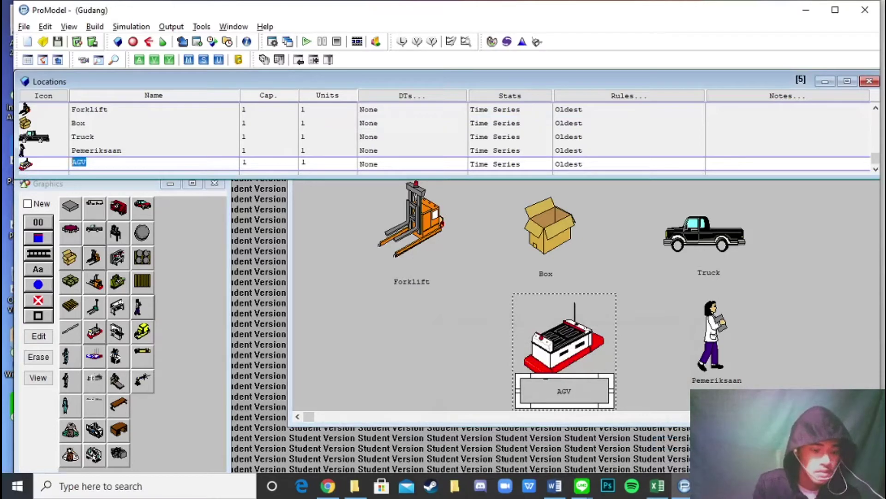
text(Gudang)
click(480, 208)
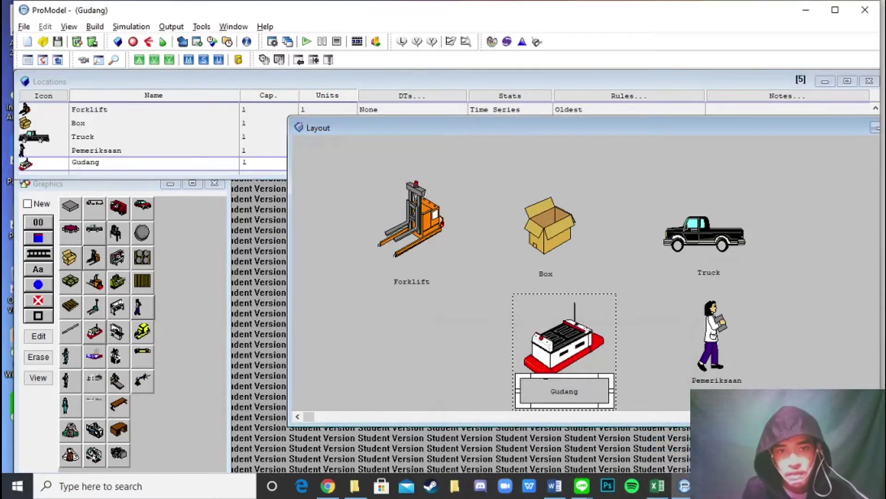
Step: Shift the layout window fully into view and create a new entity using the pallet of boxes graphic
drag(485, 128, 429, 126)
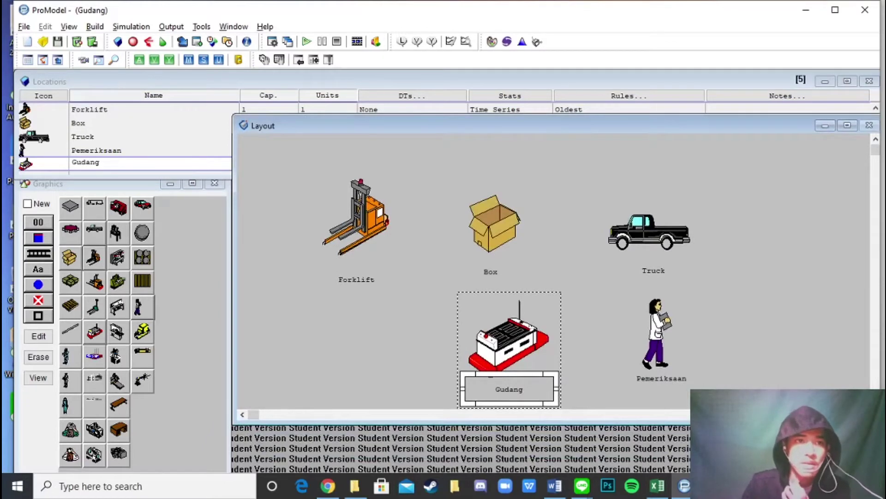
click(94, 26)
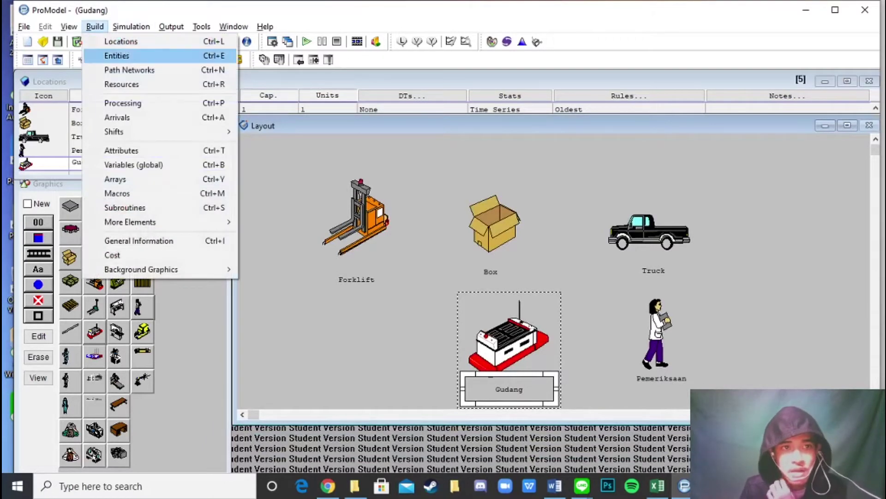
click(117, 55)
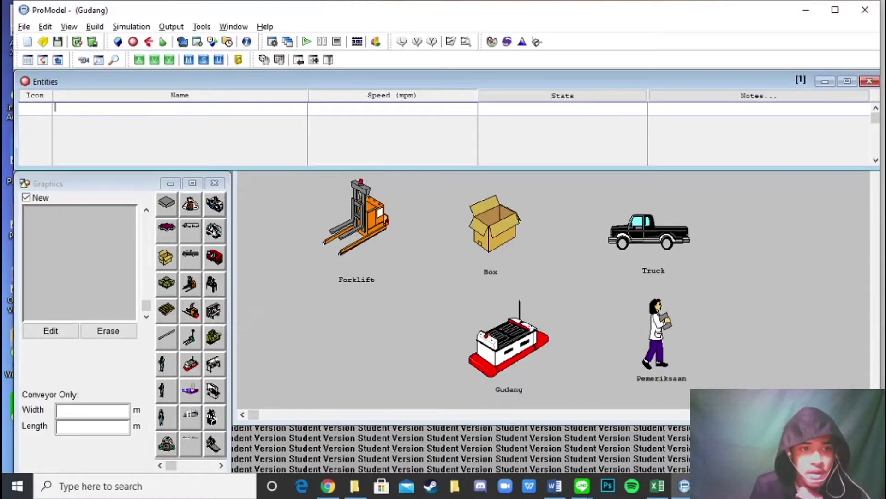
click(166, 282)
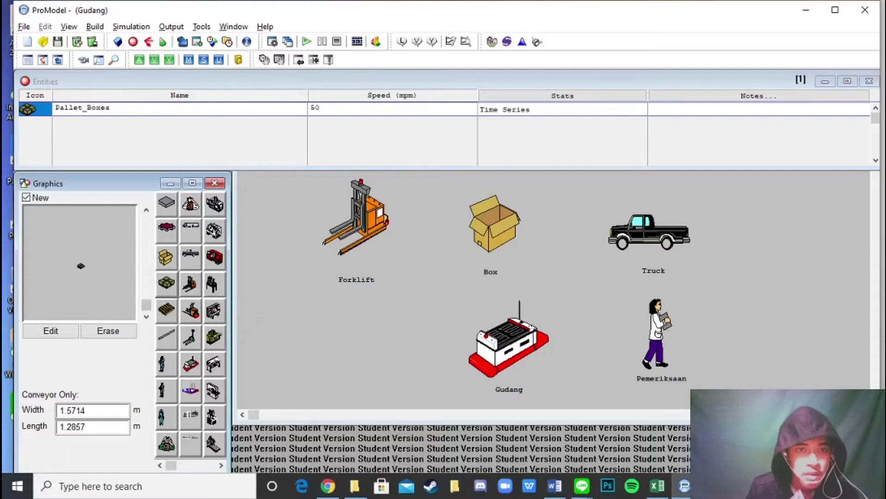
Step: Rename the pallet boxes entity to Botol_Kaca
click(82, 107)
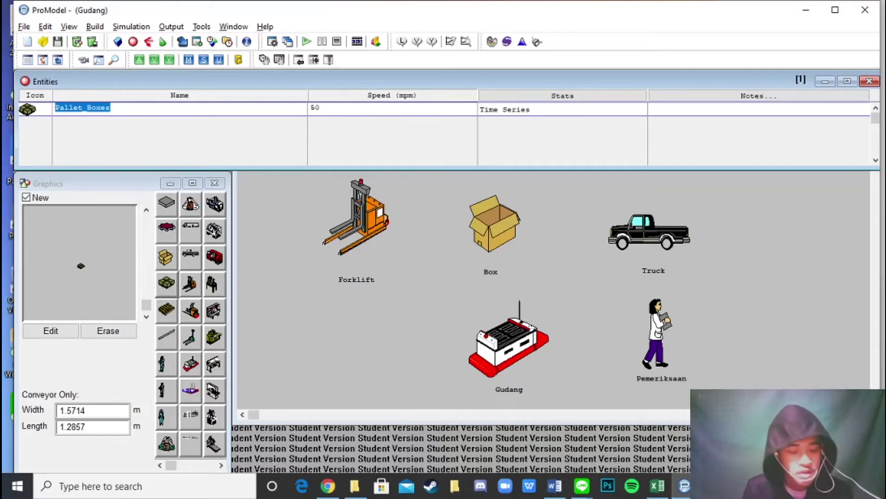
text(BotolKaca)
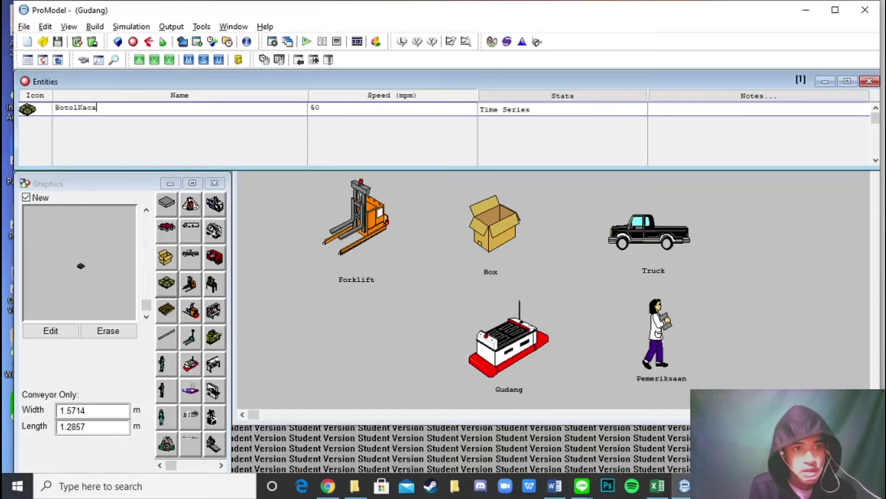
key(BackSpace)
key(BackSpace)
key(BackSpace)
key(BackSpace)
text(_KAca)
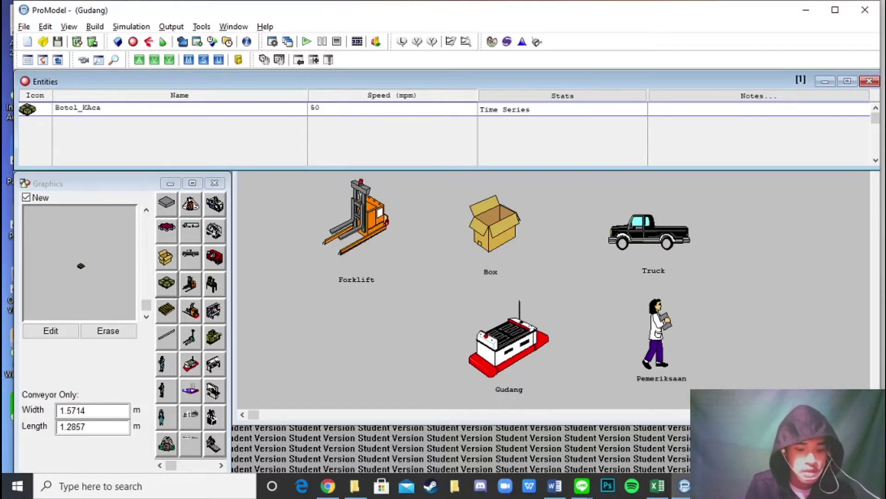
key(BackSpace)
key(BackSpace)
key(BackSpace)
text(aca)
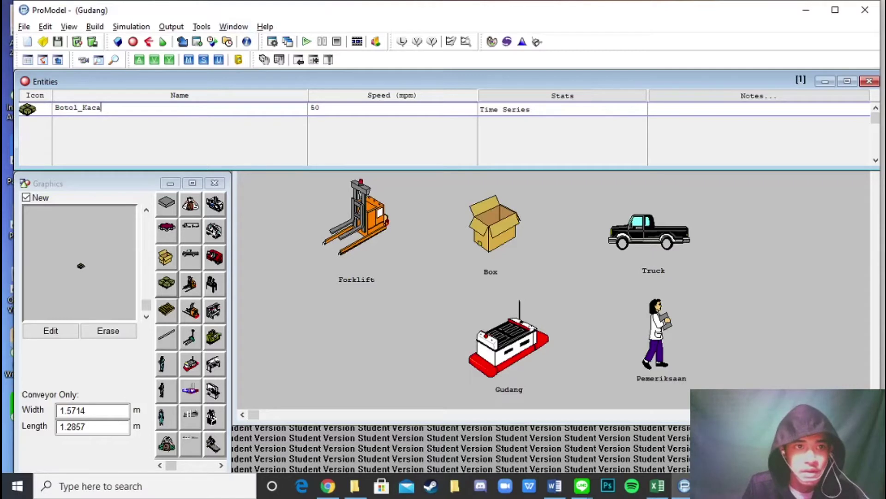
key(alt+s)
key(Escape)
key(Escape)
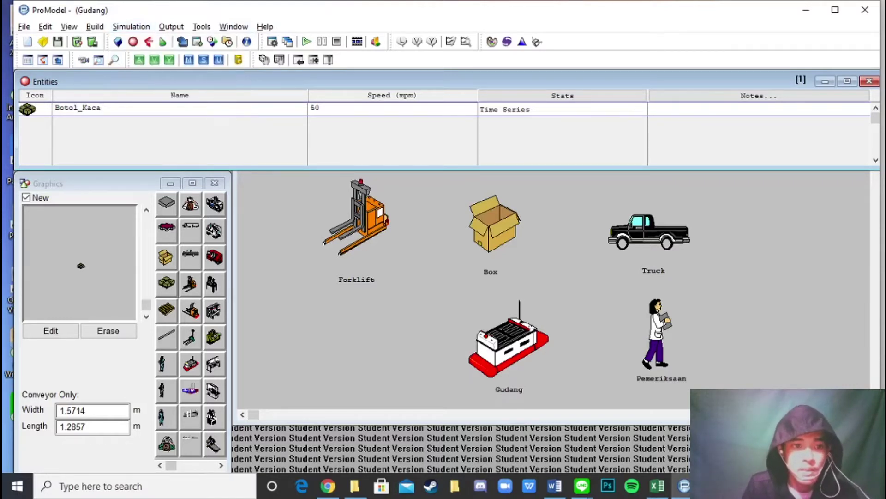
Step: Open the arrivals table and define an arrival of Botol_Kaca at the Forklift location
key(alt+b)
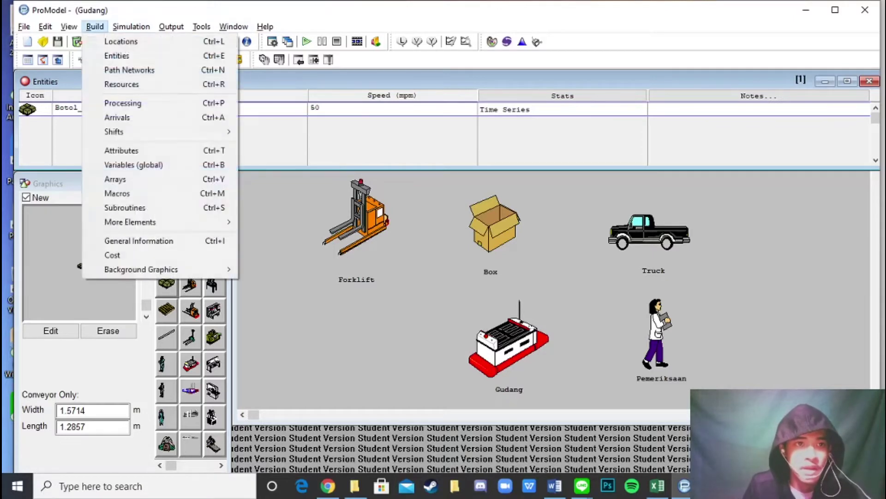
key(Return)
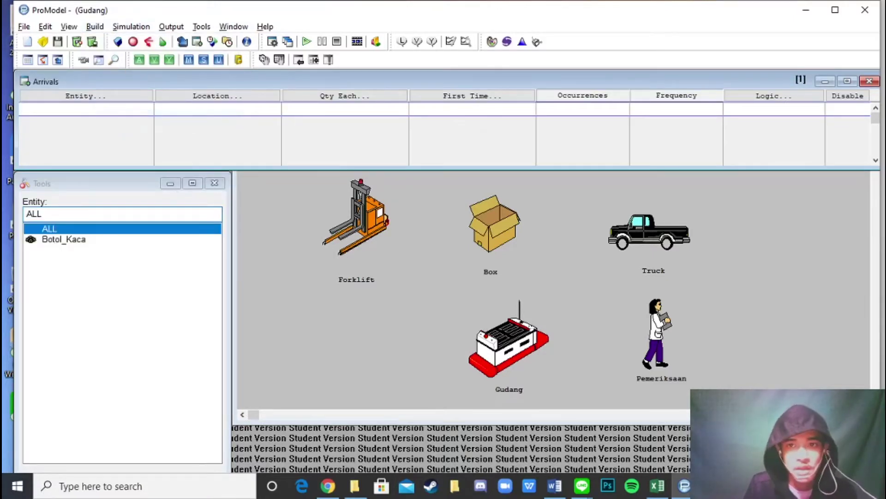
click(86, 96)
double_click(66, 145)
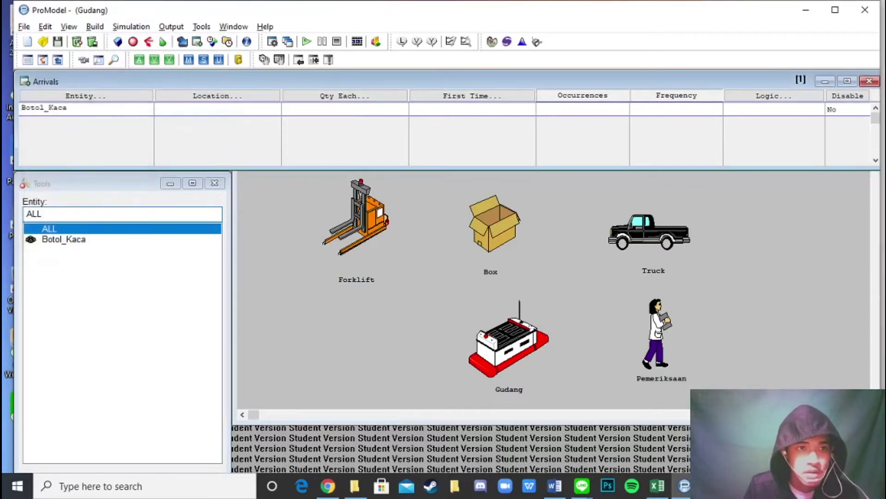
click(218, 96)
click(198, 242)
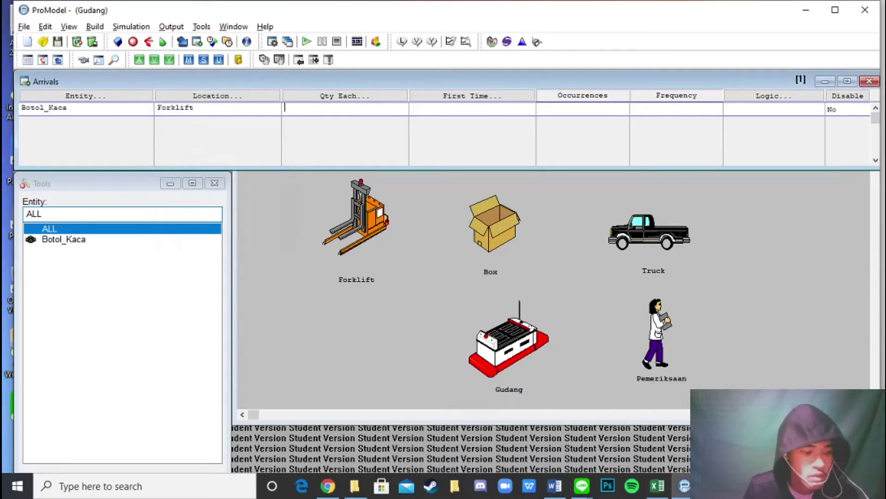
Step: Set the Forklift arrival to a quantity of 1 each, INF occurrences and a frequency of 1
text(1)
click(554, 107)
text(INF)
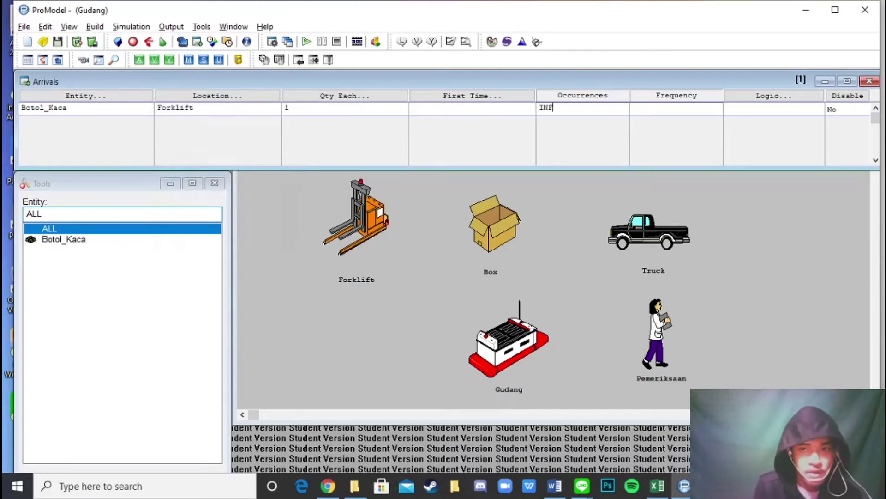
click(656, 108)
text(1)
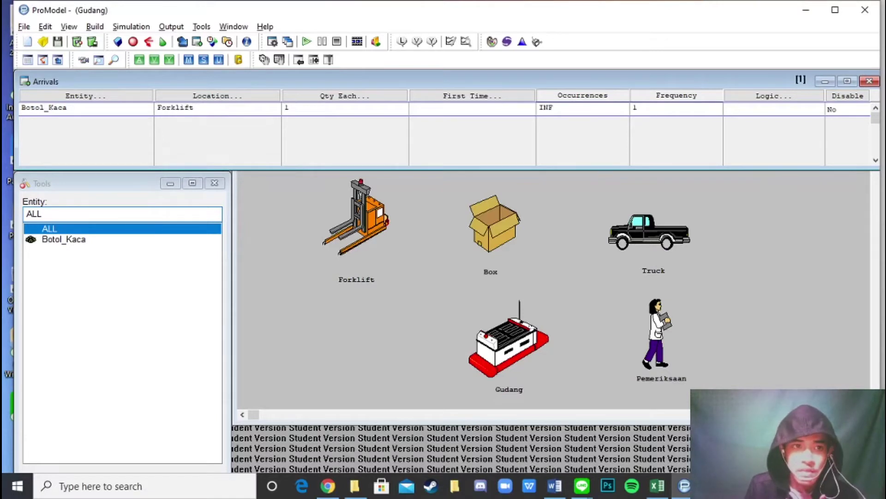
Step: Add a second arrival record for Botol_Kaca at the Box location
click(86, 123)
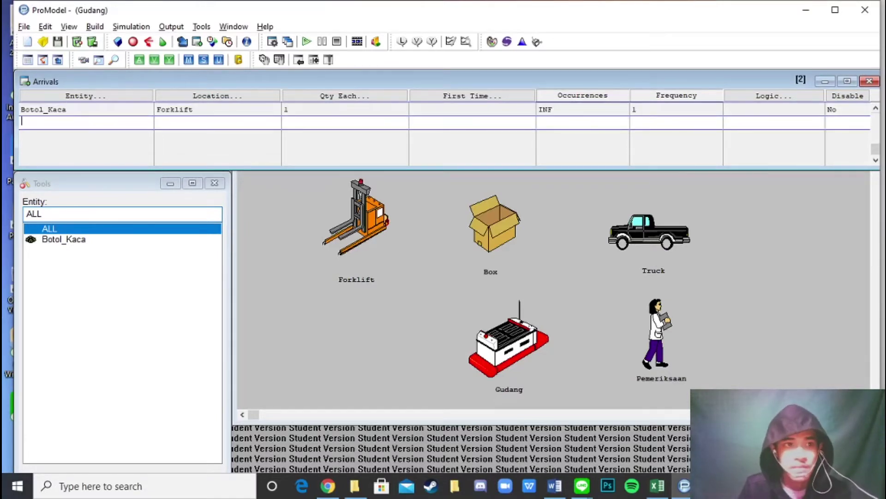
click(86, 95)
click(63, 257)
click(218, 95)
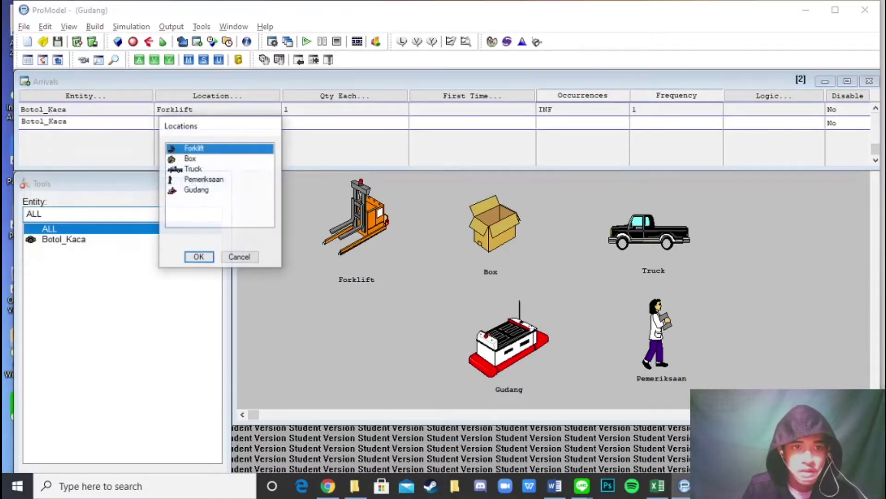
double_click(190, 158)
Step: Set the Box arrival to a quantity of 1 each, INF occurrences and a frequency of 1
click(345, 96)
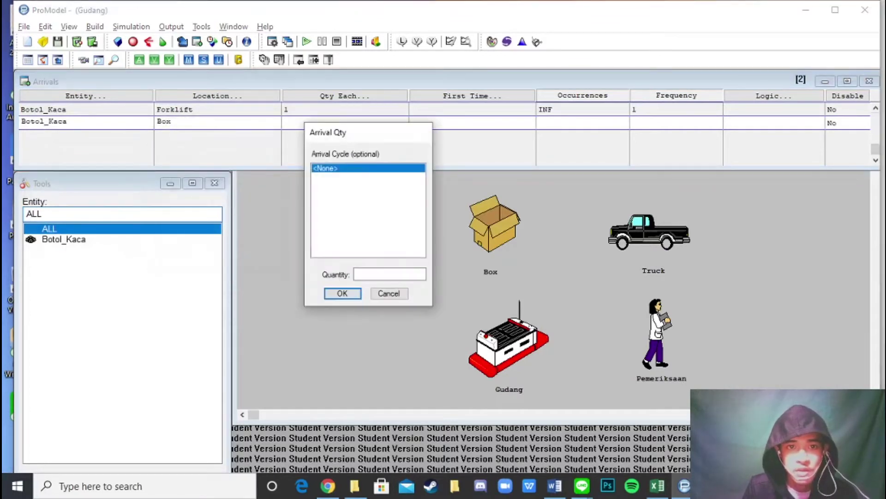
key(Escape)
text(1)
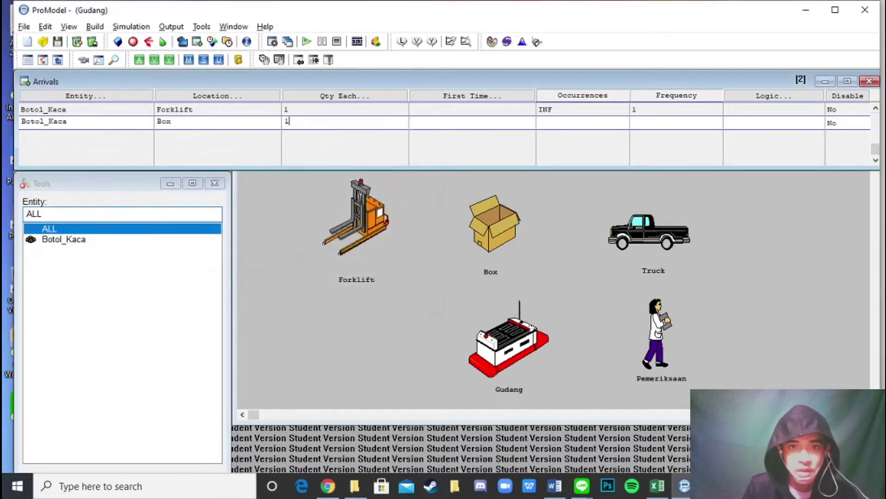
click(583, 122)
text(INF)
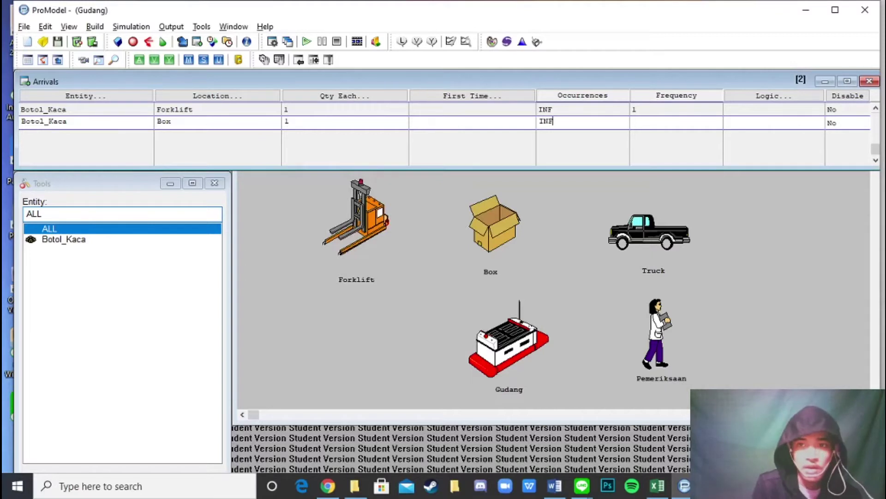
key(Tab)
text(1)
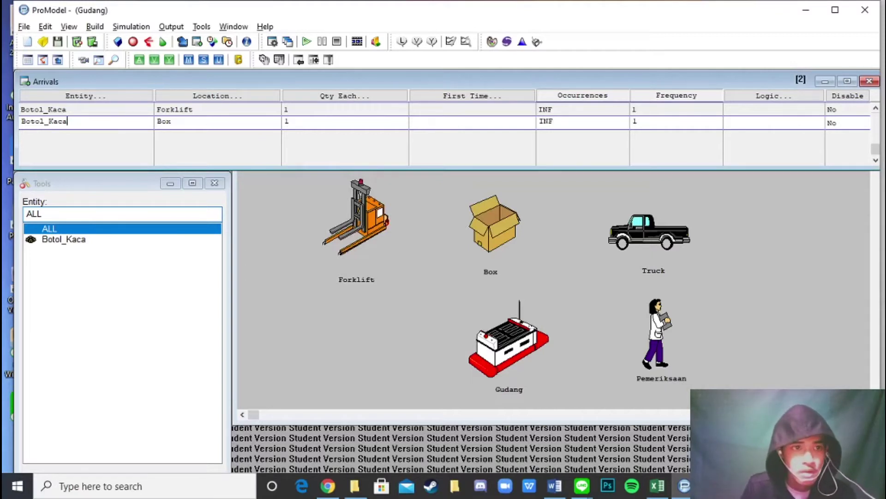
Step: Add a third arrival record for Botol_Kaca at the Truck location
key(Return)
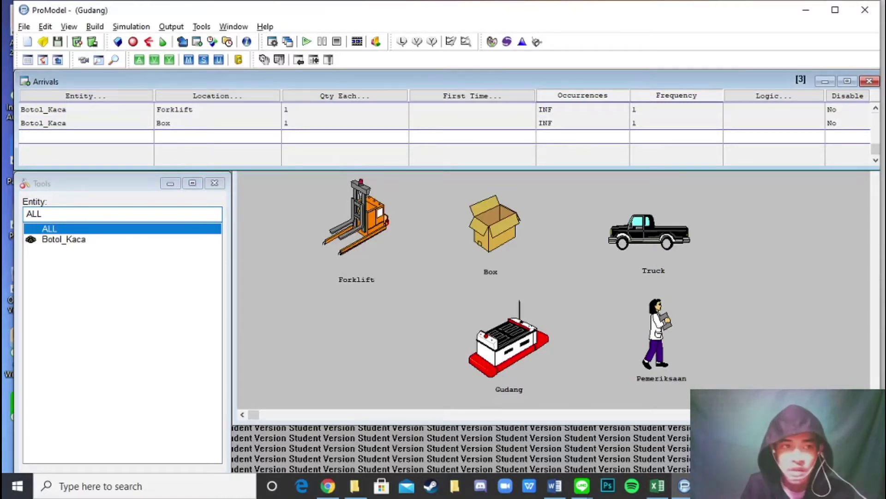
click(86, 96)
click(63, 271)
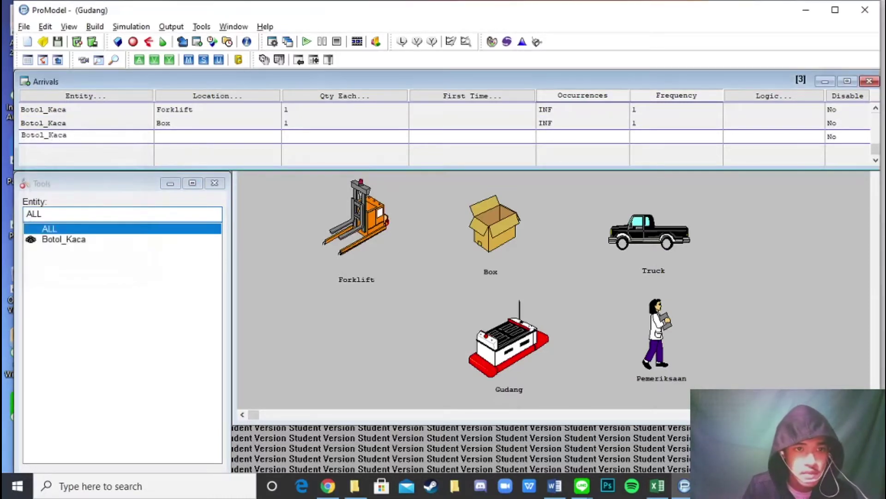
click(217, 96)
click(194, 182)
click(198, 271)
Step: Set the Truck arrival to a quantity of 1 each, INF occurrences and a frequency of 1
click(345, 136)
text(1)
click(583, 137)
text(INF)
click(676, 136)
text(1)
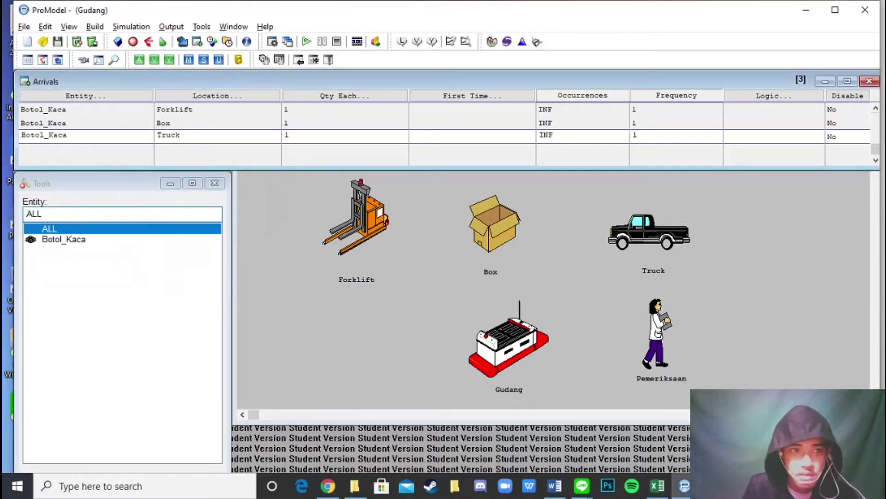
Step: Add a fourth arrival record for Botol_Kaca at the Pemeriksaan location
click(86, 150)
click(86, 96)
click(63, 271)
click(217, 95)
click(194, 193)
click(198, 271)
Step: Set the Pemeriksaan arrival to a quantity of 1 each, INF occurrences and a frequency of 1
click(345, 150)
text(1)
click(583, 150)
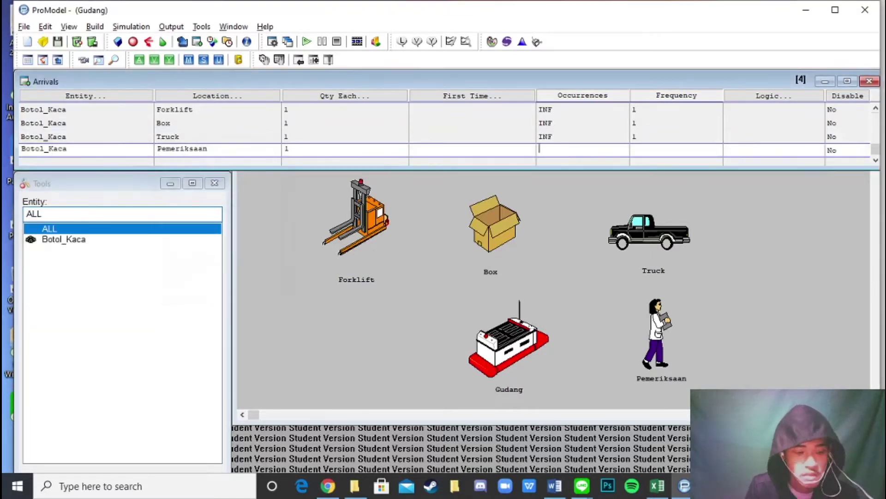
text(INF)
click(677, 150)
text(1)
Step: Add a fifth arrival record for Botol_Kaca at the Gudang location
click(85, 162)
click(86, 95)
click(63, 244)
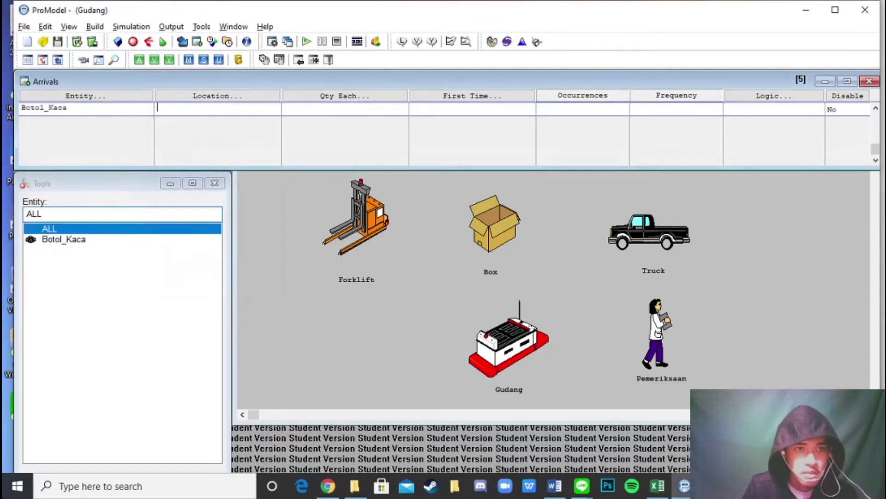
click(217, 95)
click(194, 174)
click(198, 241)
Step: Set the Gudang arrival to a quantity of 1 each, INF occurrences and a frequency of 1
click(344, 107)
text(1)
click(582, 107)
text(INF)
click(676, 107)
text(1)
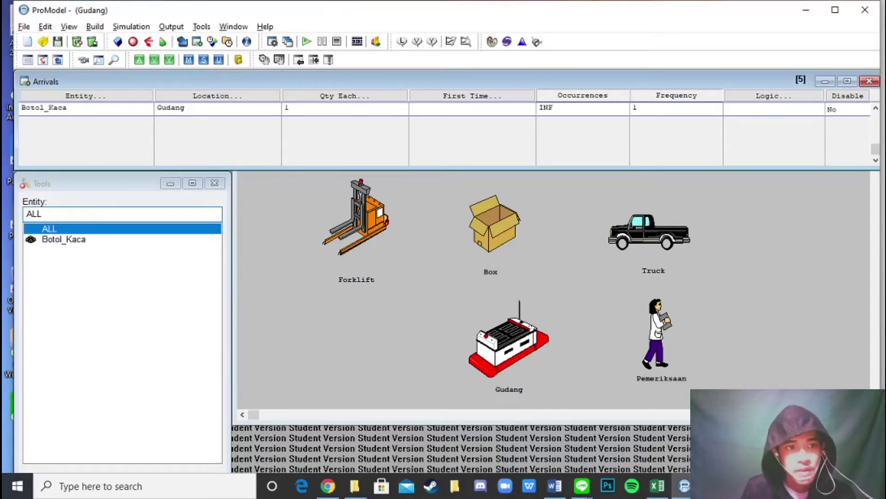
Step: Open the processing tables and define a process for Botol_Kaca at the Forklift location
key(alt+s)
key(Left)
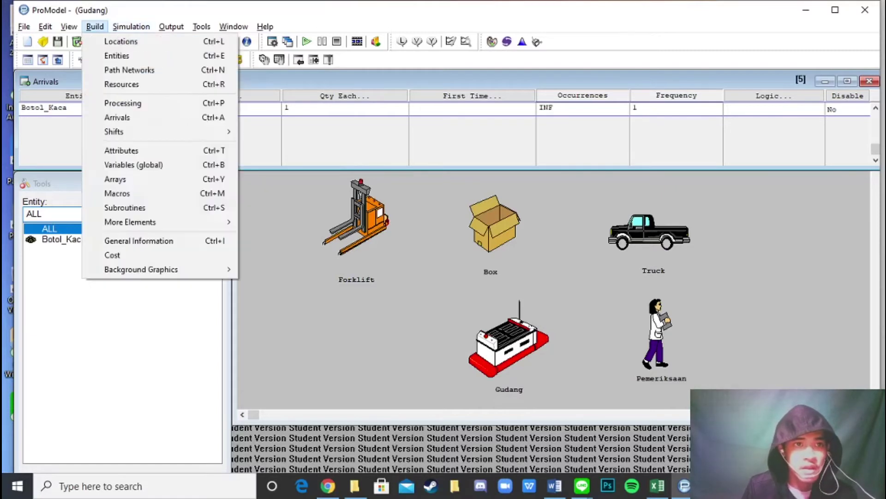
key(Down)
key(Down)
key(Down)
key(Down)
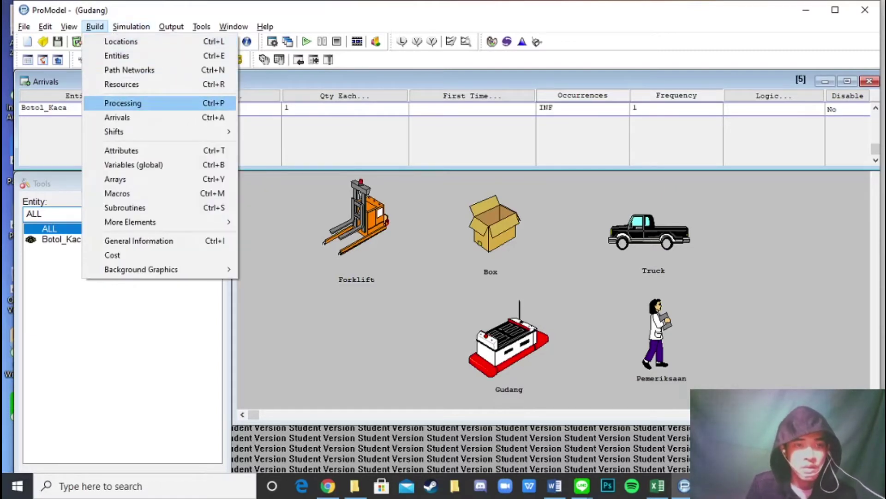
key(Return)
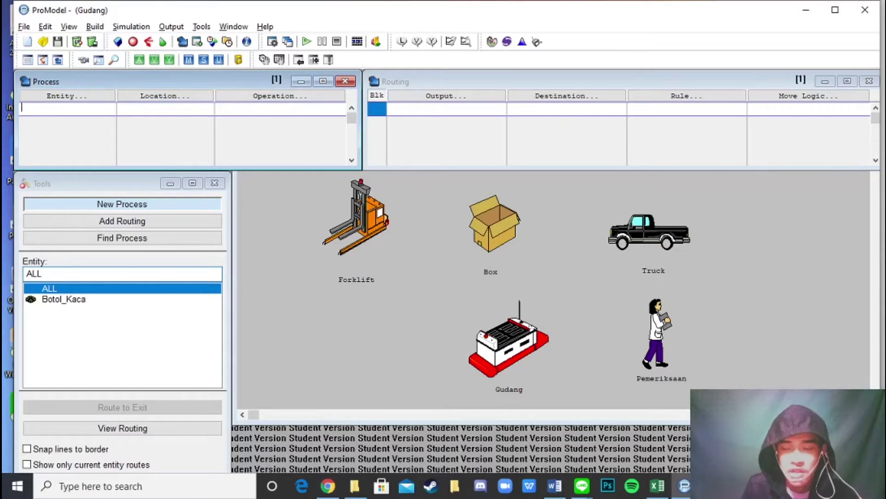
click(67, 96)
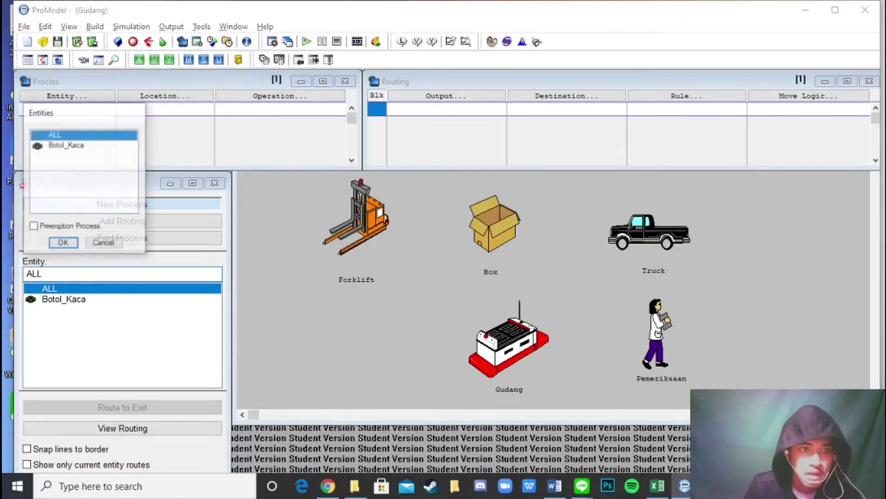
double_click(65, 145)
click(165, 96)
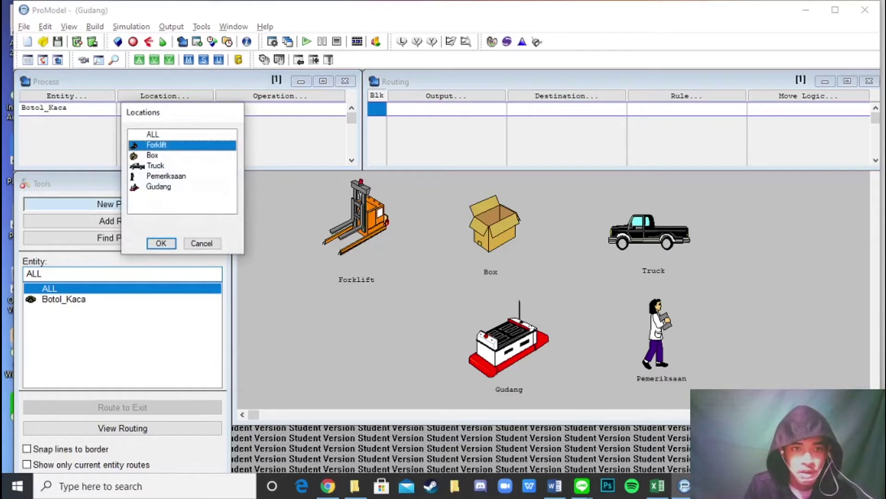
click(161, 244)
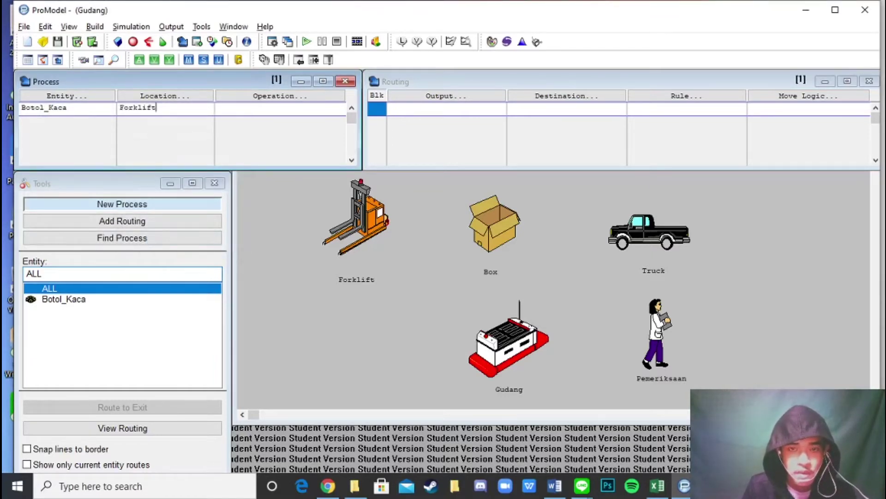
Step: Route the Forklift process output Botol_Kaca to the Box destination
click(446, 96)
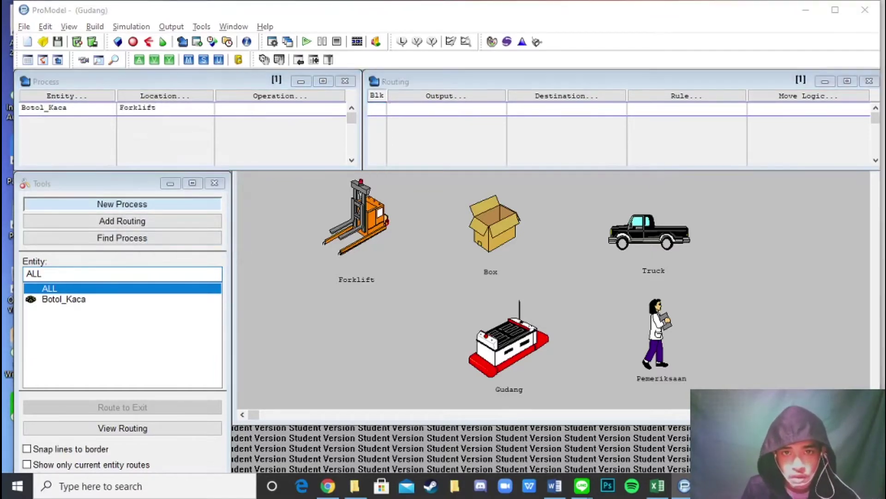
key(Return)
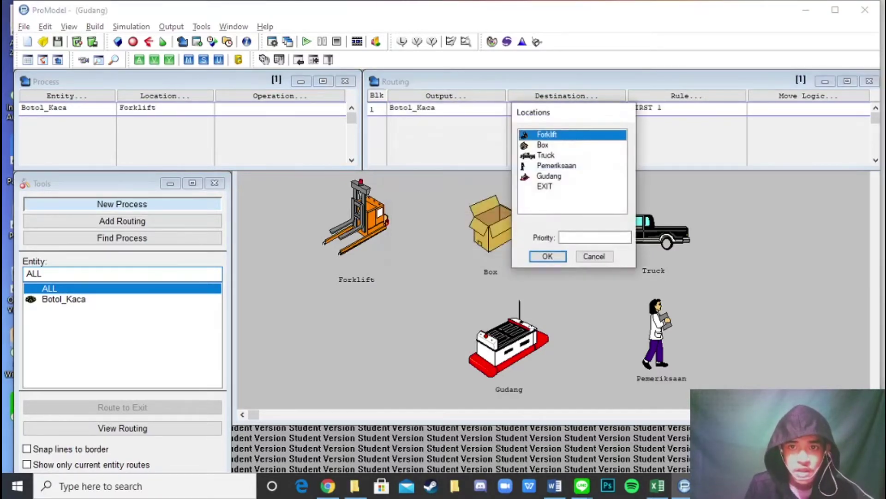
click(566, 149)
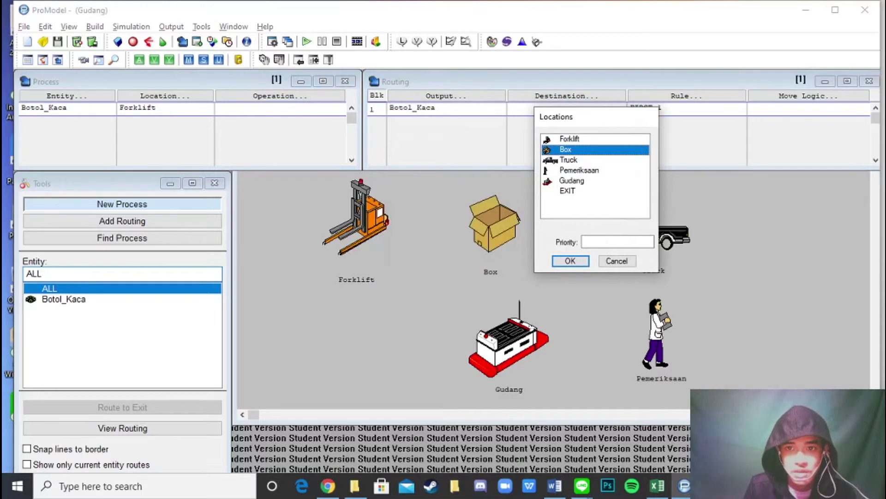
key(Return)
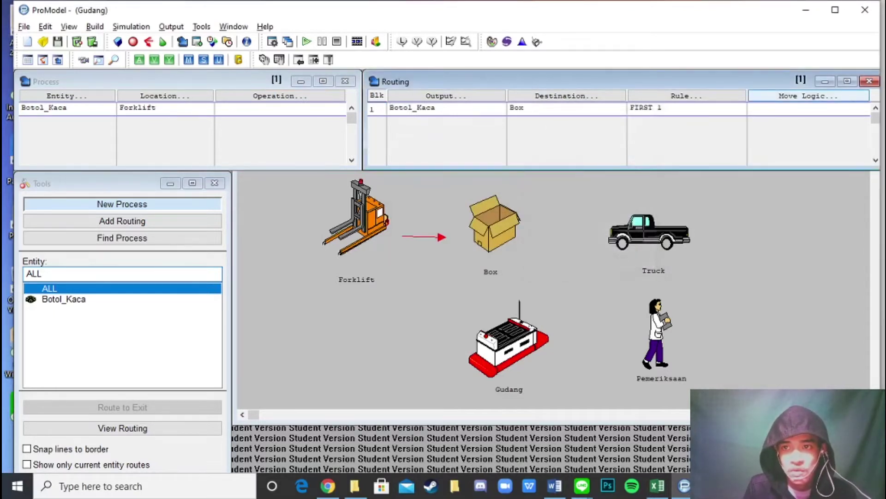
Step: Open the move logic of the Forklift-to-Box routing and launch Stat::Fit with its window moved aside
click(808, 95)
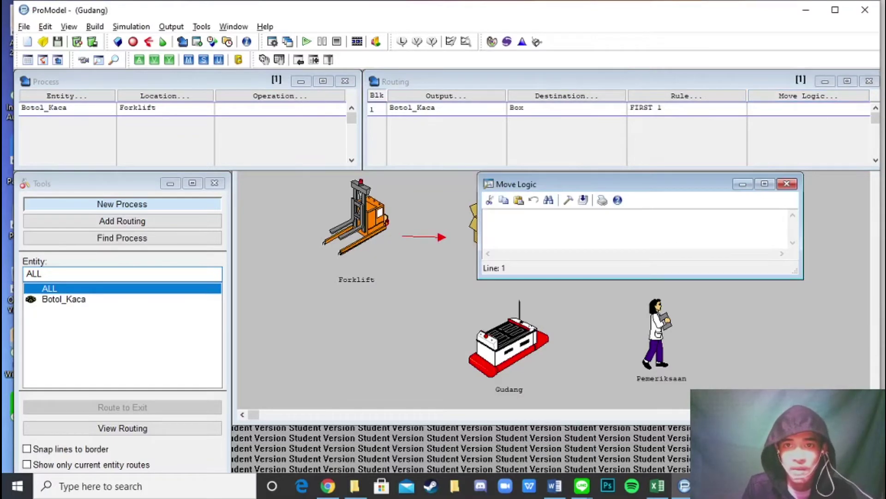
click(522, 42)
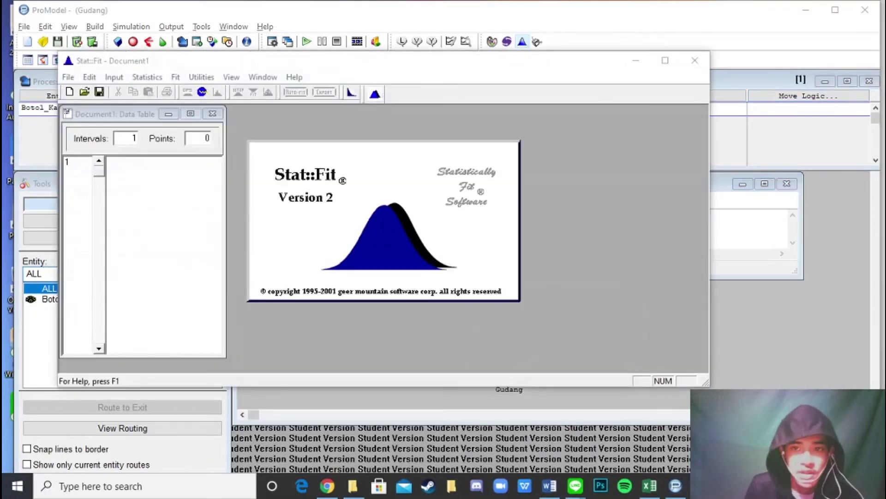
drag(247, 62, 427, 93)
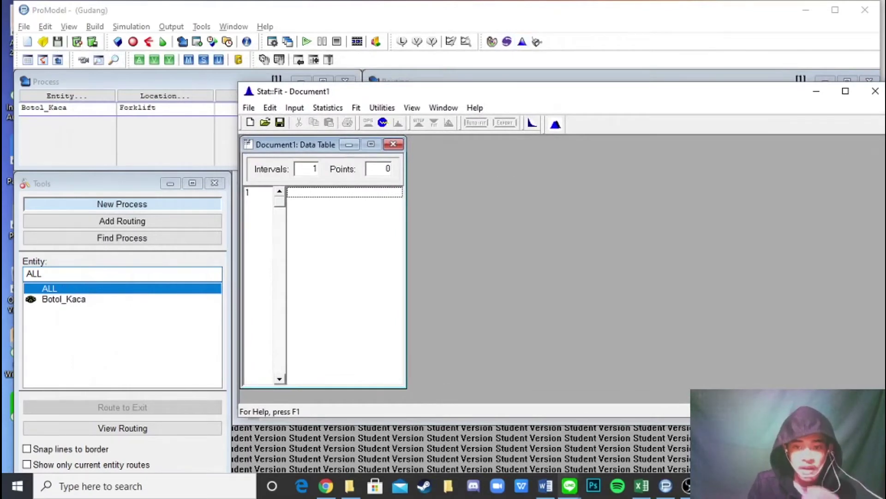
Step: Switch to the Word report and select the forklift transfer measurements in Tabel 3.1 for reference
click(546, 486)
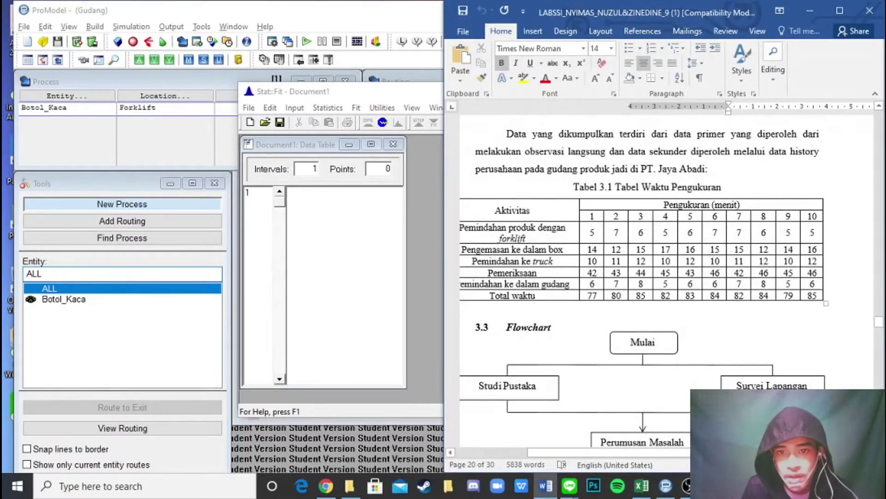
scroll(654, 293, left, 2)
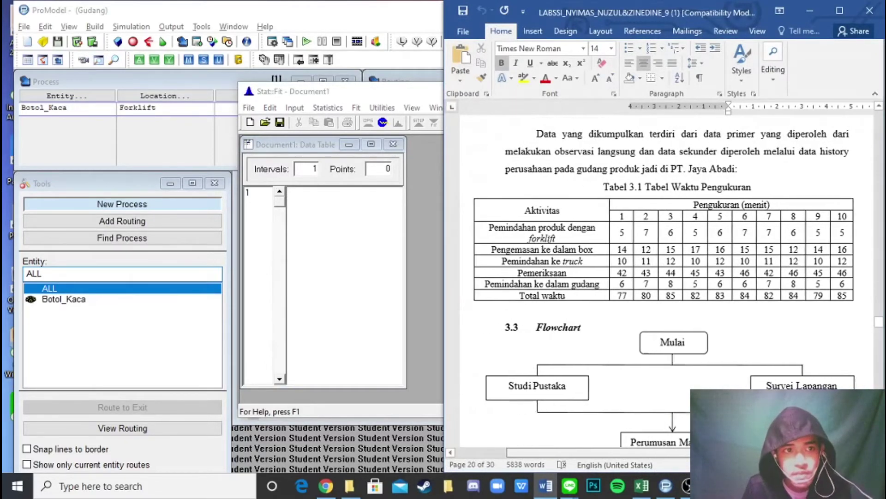
scroll(660, 293, right, 1)
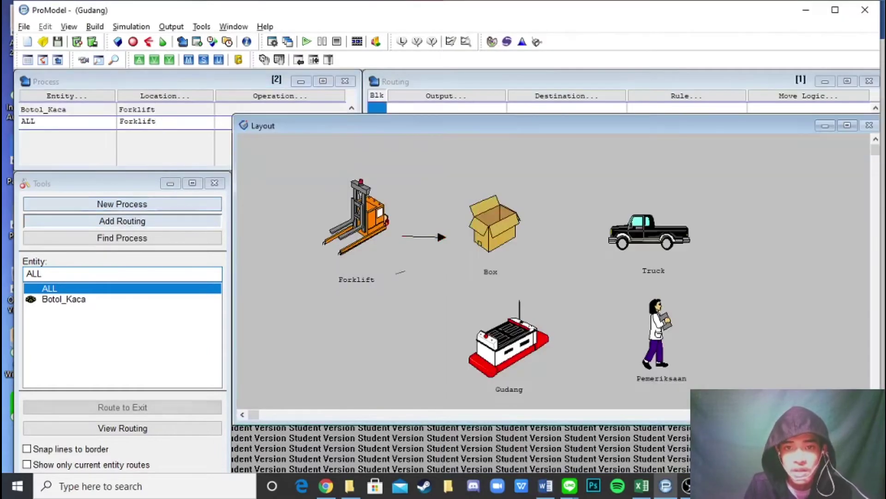
key(Escape)
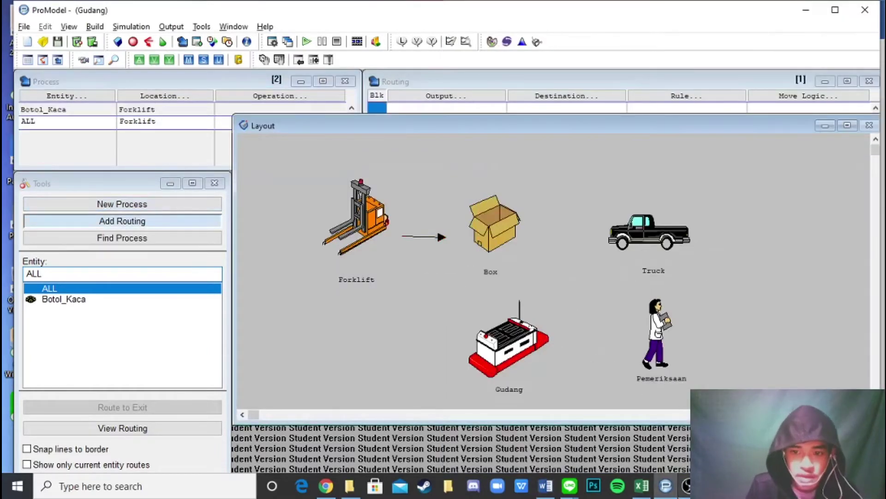
click(546, 486)
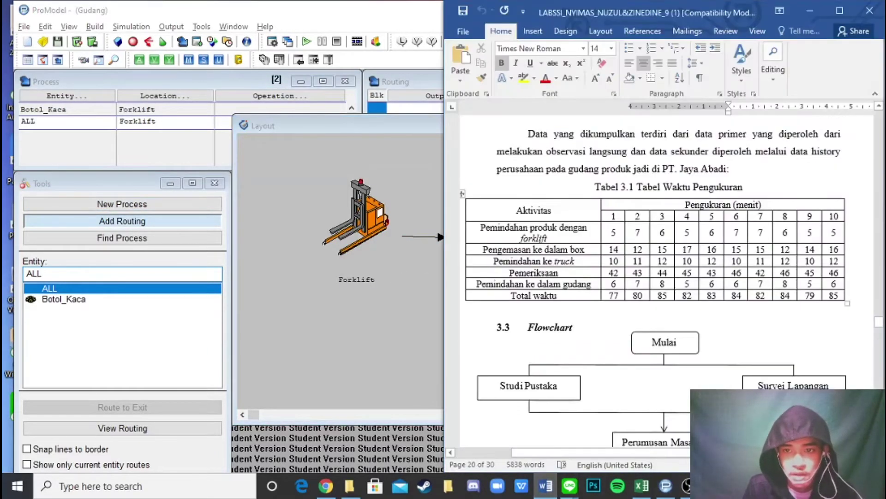
drag(612, 233, 834, 233)
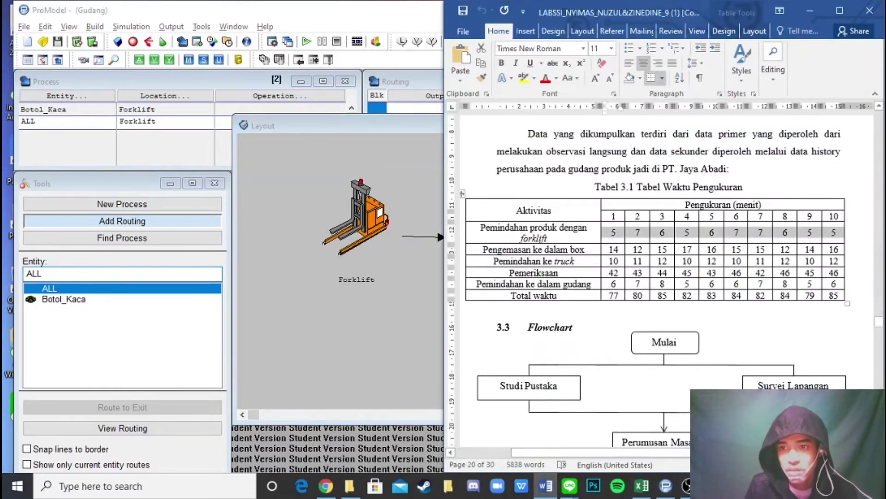
Step: Switch back to Stat::Fit and enter the ten forklift times 5, 7, 6, 5, 6, 7, 7, 7, 6, 5 in the data table
click(714, 485)
drag(364, 93, 405, 274)
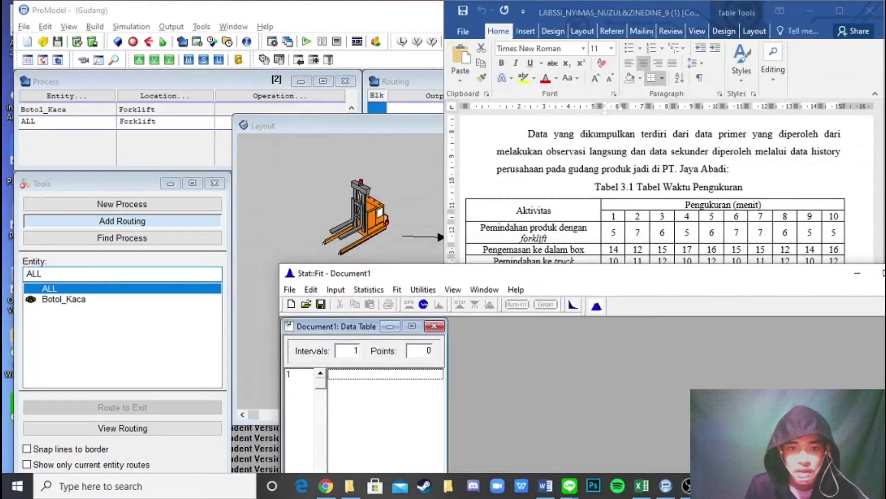
click(385, 374)
text(5)
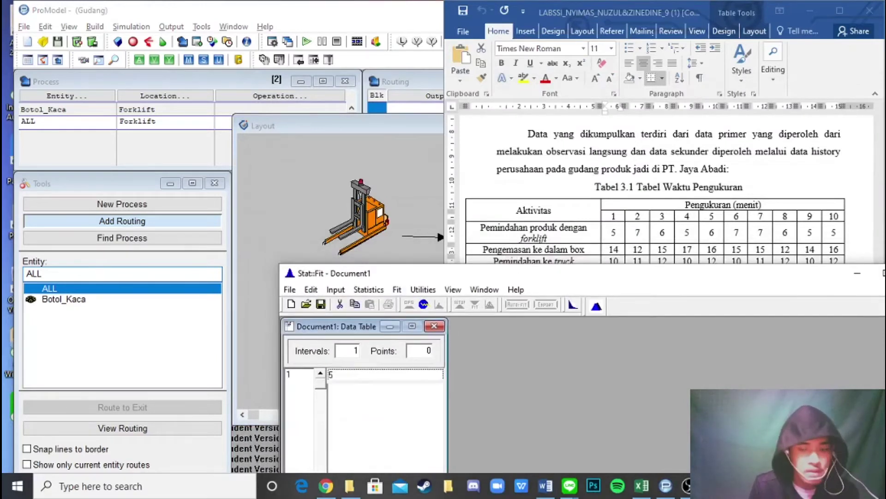
key(Return)
text(7)
key(Return)
text(6)
key(Return)
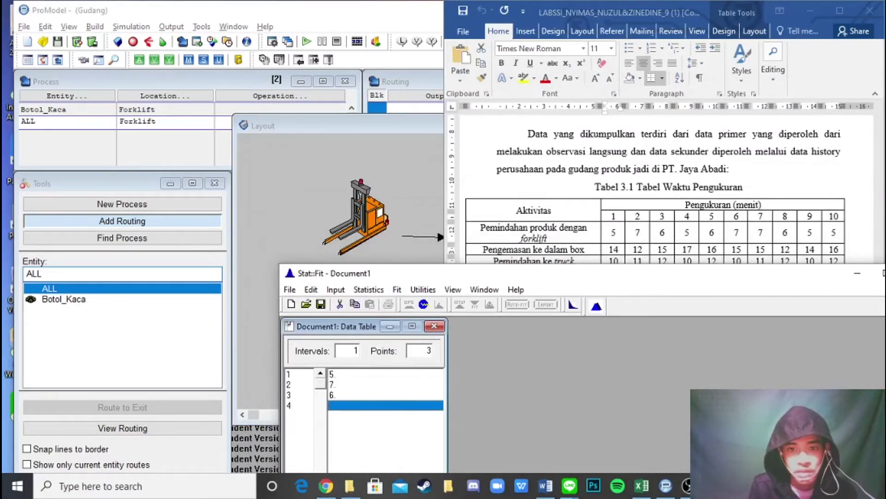
text(4)
key(BackSpace)
text(5)
key(Return)
text(6)
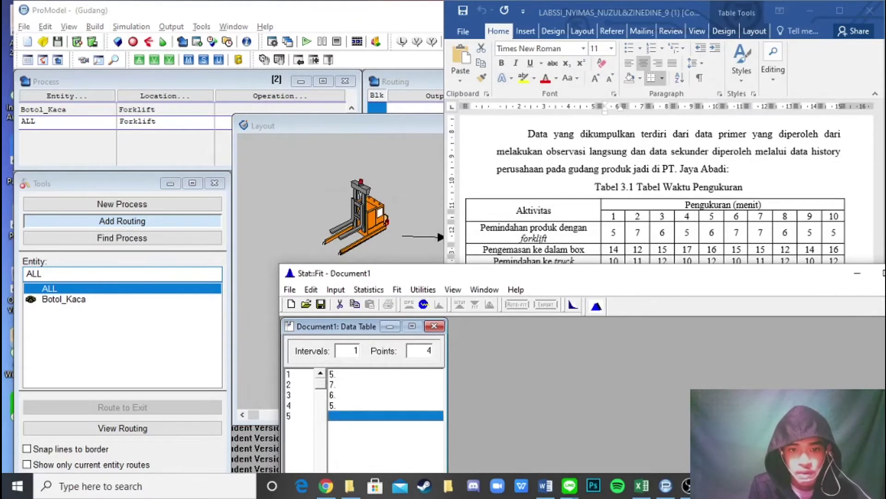
key(Return)
text(7)
key(Return)
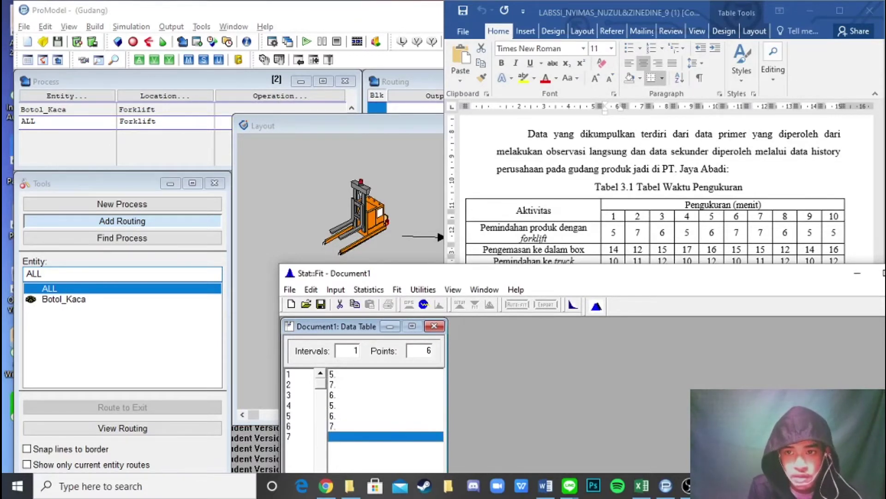
text(7)
key(Return)
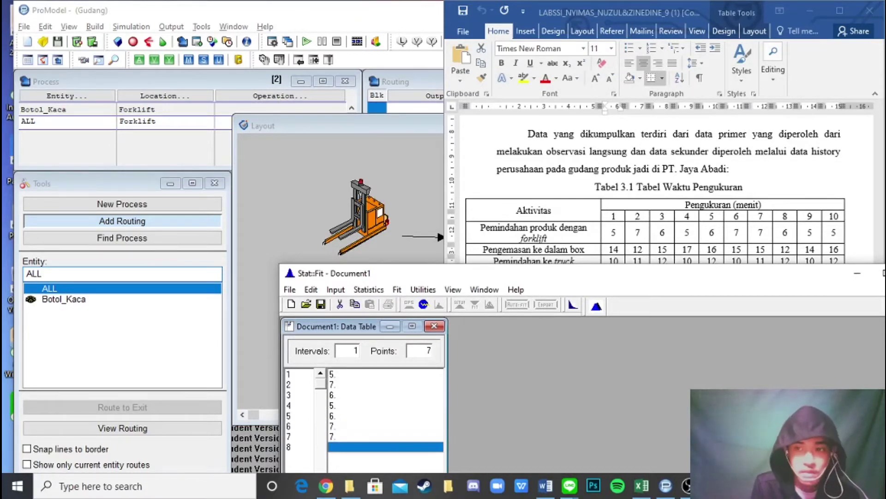
text(7)
key(Return)
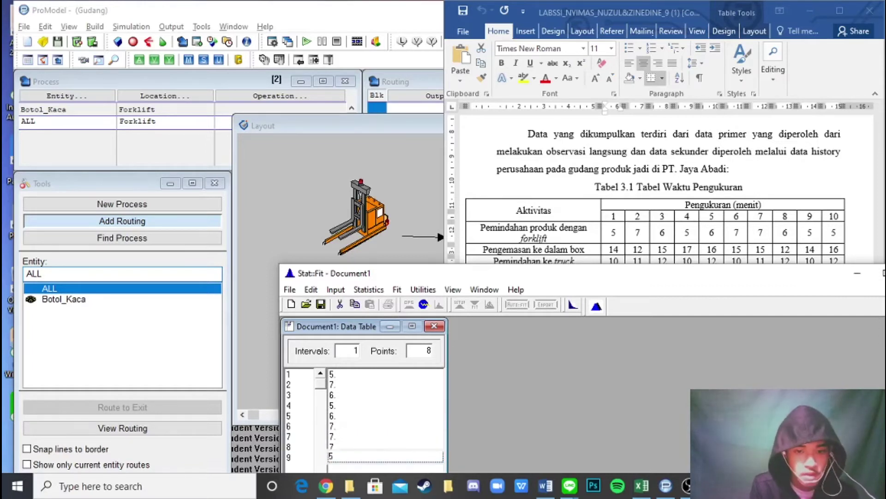
text(6)
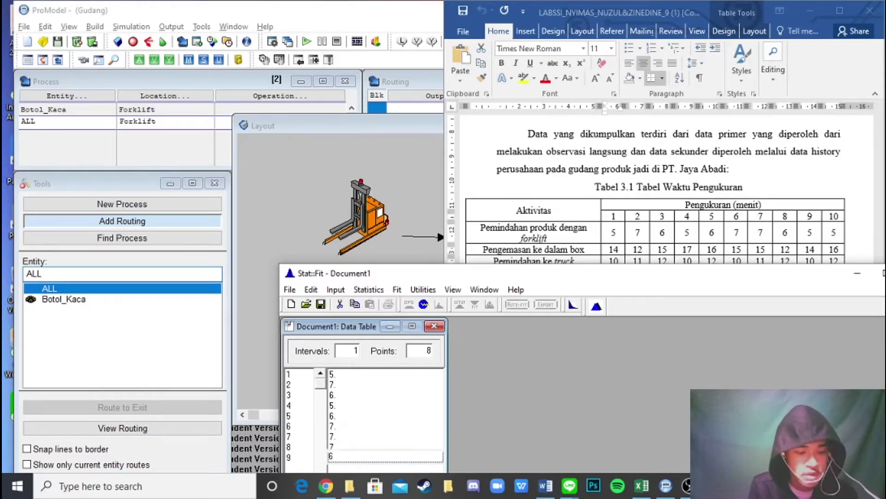
key(Return)
text(5)
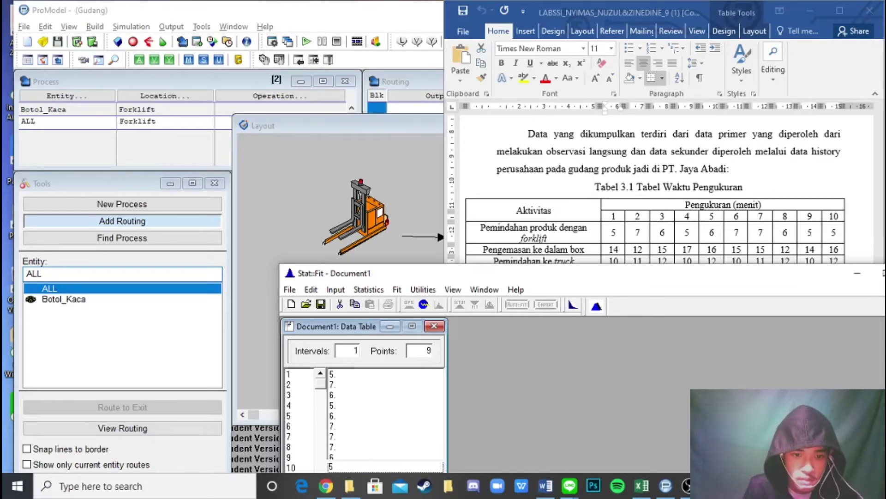
key(Return)
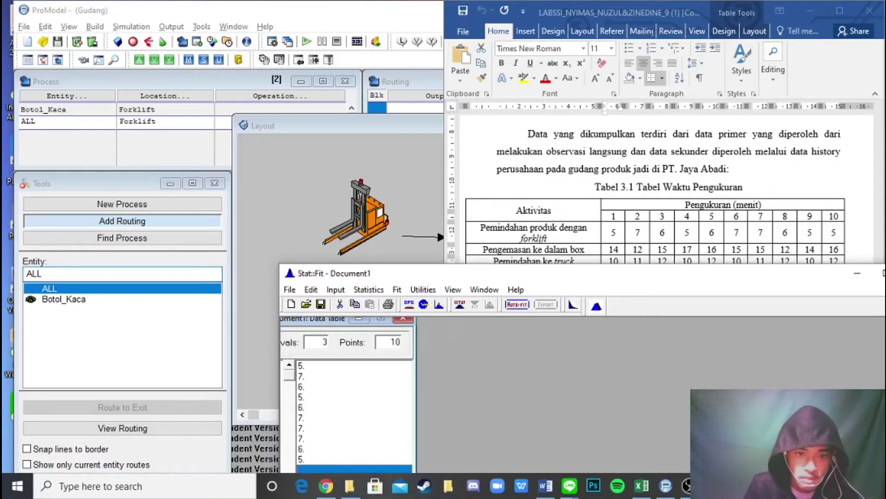
Step: Correct the forklift data by setting row 8 to 6 and row 9 to 5
drag(318, 319, 384, 341)
drag(302, 265, 302, 94)
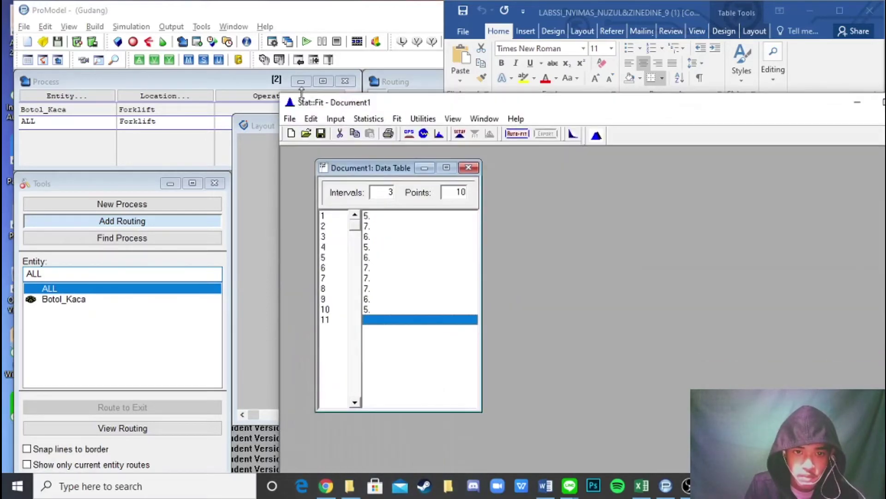
click(416, 288)
text(6)
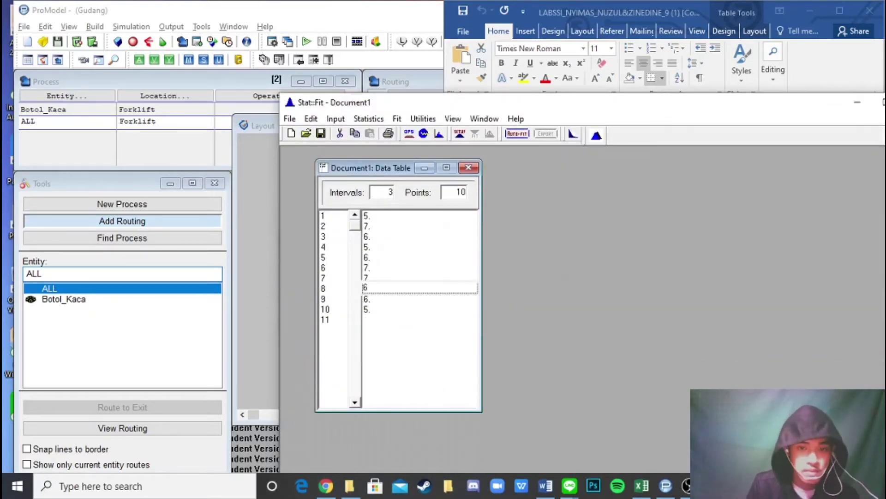
text(5)
key(BackSpace)
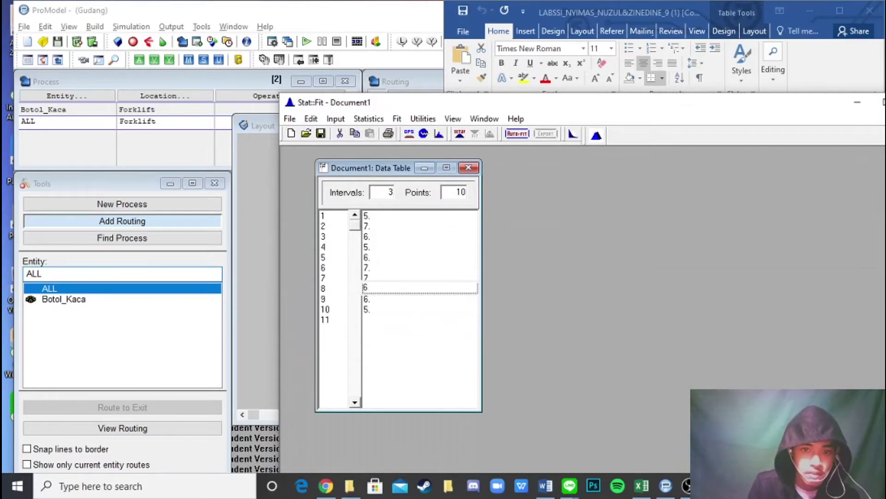
key(Return)
key(Down)
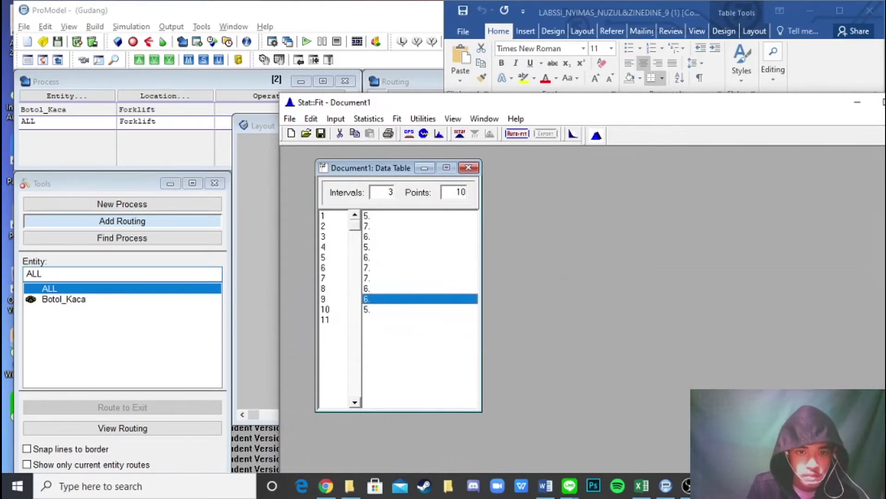
text(5)
key(Return)
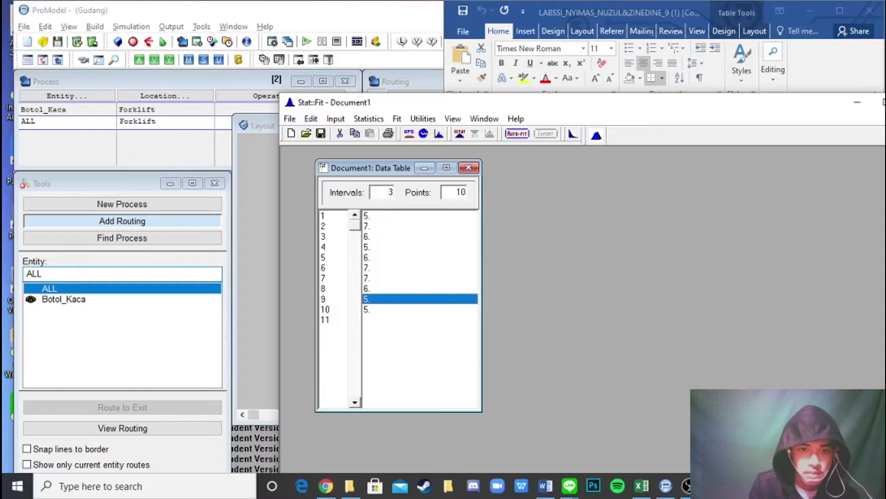
Step: Run Auto::Fit on the forklift times using discrete distributions
drag(462, 104, 198, 68)
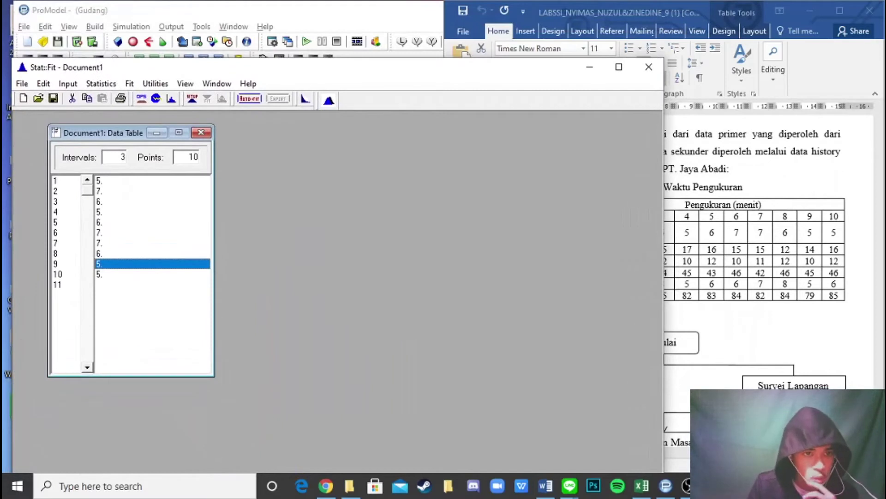
click(152, 284)
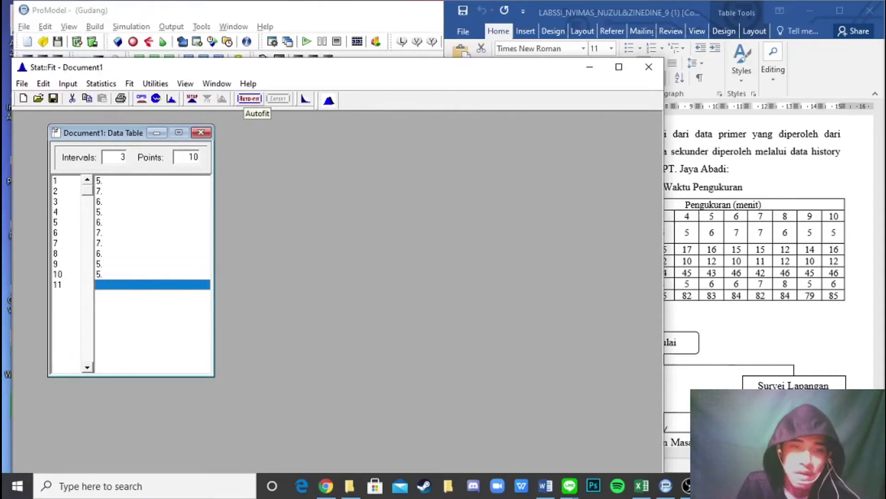
click(250, 99)
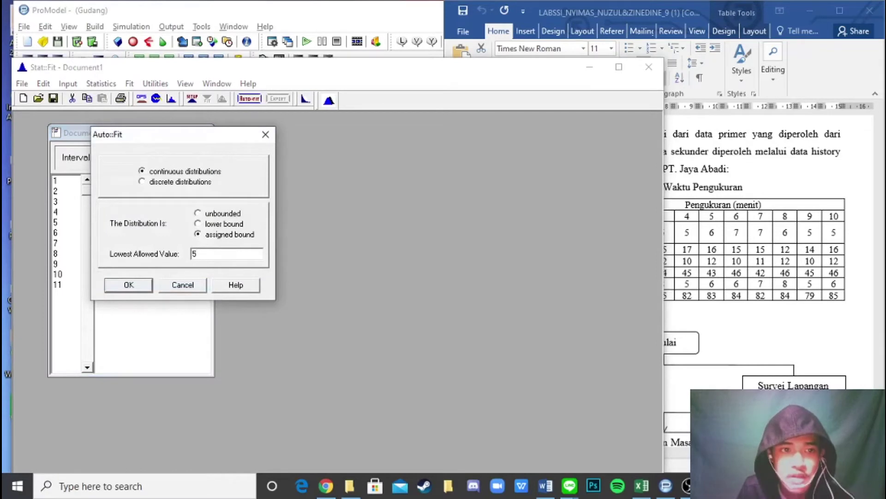
click(142, 181)
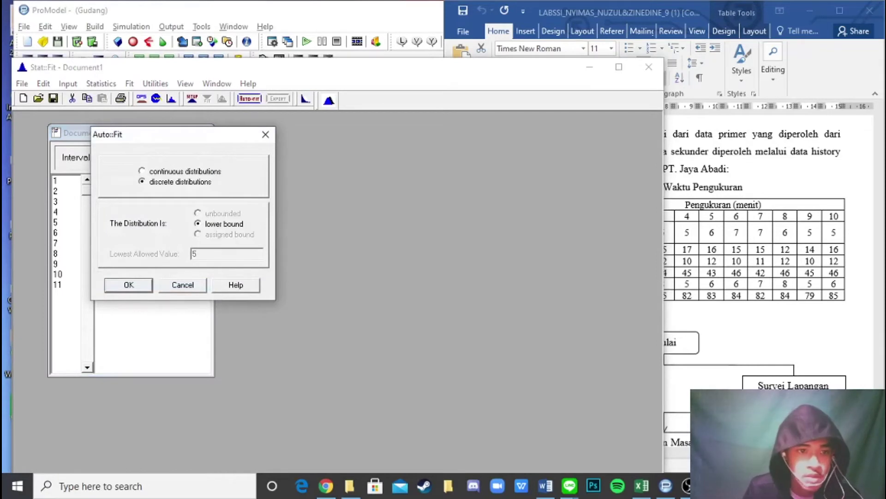
key(Return)
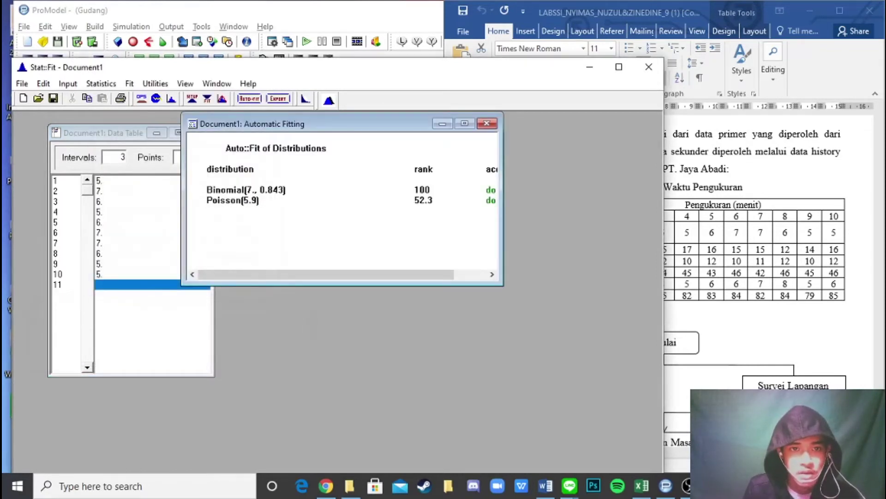
drag(323, 124, 360, 139)
click(270, 215)
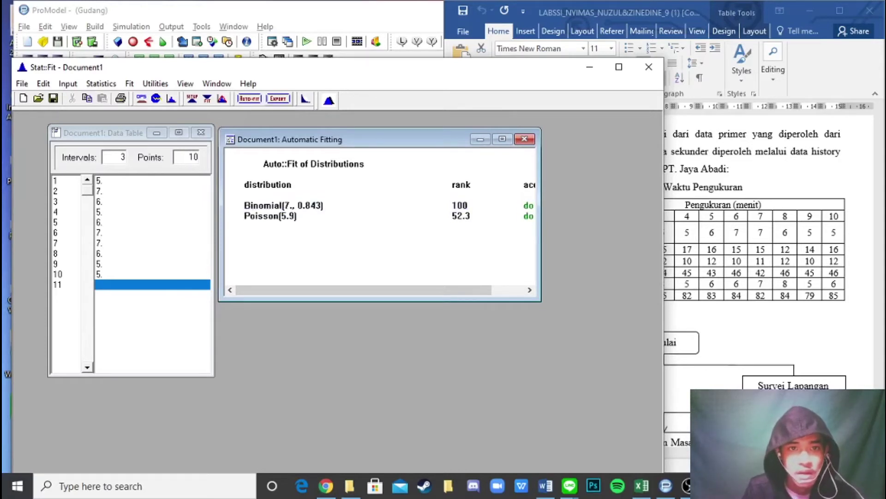
Step: Export the Binomial fit to the clipboard in ProModel format with precision 3
click(277, 98)
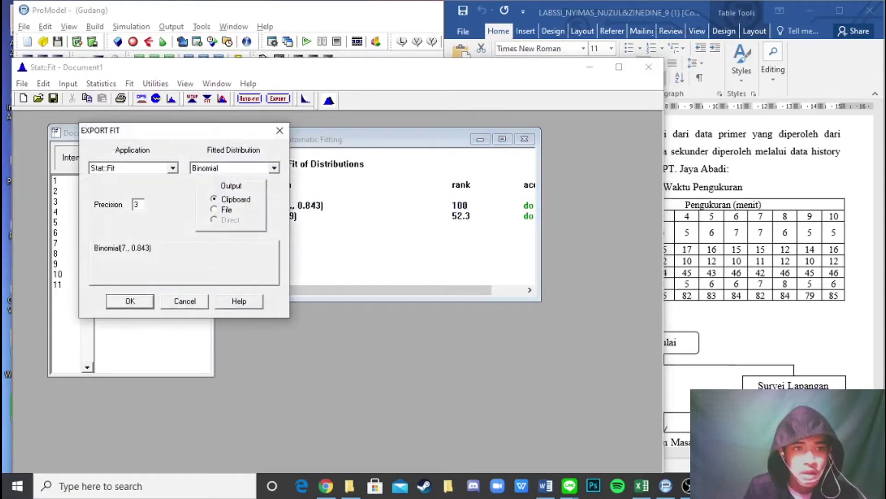
click(172, 168)
scroll(129, 208, up, 3)
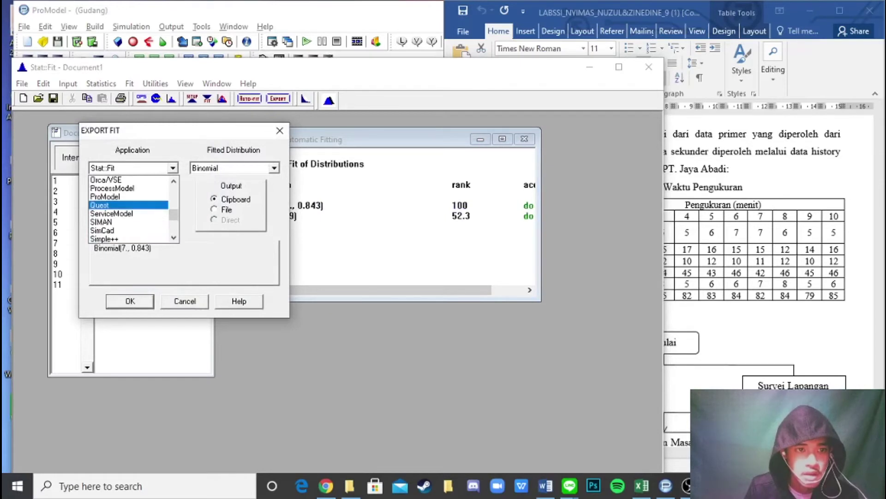
click(106, 196)
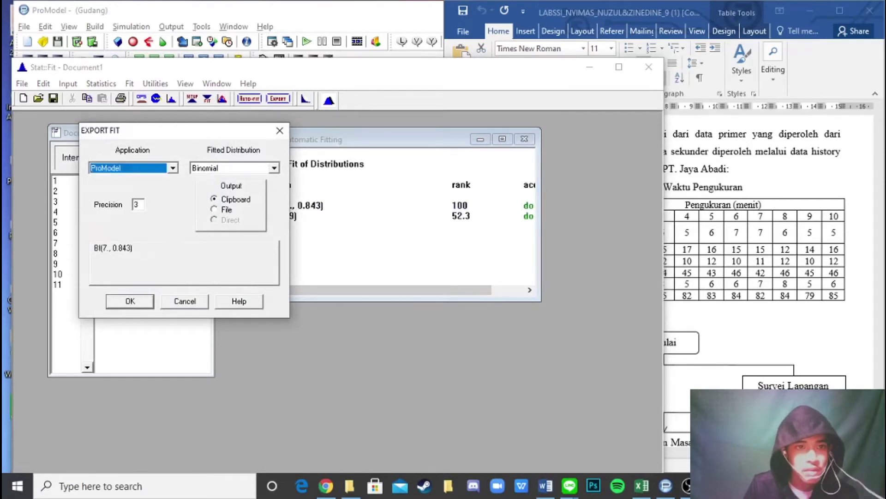
key(Return)
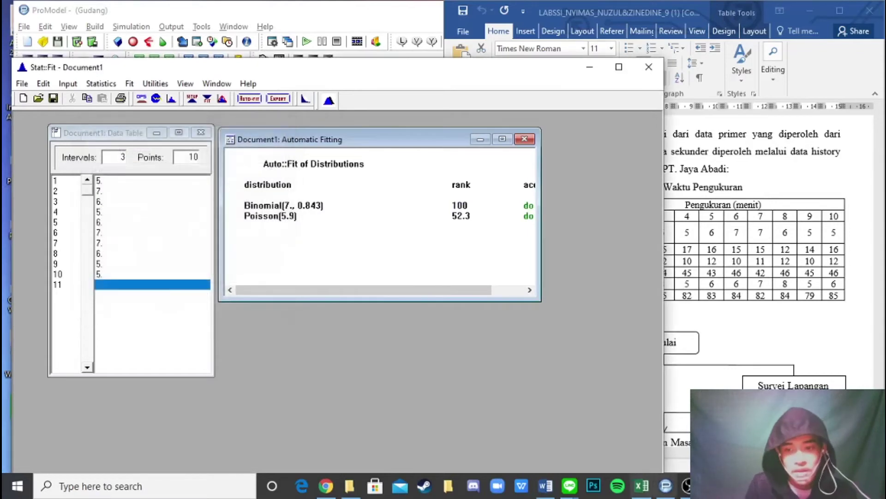
Step: Return to ProModel and add MOVE FOR BI(7., 0.843) as move logic in the blank routing of the ALL process at Forklift
click(665, 486)
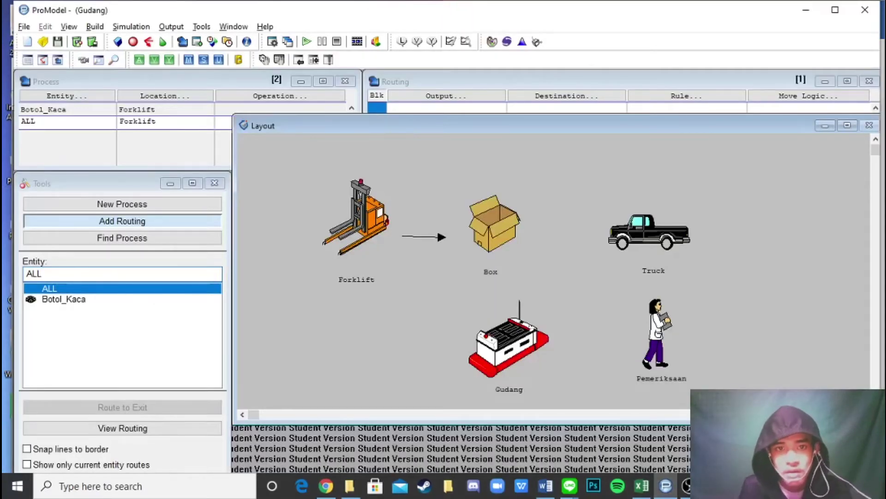
click(804, 108)
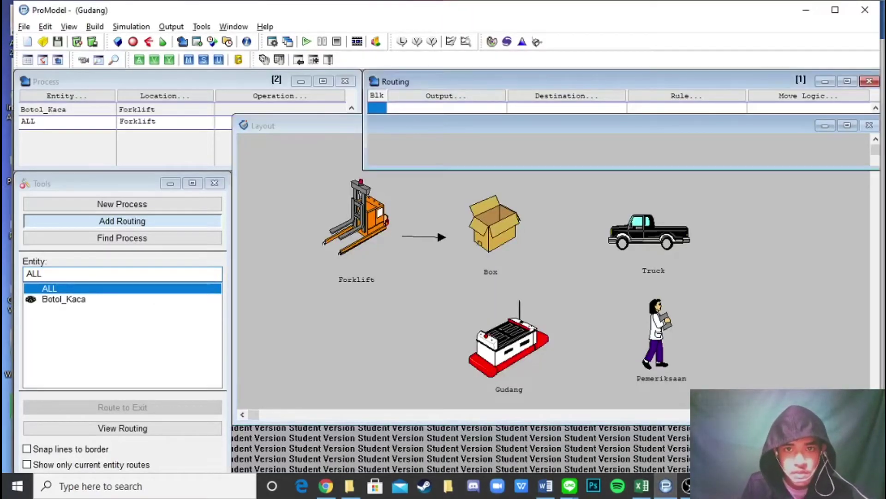
click(808, 96)
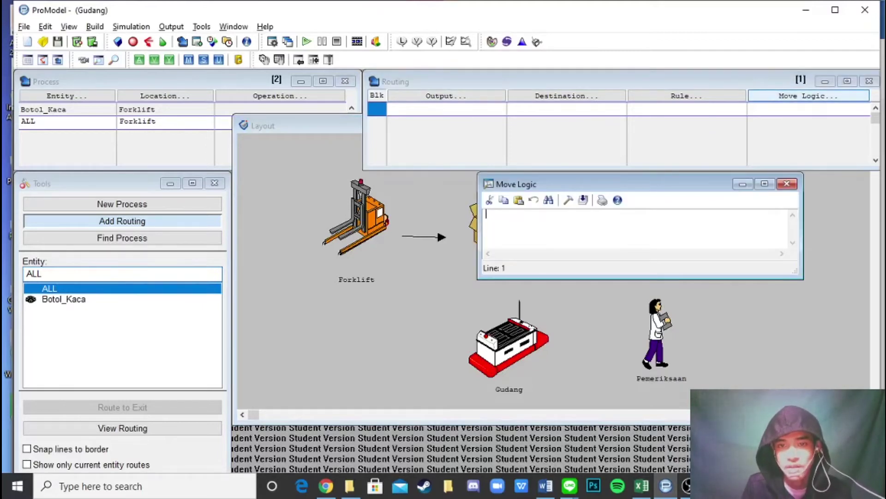
click(569, 200)
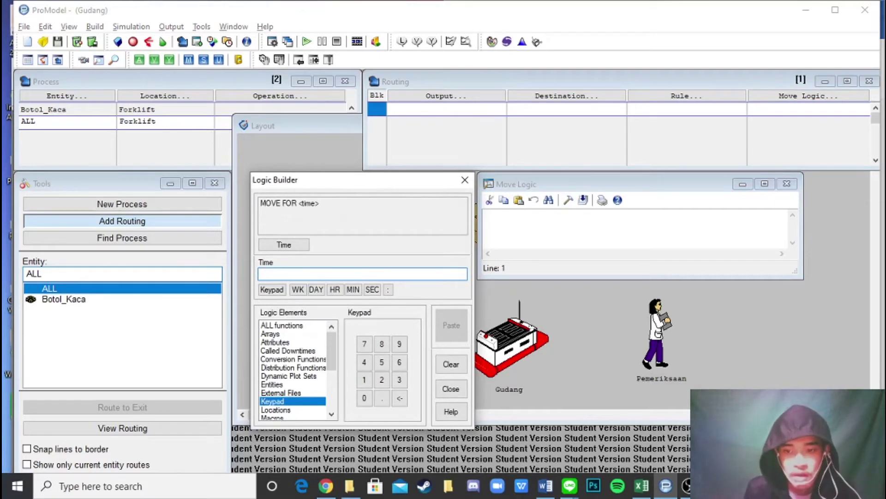
mouse_move(713, 486)
text(BI(7., 0.843))
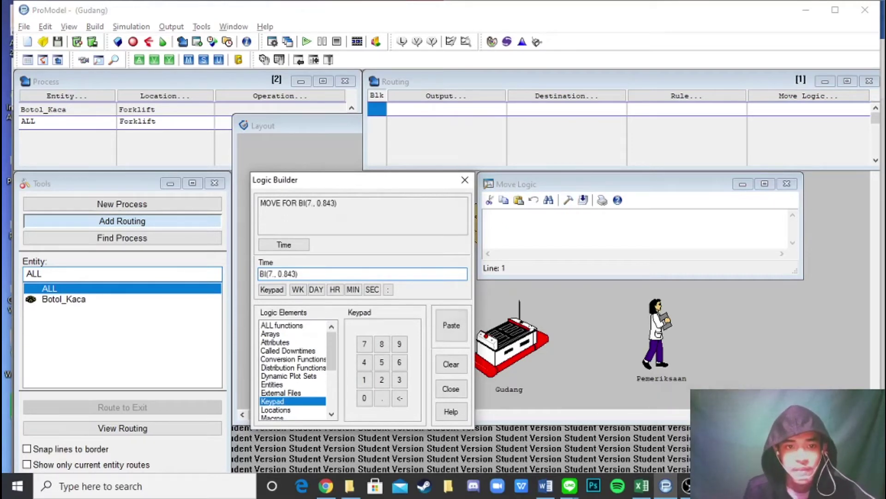
key(Return)
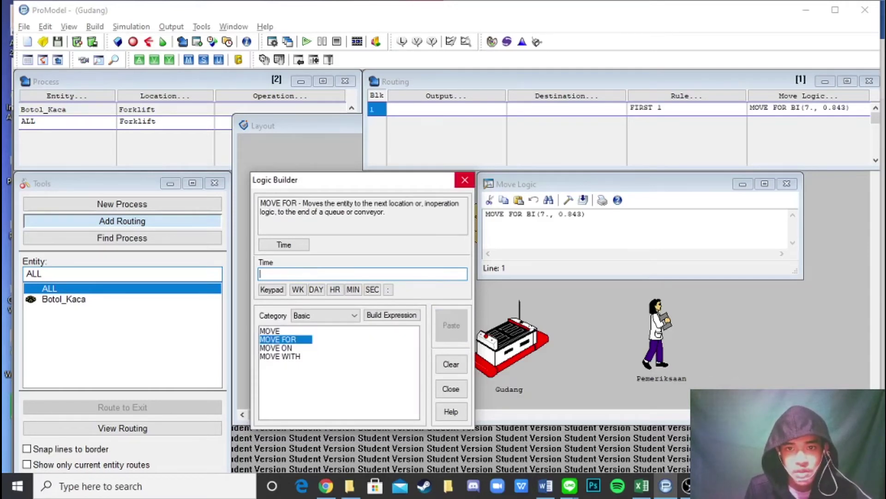
click(465, 180)
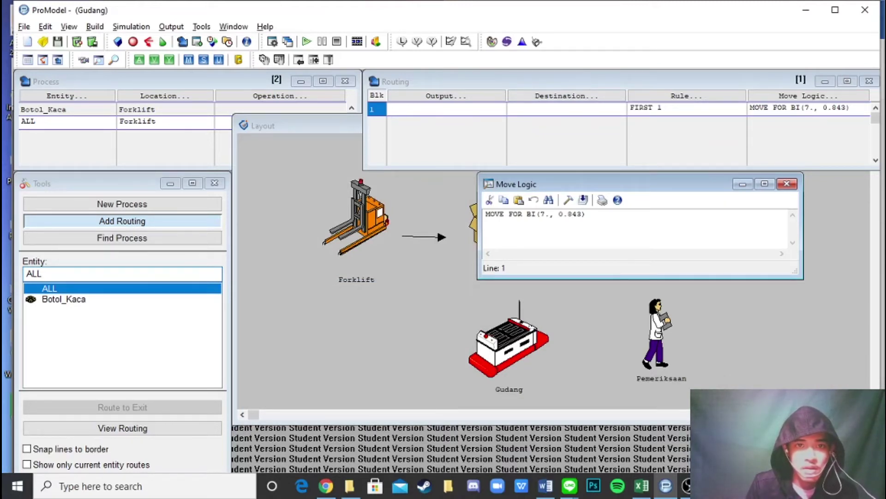
Step: Add MOVE FOR BI(7., 0.843) as the move logic of the Botol_Kaca routing from Forklift to Box
click(44, 109)
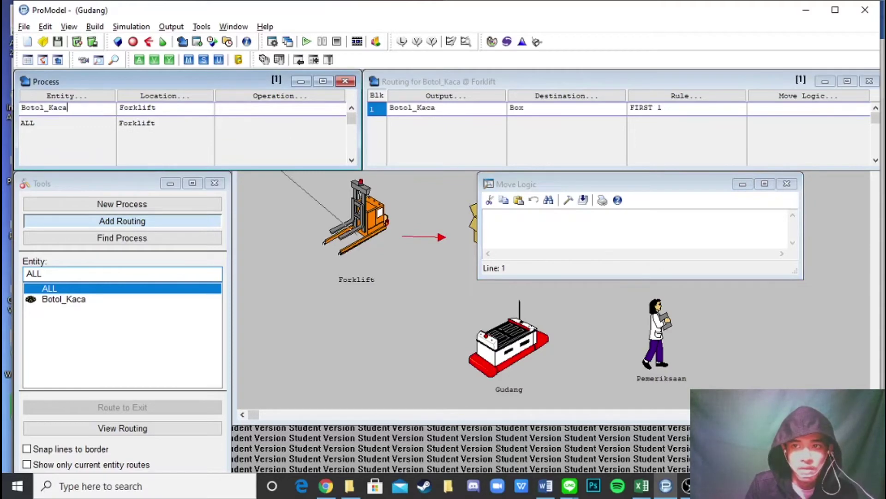
click(808, 96)
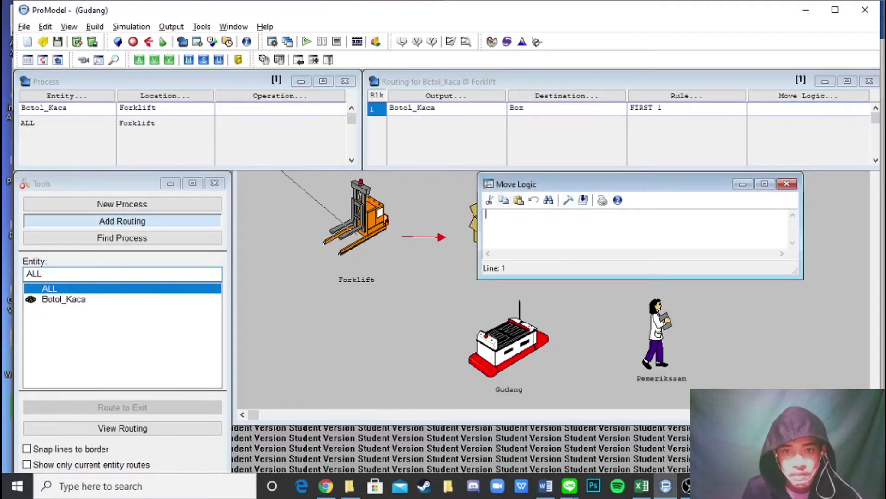
click(569, 199)
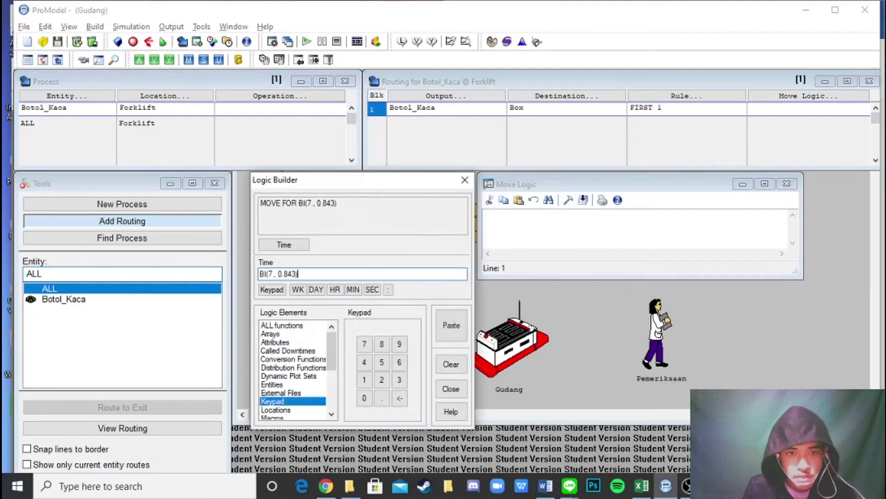
click(451, 325)
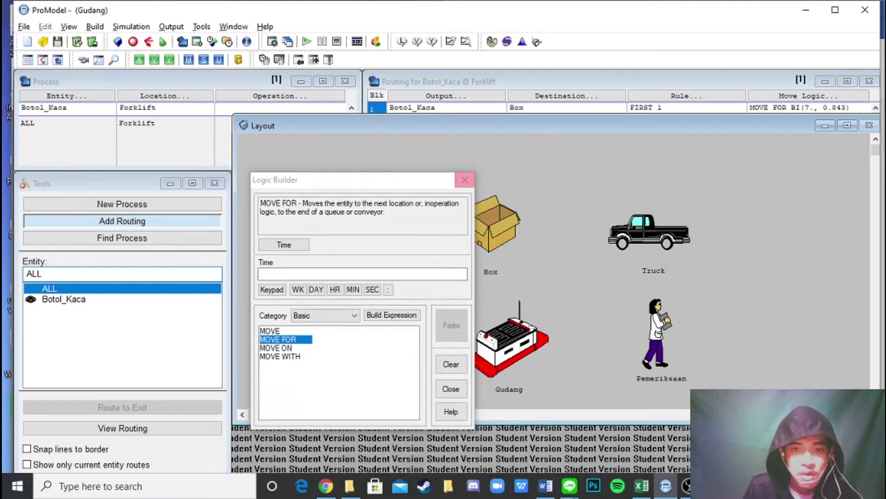
click(465, 179)
right_click(382, 330)
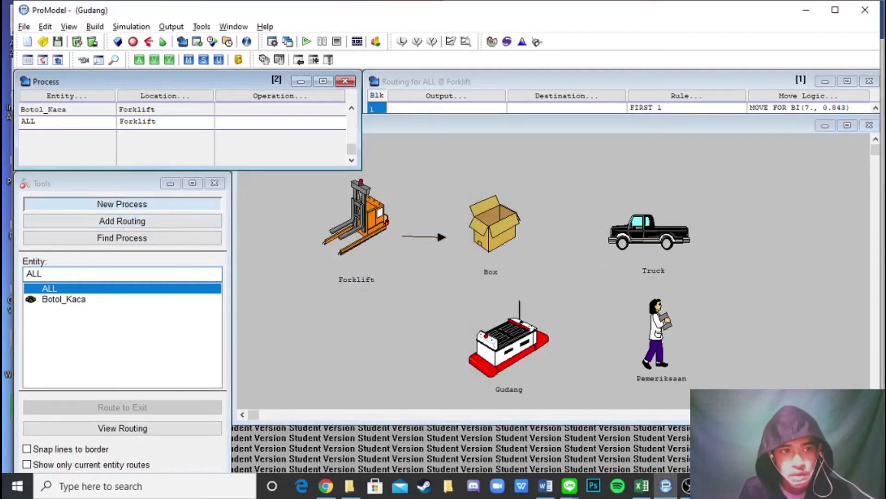
Step: Change the ALL process at Forklift to entity Botol_Kaca at location Box
double_click(28, 121)
click(66, 96)
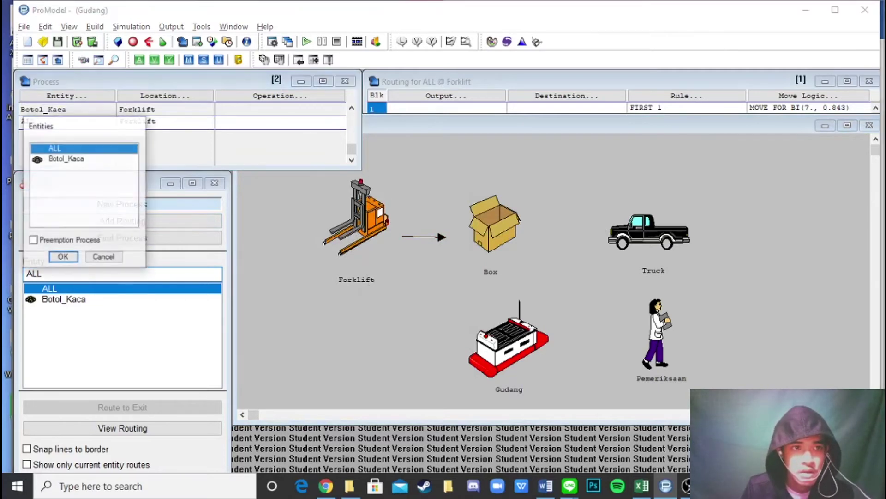
click(66, 159)
key(Return)
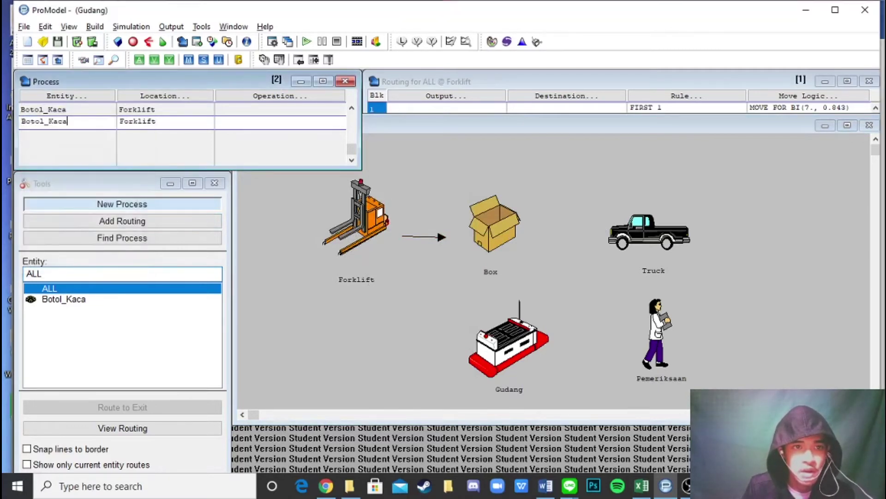
click(165, 96)
click(152, 169)
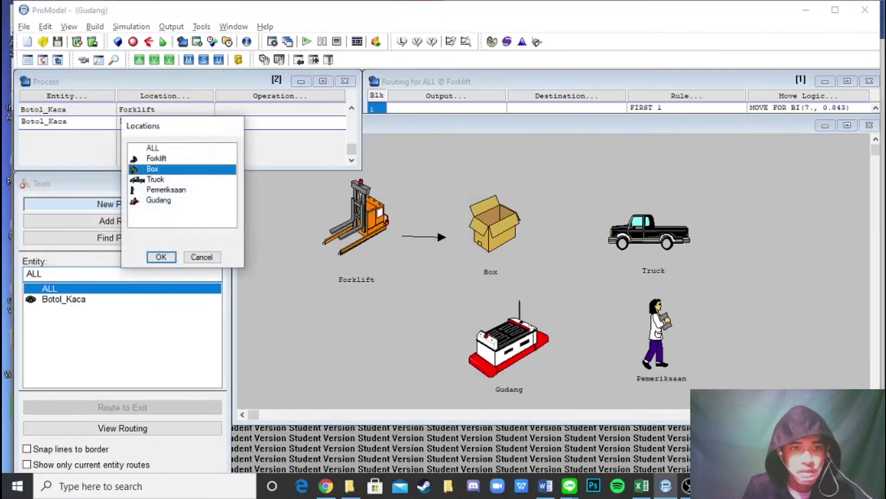
key(Return)
Step: Set the Box process routing to output Botol_Kaca with destination Truck
click(446, 107)
click(446, 96)
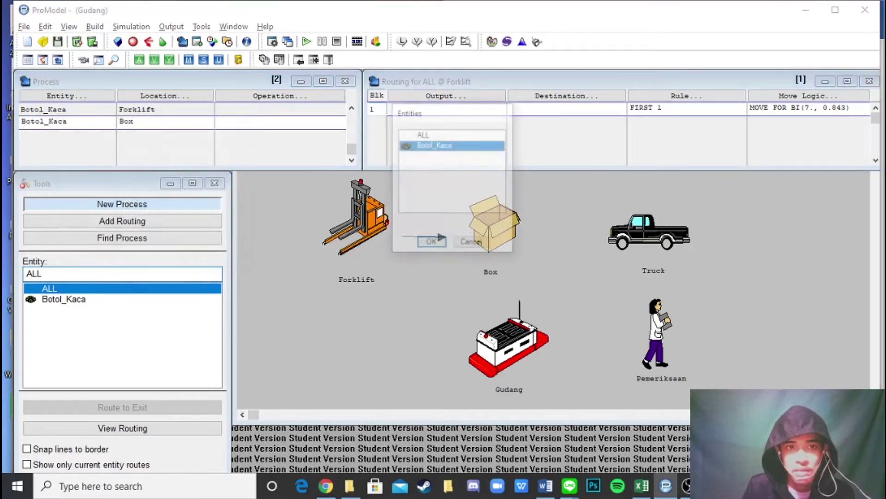
key(Return)
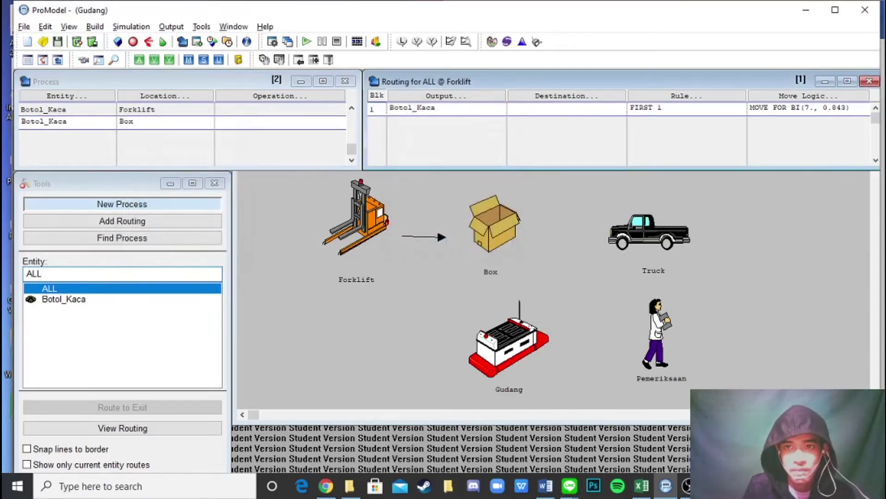
click(566, 96)
drag(572, 113, 780, 203)
key(Down)
key(Return)
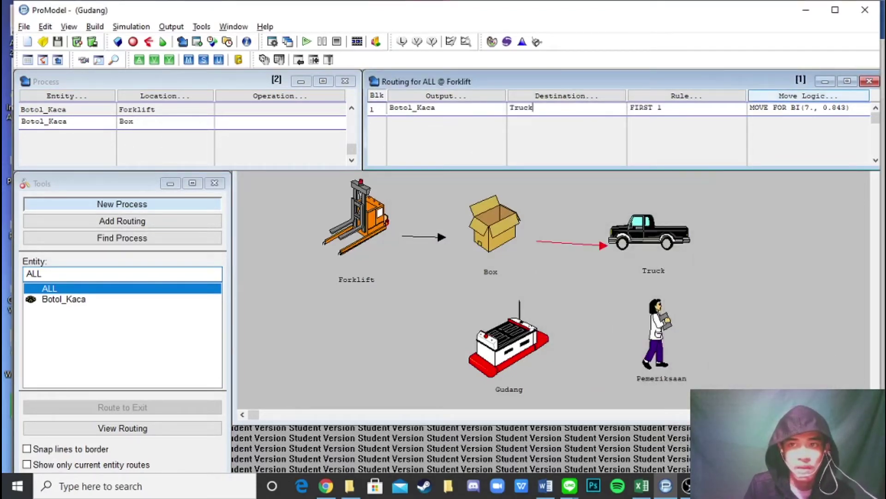
Step: Delete the existing move logic of the routing from Box to Truck
click(809, 96)
drag(586, 215, 485, 215)
key(BackSpace)
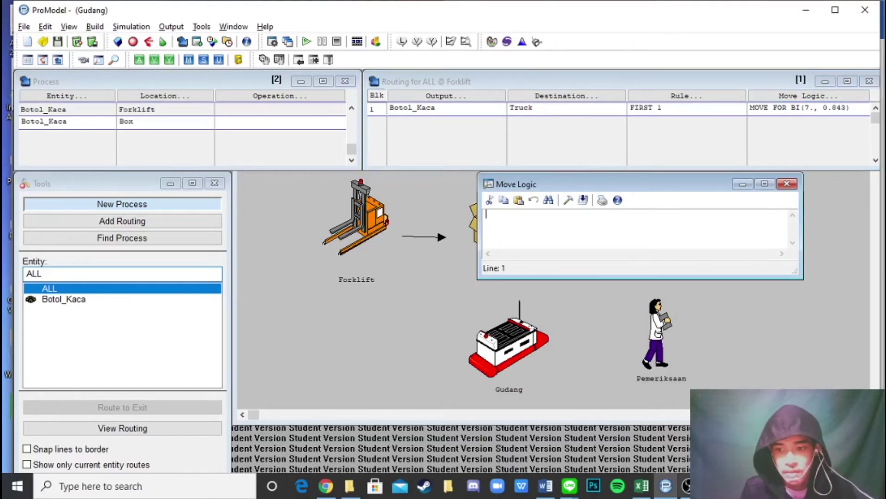
Step: Open Stat::Fit and enter the box-packing times from the Word table: 14, 12, 15, 17, 16, 15, 15, 12, 14 and 16
click(522, 41)
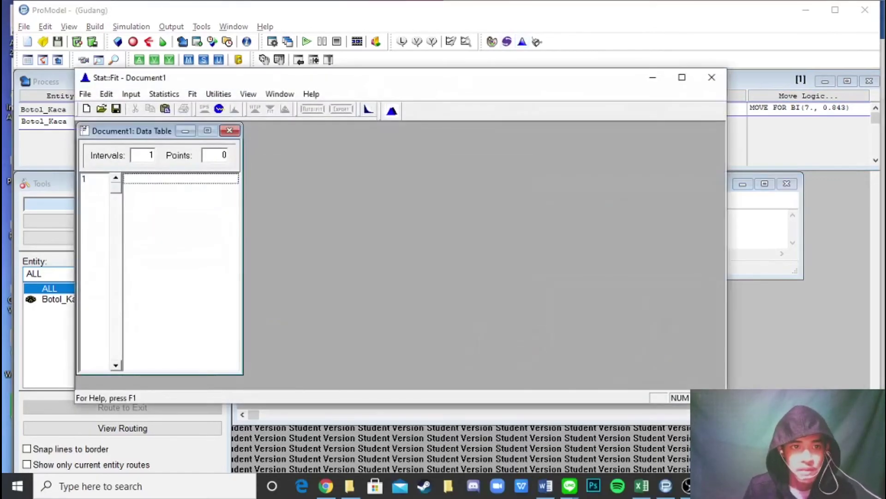
click(546, 485)
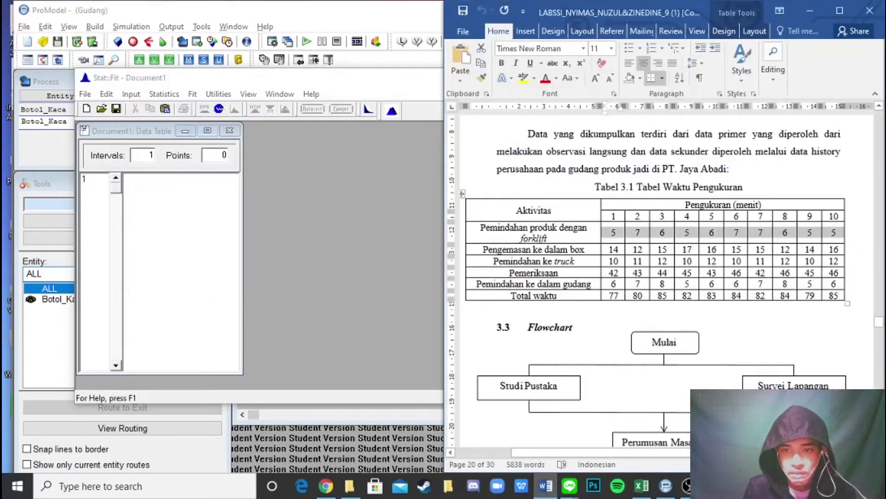
click(181, 179)
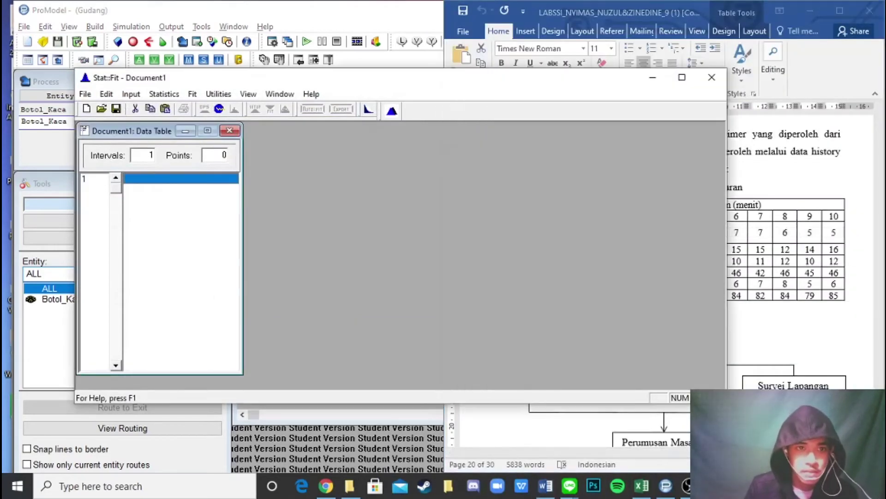
text(14)
key(Return)
text(12)
key(Return)
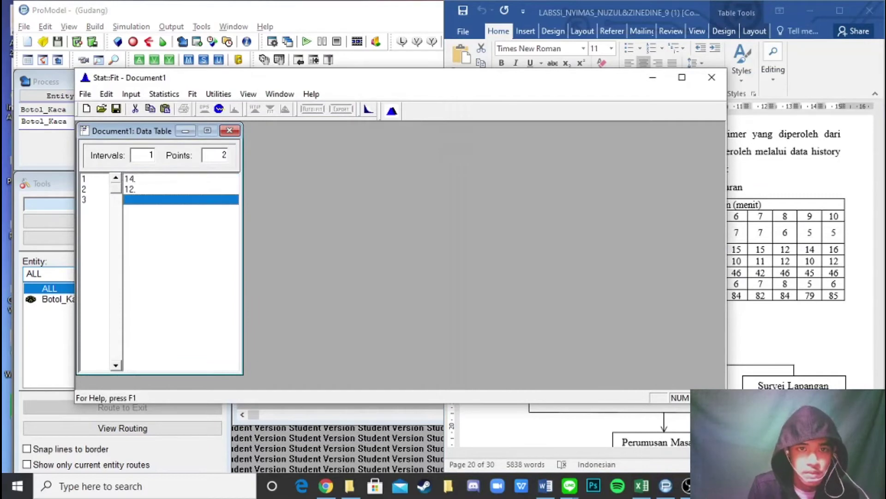
drag(324, 79, 246, 104)
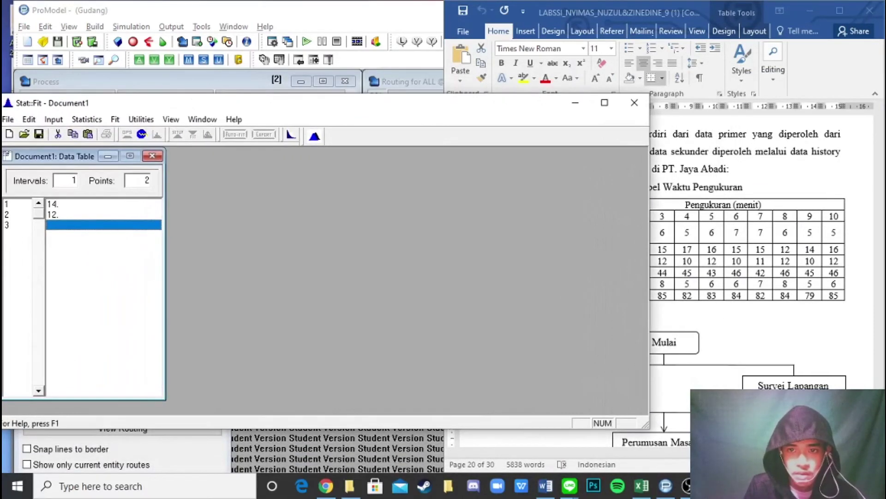
text(15)
key(Return)
text(17)
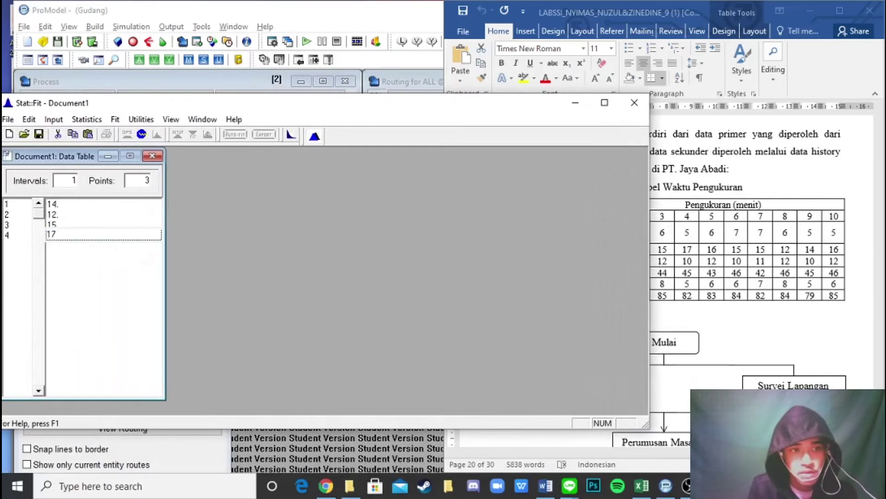
key(Return)
text(16)
key(Return)
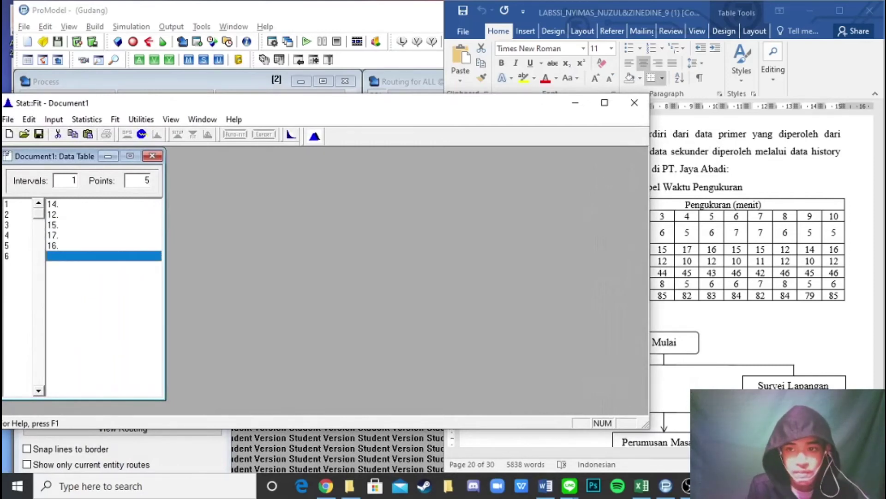
text(15)
key(Return)
text(15)
key(Return)
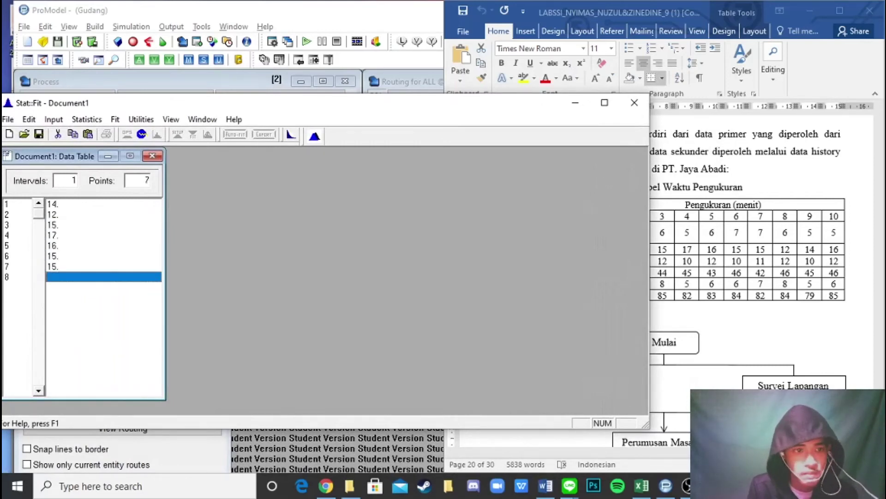
text(12)
key(Return)
text(14)
key(Return)
text(1)
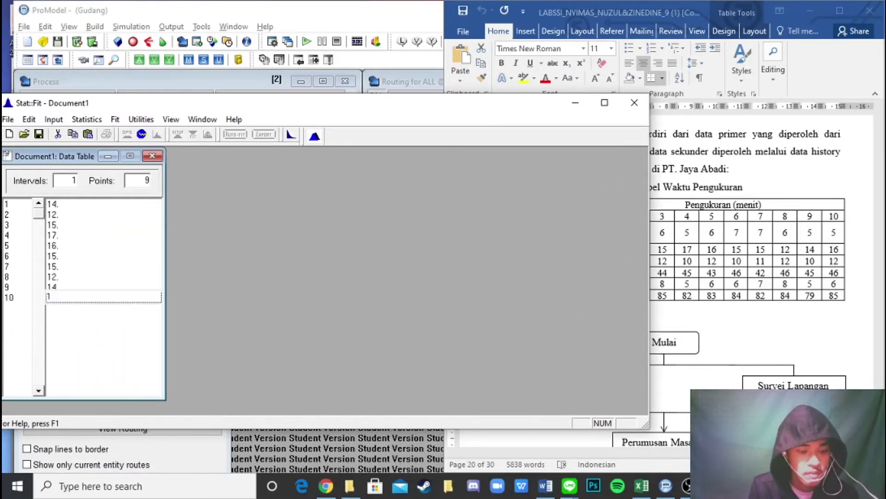
text(6)
key(Return)
Step: Run Auto::Fit on the box-packing times using discrete distributions
click(235, 135)
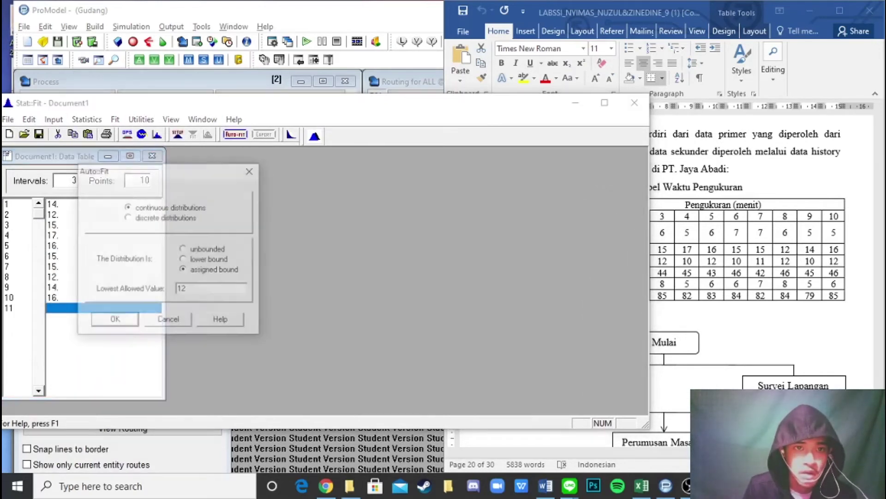
click(127, 217)
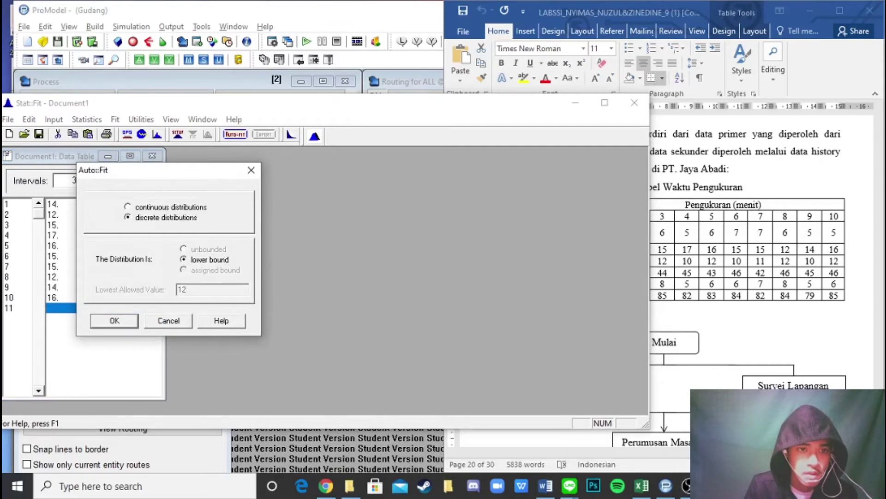
key(Return)
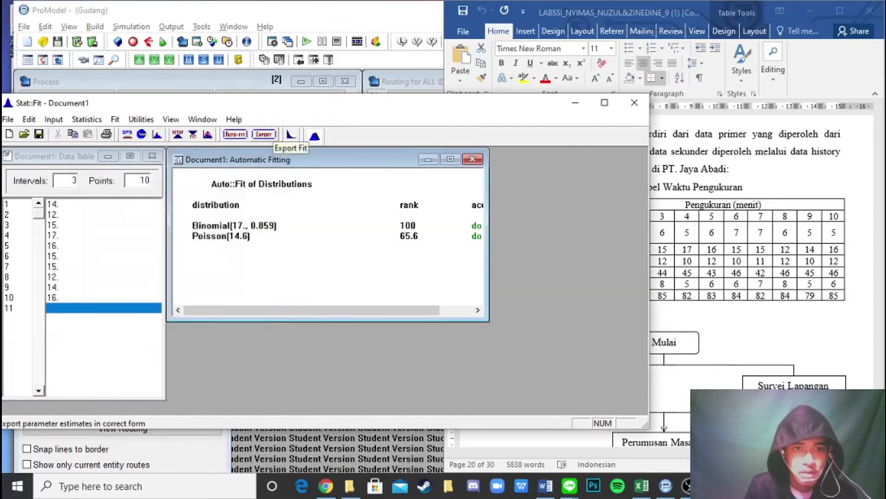
Step: Export the Binomial fit of the box-packing times to the clipboard in ProModel format
click(291, 134)
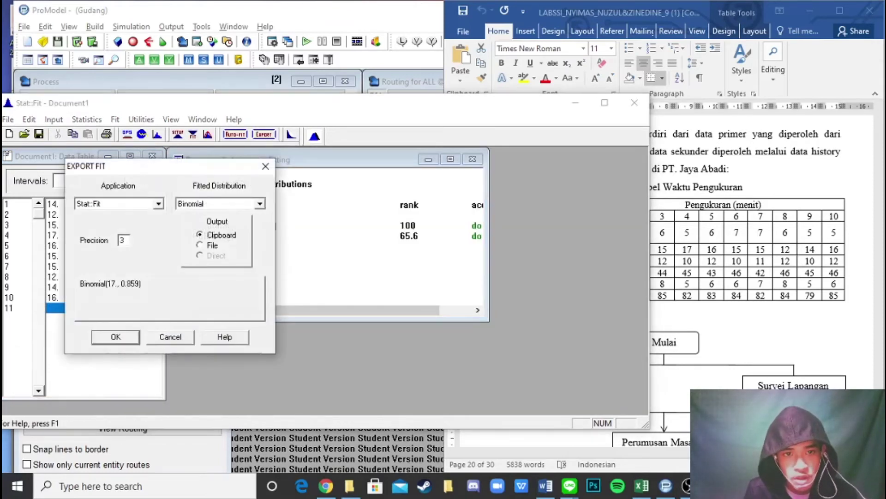
click(158, 203)
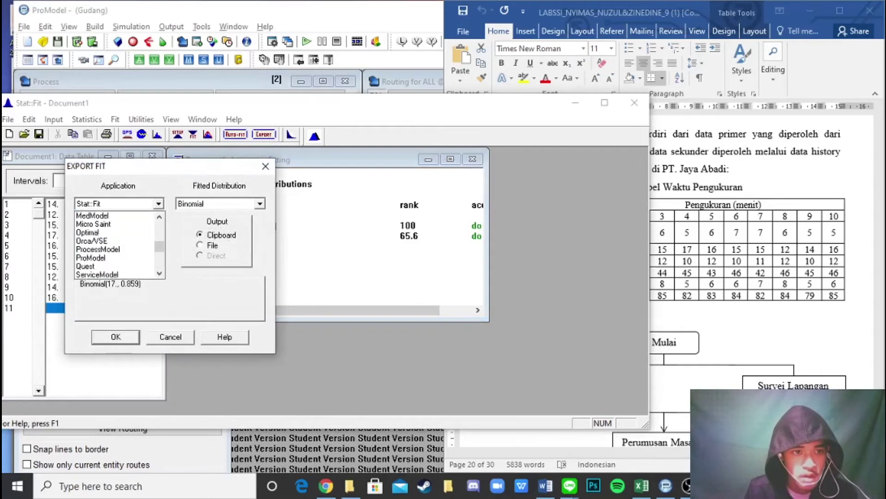
key(Down)
key(Down)
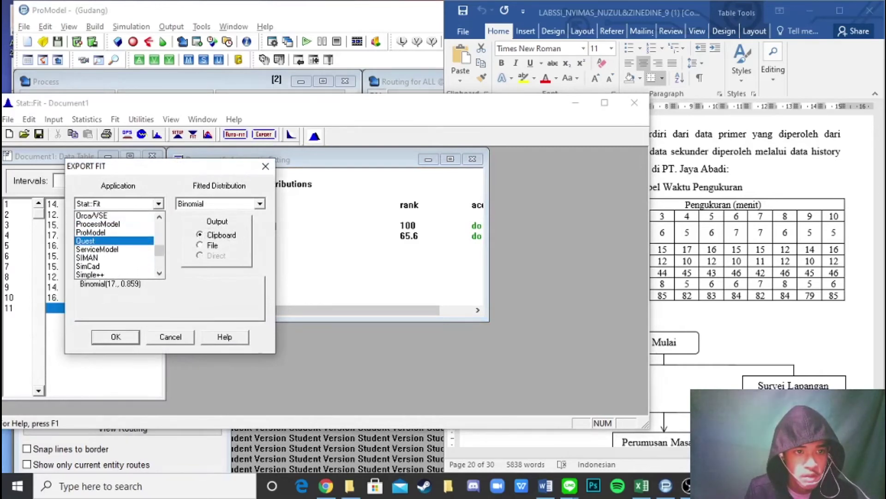
key(Return)
key(Return)
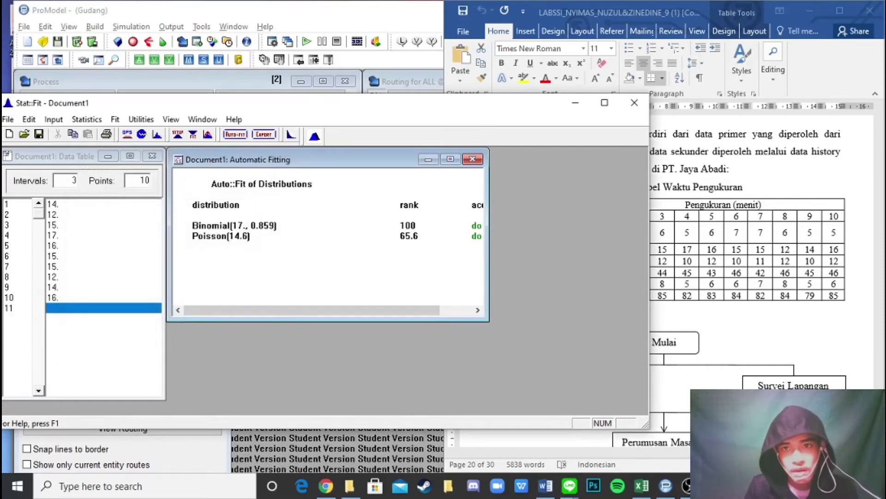
Step: Return to ProModel and add MOVE FOR BI(17., 0.859) as move logic for the Botol_Kaca routing from Box to Truck
click(575, 102)
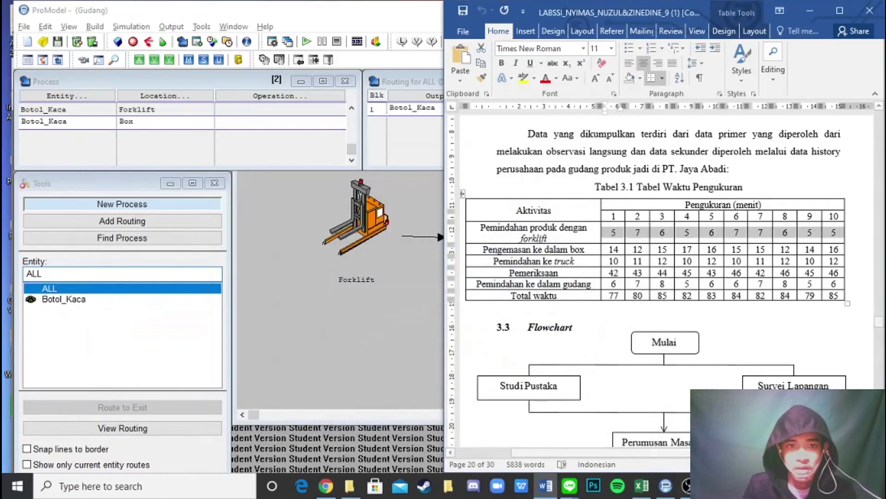
key(alt+Tab)
click(510, 107)
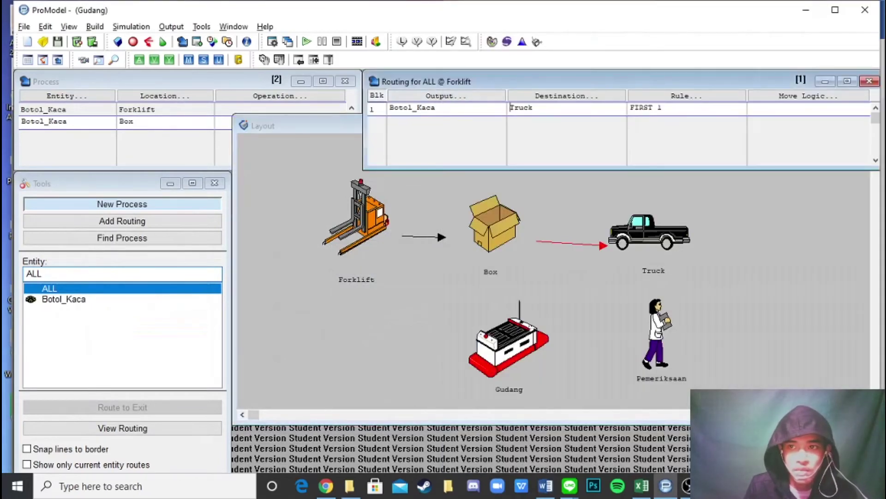
click(808, 95)
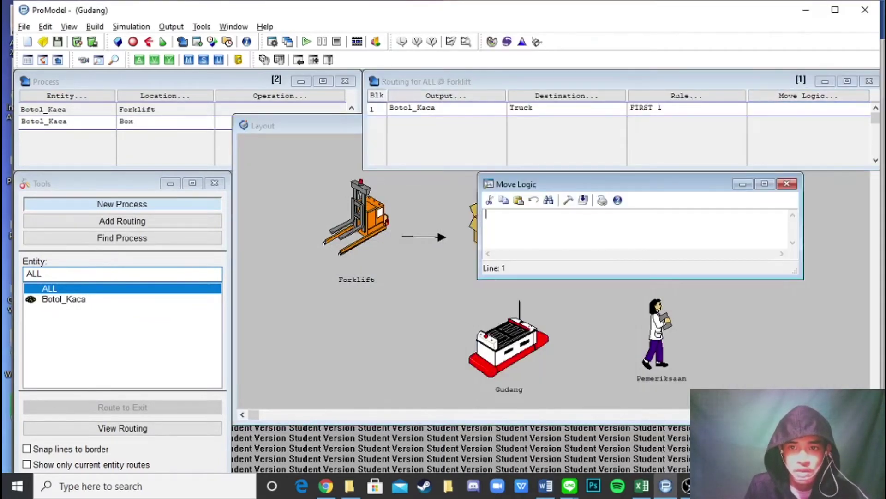
click(568, 199)
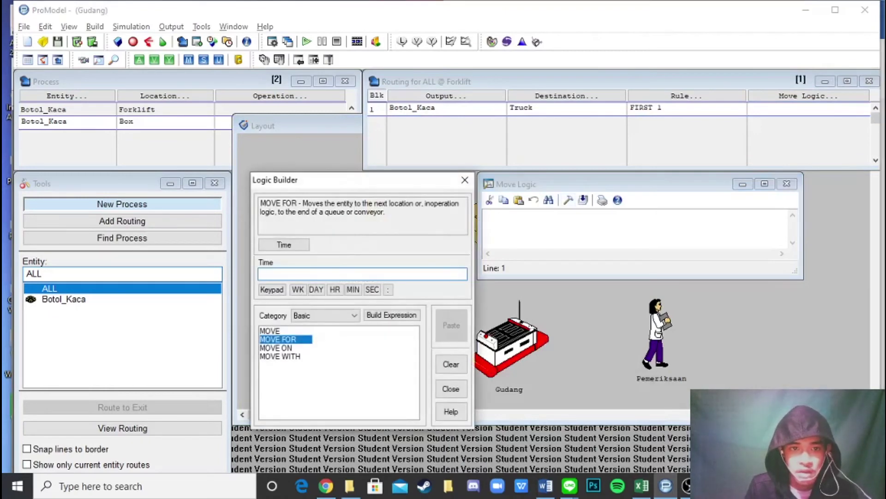
text(BI(17., 0.859))
click(451, 325)
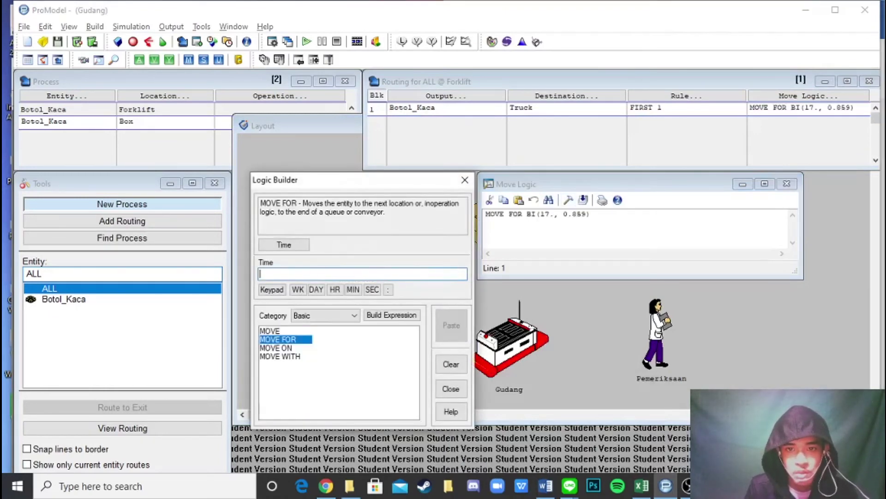
click(465, 180)
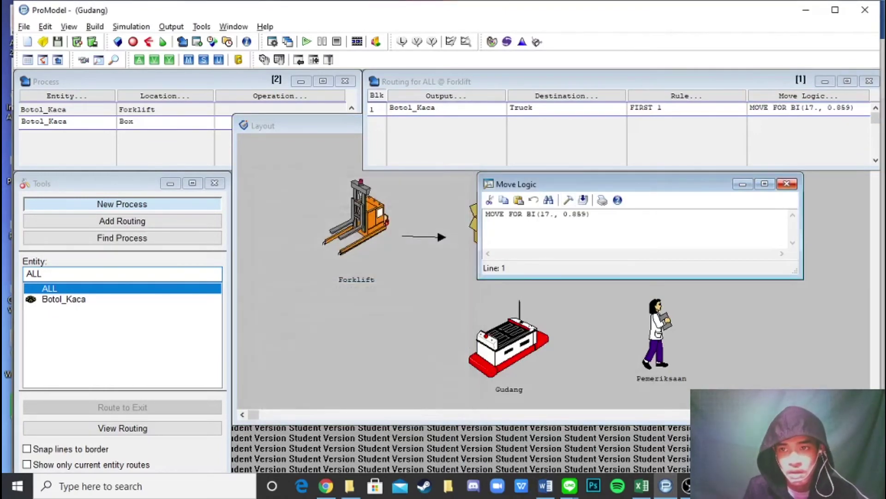
click(787, 184)
click(43, 121)
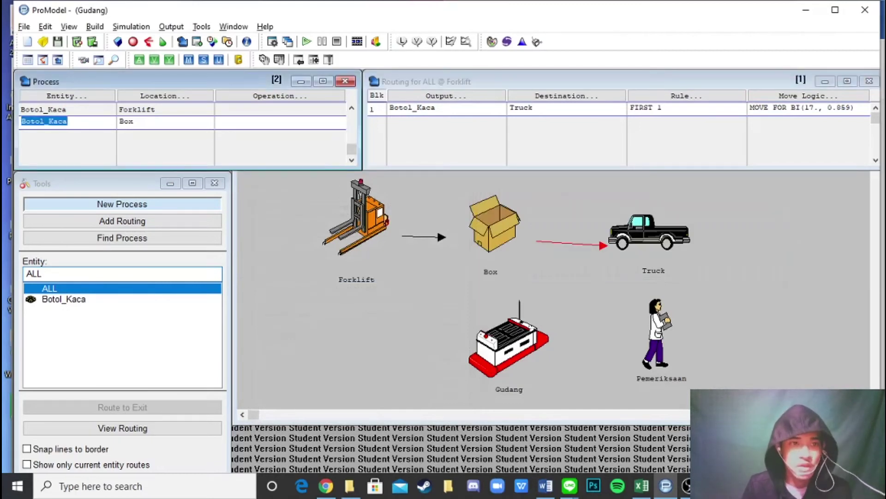
Step: Add a new process record for Botol_Kaca at the Truck location
click(44, 136)
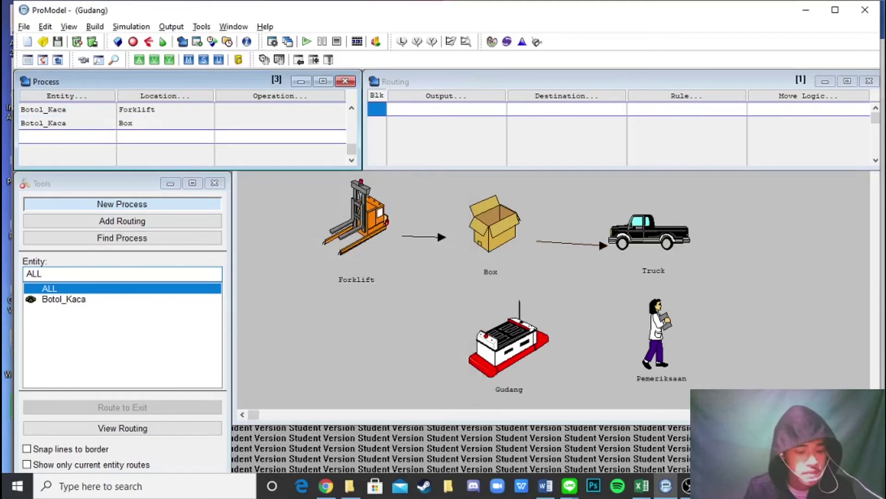
click(67, 96)
key(Return)
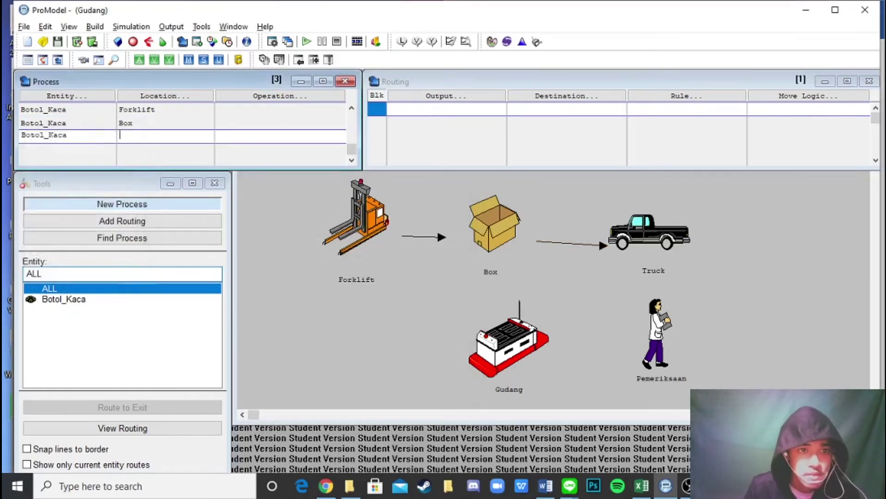
click(166, 96)
key(Return)
Step: Route the Botol_Kaca output of the Truck process to the Pemeriksaan location
click(446, 96)
key(Return)
click(567, 96)
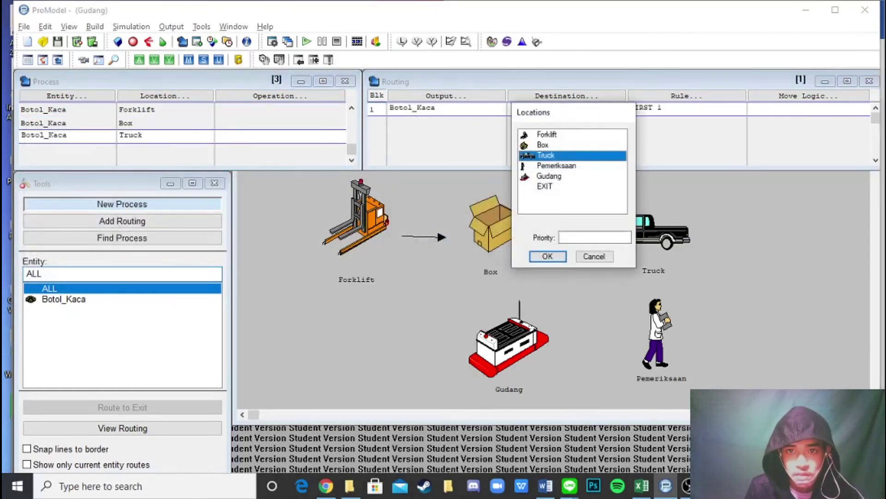
click(558, 165)
click(548, 255)
Step: Enter the Pemeriksaan times 42, 43, 44, 45, 43, 46, 42, 46, 45 and 46 in Stat::Fit and run Auto::Fit with discrete distributions
click(808, 96)
click(522, 42)
click(545, 486)
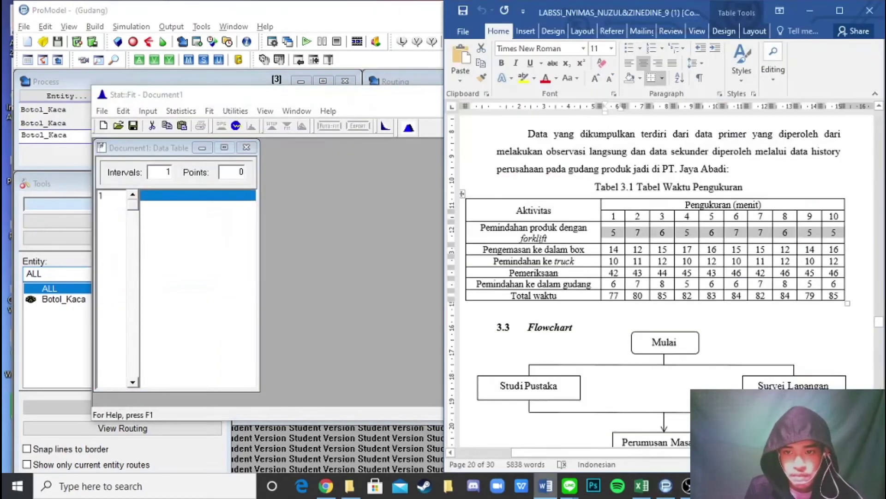
drag(296, 95, 205, 98)
text(42)
key(Return)
text(43)
key(Return)
text(44)
key(Return)
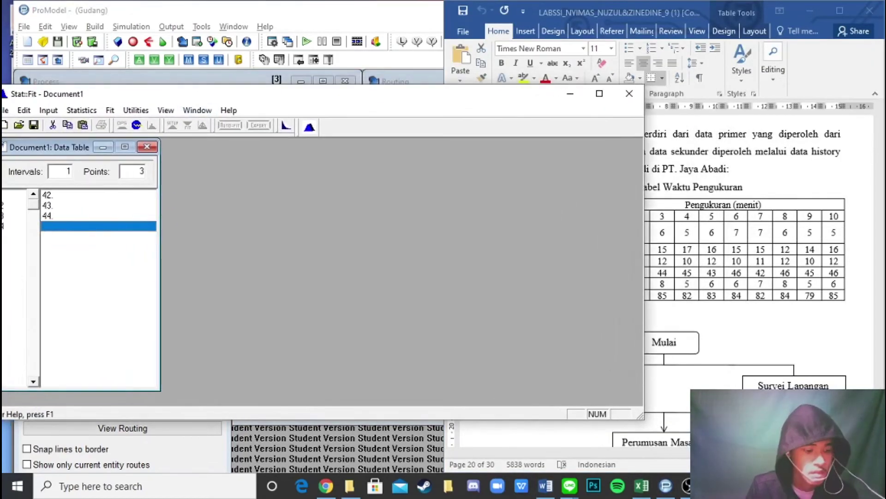
text(45)
key(Return)
text(43)
key(Return)
text(46)
key(Return)
text(42)
key(Return)
text(46)
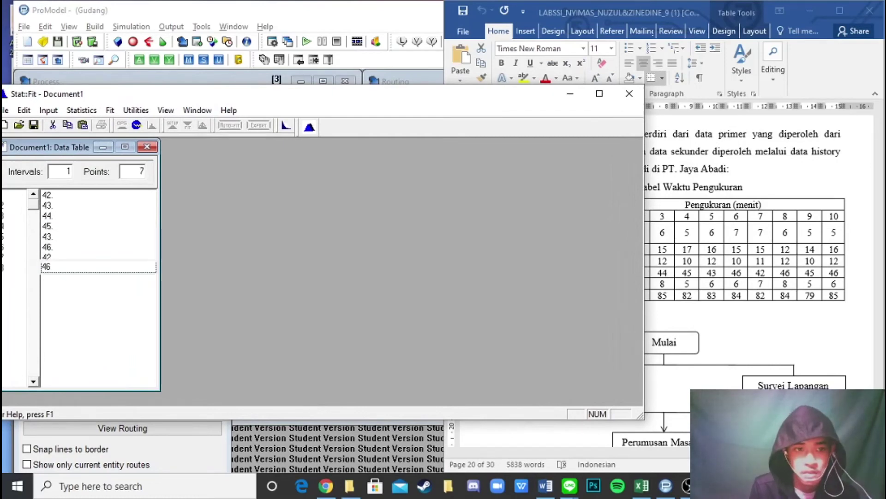
key(Return)
text(45)
key(Return)
text(46)
key(Return)
click(230, 125)
key(Return)
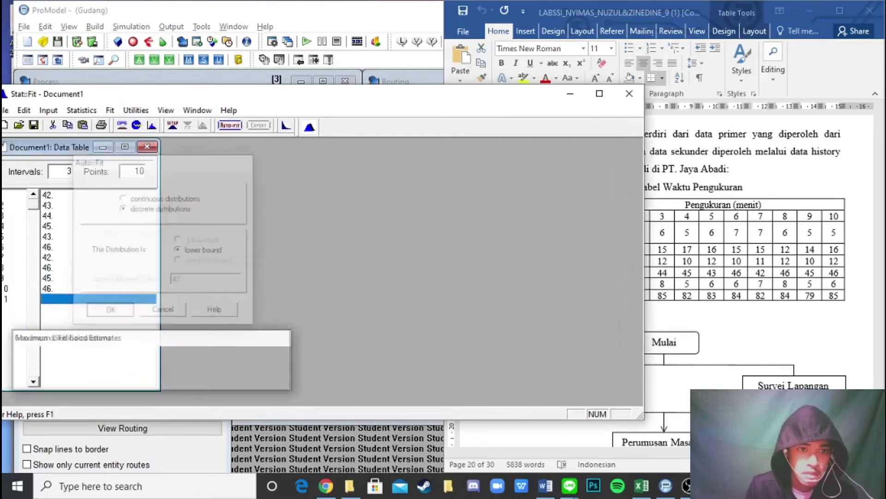
Step: Export the Binomial fit in ProModel format and add MOVE FOR BI(46., 0.961) as move logic for the routing from Truck to Pemeriksaan
click(259, 125)
click(153, 195)
scroll(110, 254, up, 3)
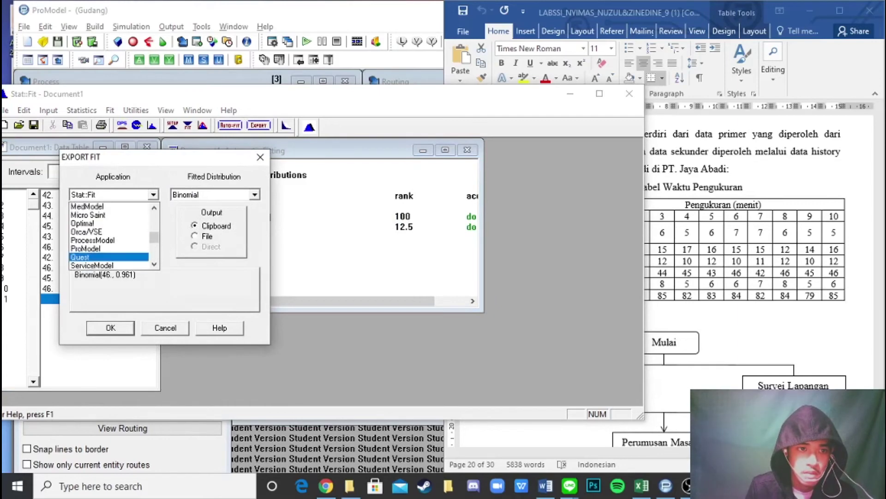
scroll(111, 248, down, 1)
click(92, 230)
click(111, 328)
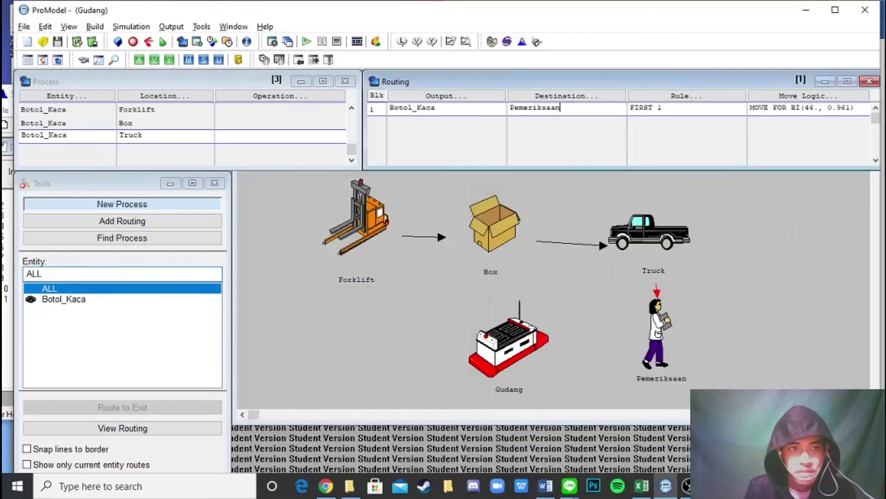
Step: Add a new process record for Botol_Kaca at the Pemeriksaan location
click(44, 149)
key(Return)
click(165, 96)
click(166, 166)
click(157, 244)
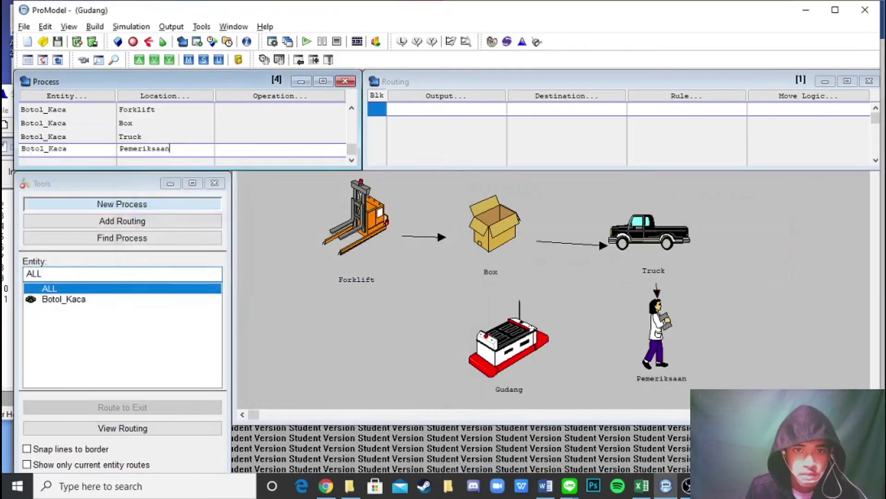
Step: Route the Botol_Kaca output of the Pemeriksaan process to the Gudang location
click(446, 96)
click(435, 145)
click(431, 244)
click(567, 96)
click(550, 176)
click(548, 256)
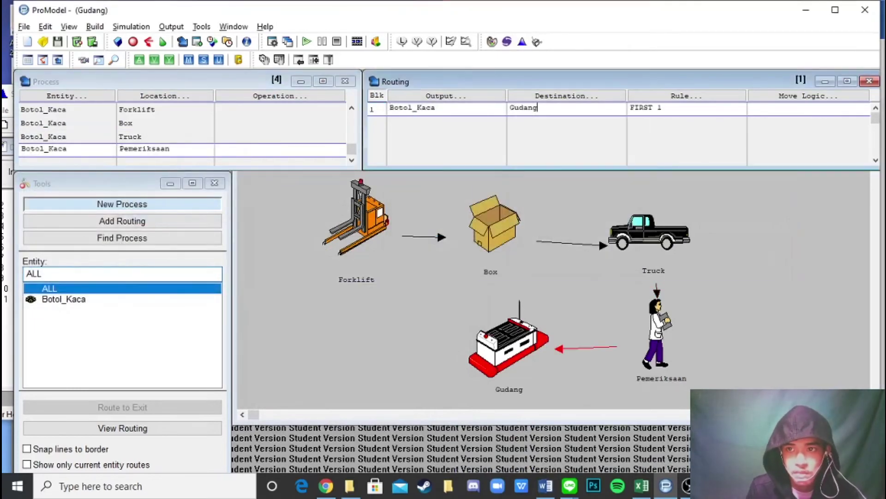
Step: Open Stat::Fit and enter the times for moving into the warehouse from the Word table: 6, 7, 8, 5, 6, 6, 7, 8, 5 and 6
click(807, 96)
click(522, 41)
click(546, 486)
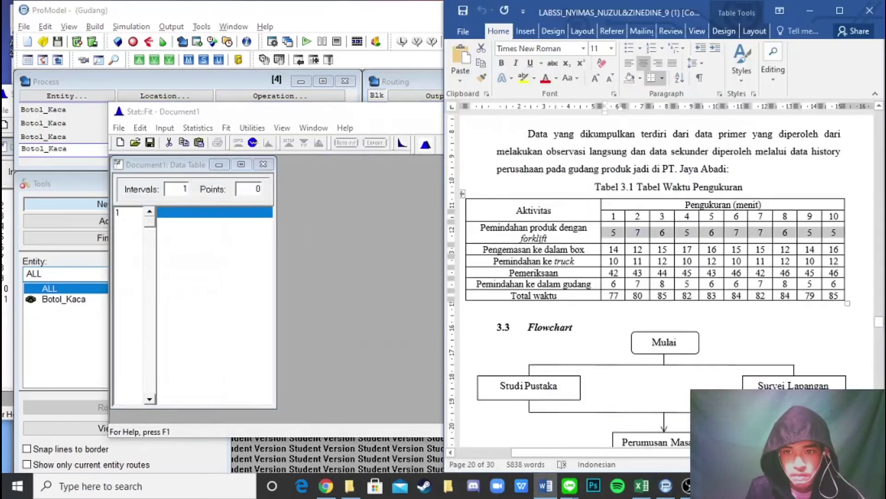
click(397, 240)
drag(628, 118, 587, 106)
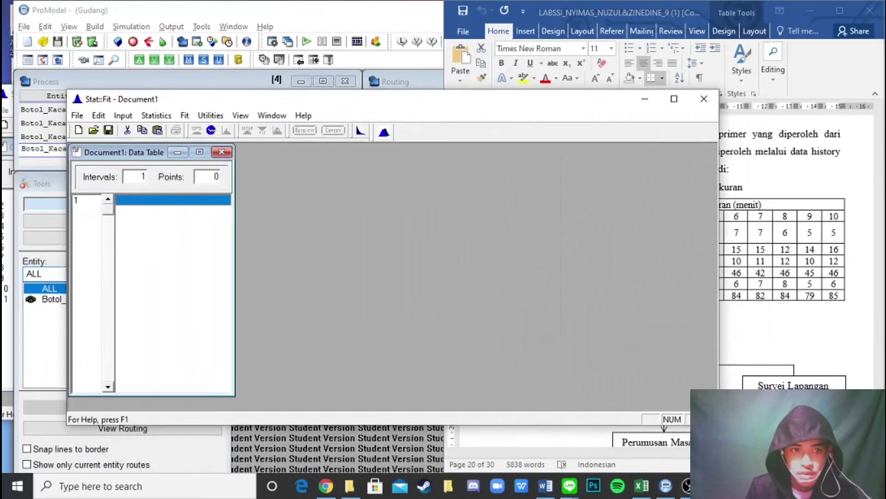
text(6 7 8 5)
click(545, 485)
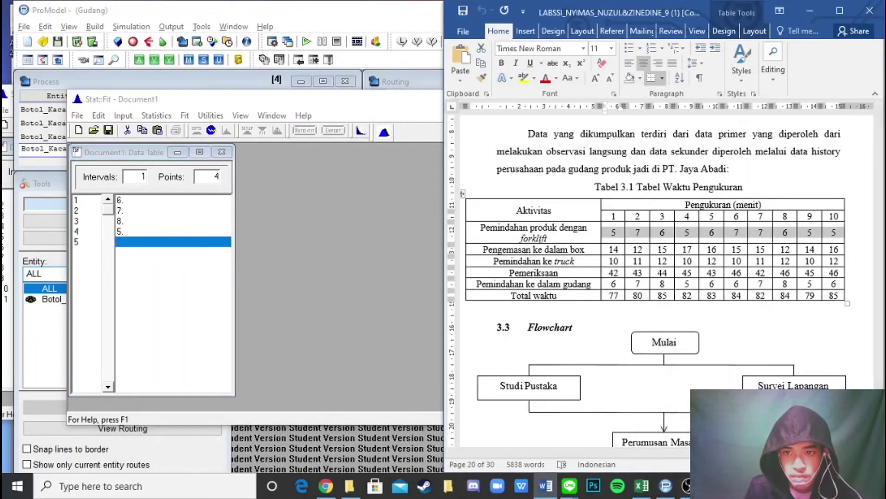
key(alt+Tab)
text(6 6 7 8 5 6)
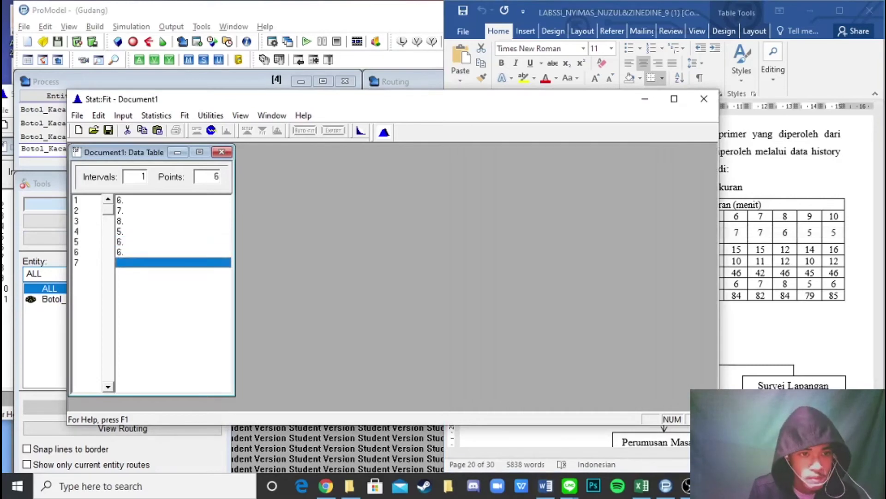
Step: Run Auto::Fit on the warehouse-moving times using discrete distributions
click(305, 130)
click(196, 213)
click(184, 317)
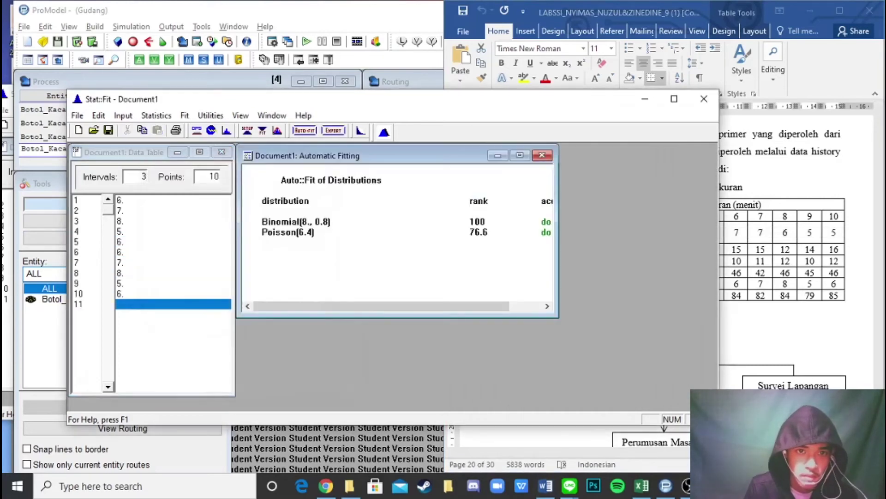
Step: Export the Binomial fit of the warehouse-moving times to the clipboard in ProModel format
click(334, 130)
click(228, 200)
click(229, 200)
drag(257, 165, 450, 285)
click(421, 321)
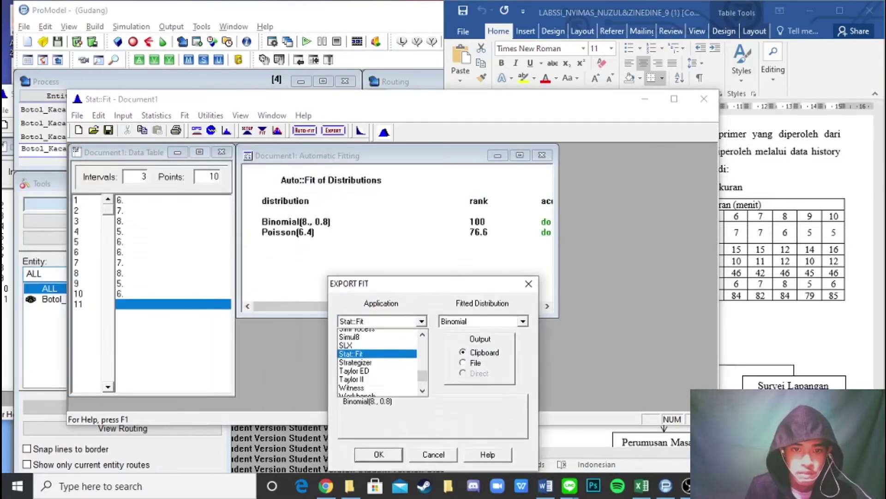
scroll(396, 367, up, 3)
click(397, 373)
click(378, 454)
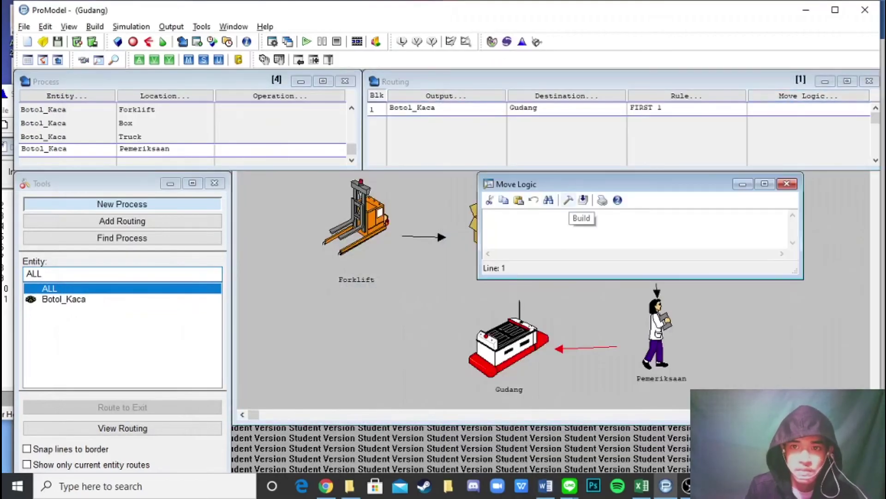
Step: Add MOVE FOR BI(8., 0.8) as move logic for the Botol_Kaca routing from Pemeriksaan to Gudang
click(580, 194)
text(BI(8., 0.8))
click(452, 325)
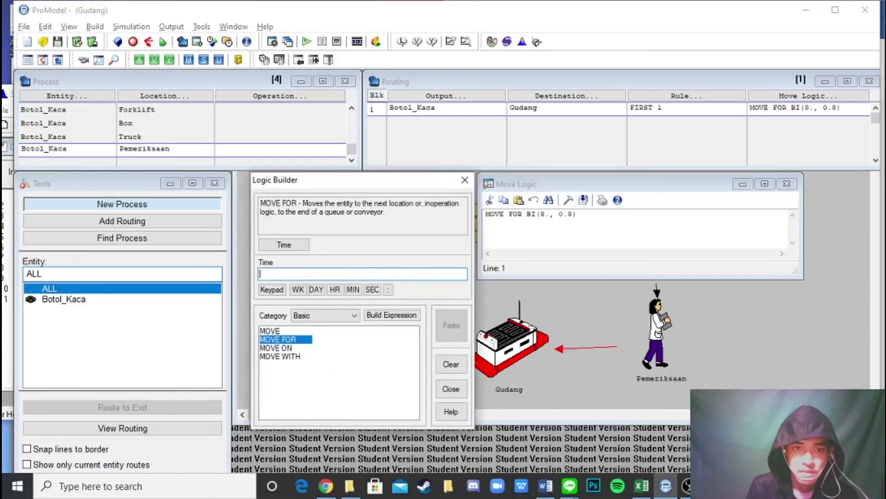
key(Escape)
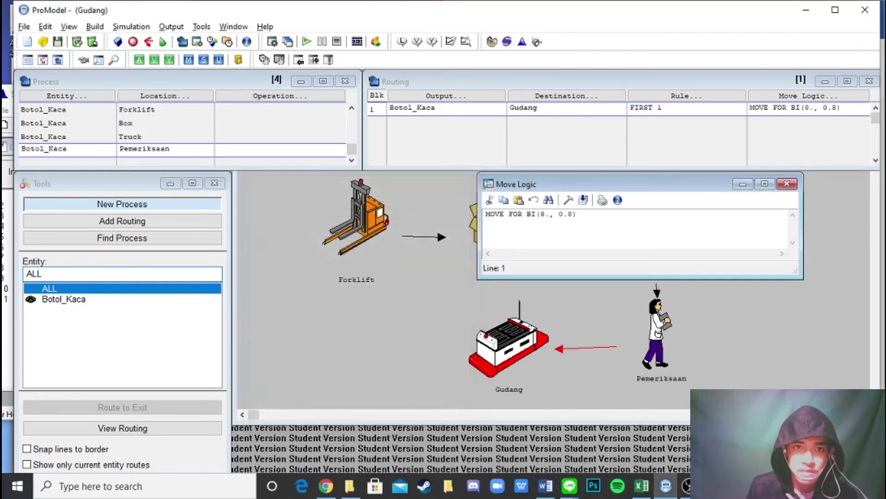
Step: Add a new process record for Botol_Kaca at the Gudang location
click(67, 162)
click(67, 96)
click(63, 241)
click(165, 96)
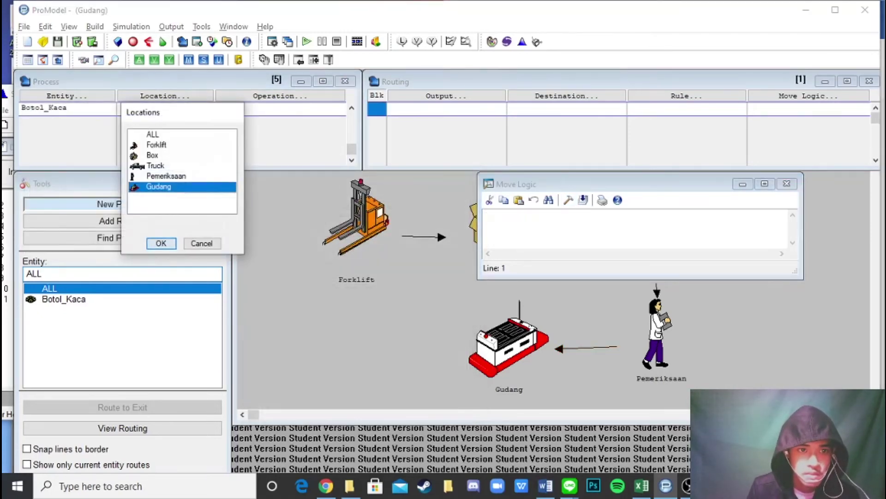
click(161, 242)
Step: Route the Botol_Kaca output of the Gudang process to EXIT
click(446, 96)
click(431, 241)
click(535, 184)
click(539, 255)
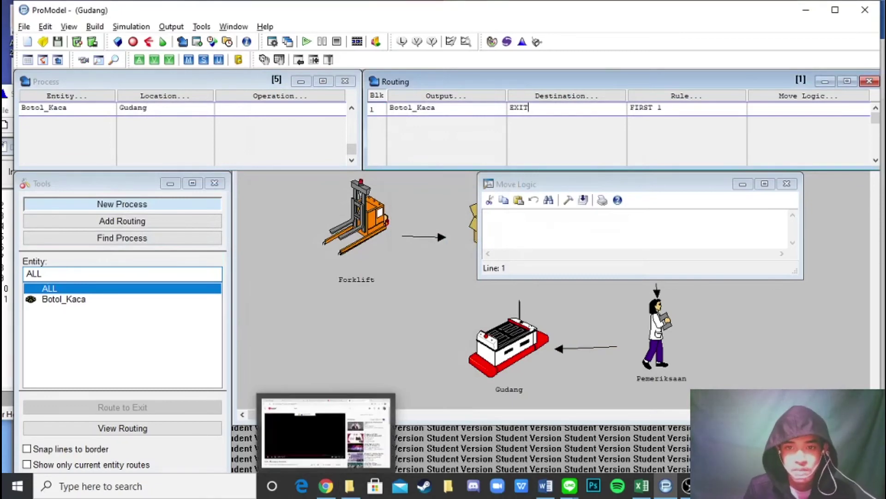
Step: Add MOVE FOR BI(8., 0.787) as move logic for the routing from Gudang to EXIT and extend the Layout window up to the routing table
click(568, 226)
key(alt+Tab)
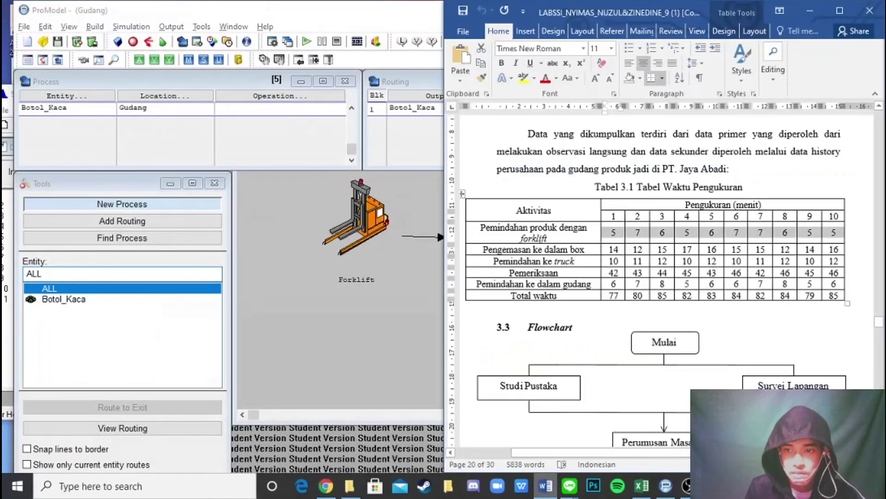
key(alt+Tab)
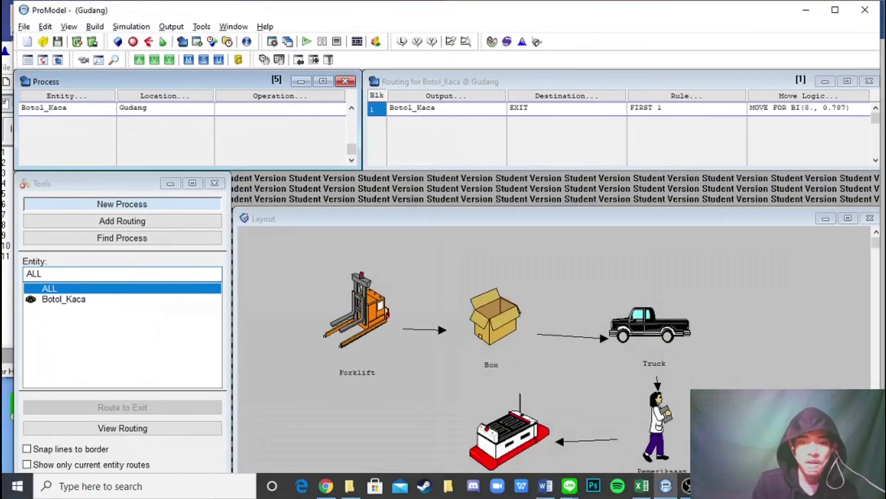
drag(554, 208, 554, 171)
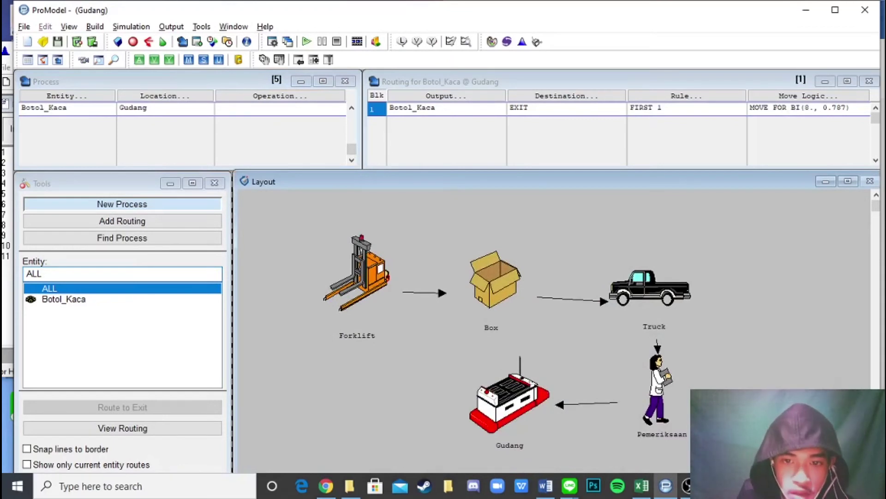
click(131, 26)
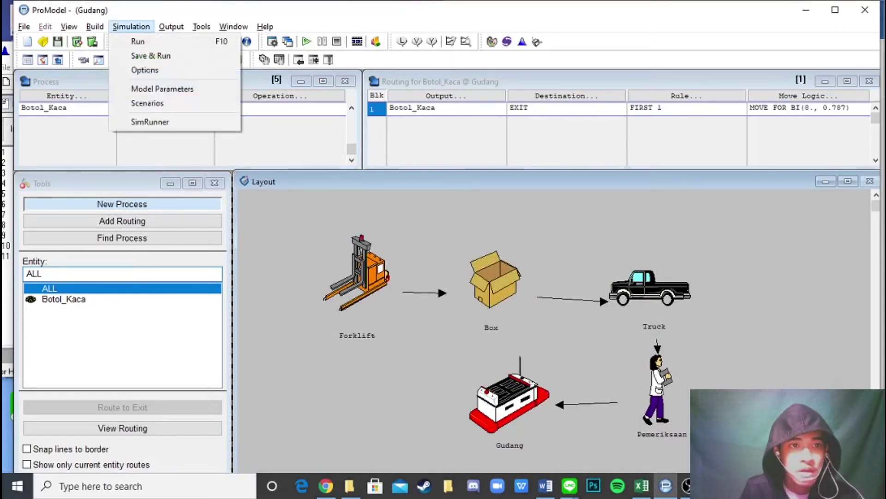
key(Left)
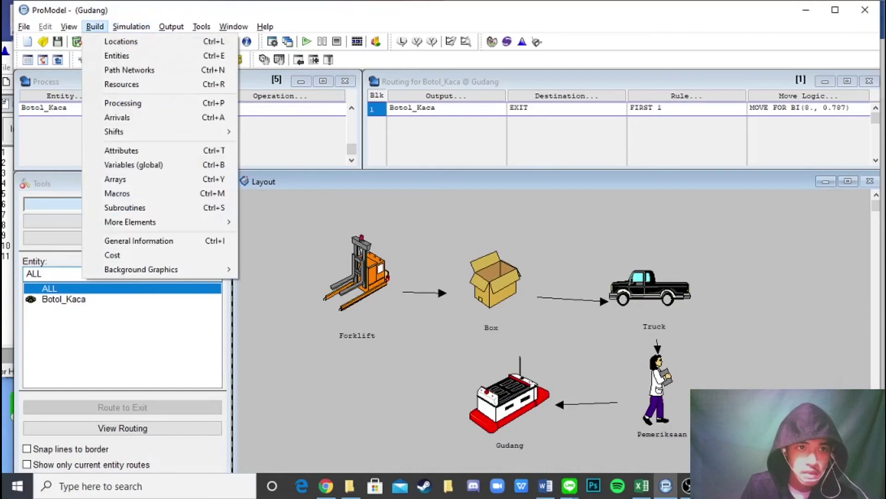
key(Right)
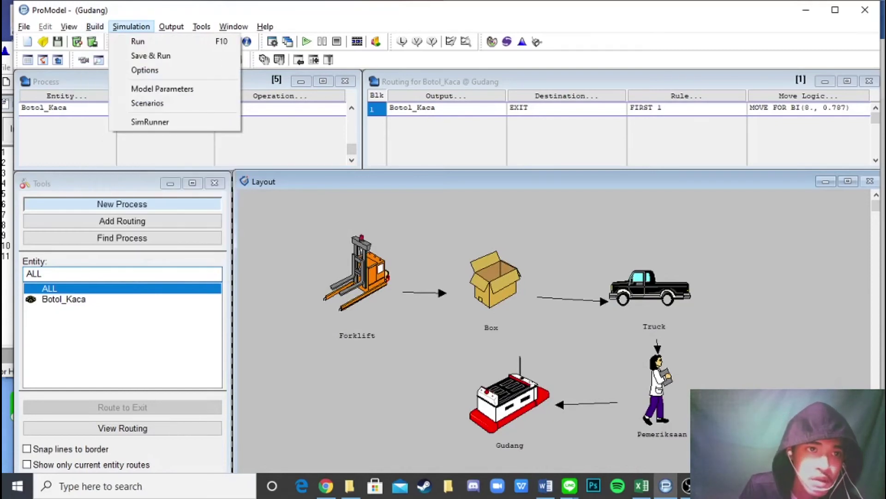
key(Left)
key(Right)
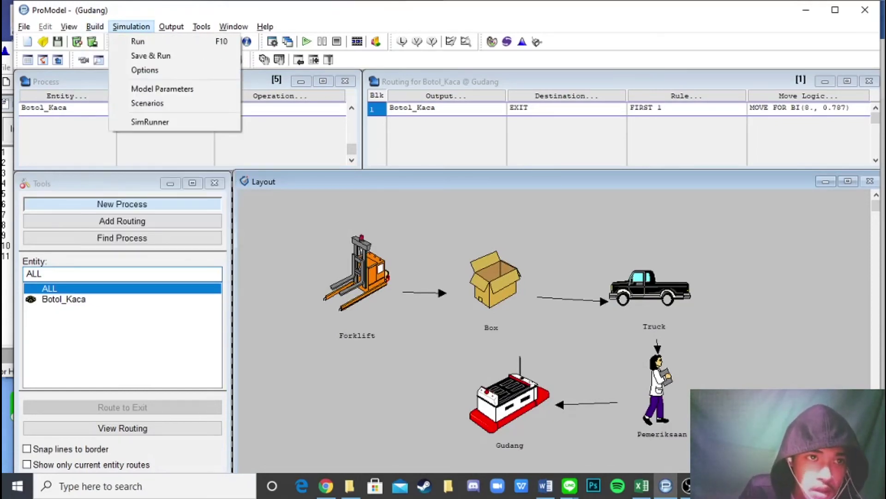
key(Down)
key(Down)
key(Down)
key(Up)
key(Up)
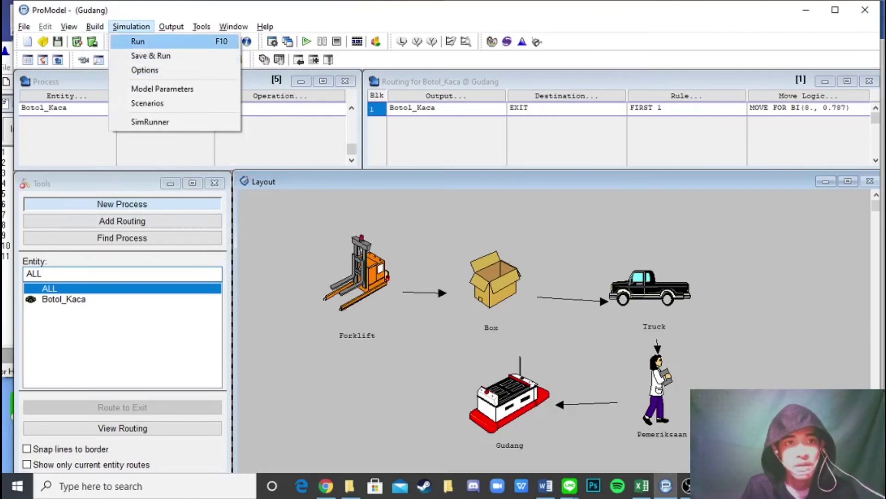
key(Left)
key(Right)
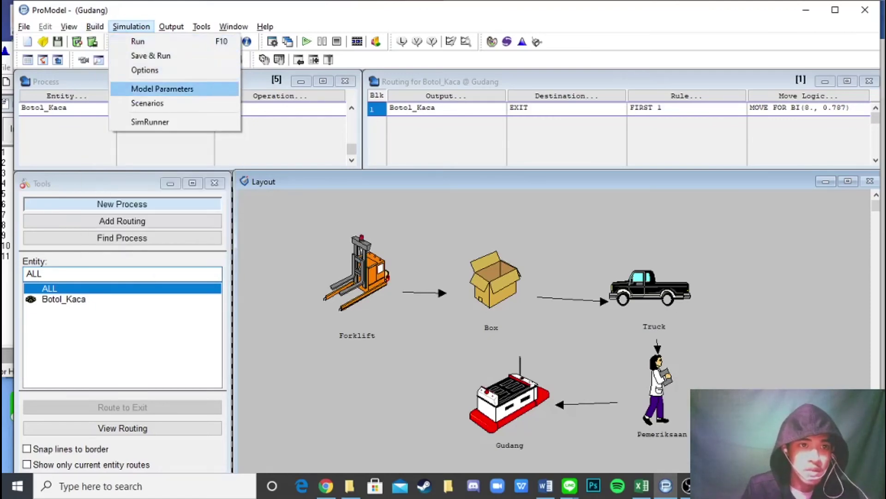
Step: Set the simulation options to a run time of 8 hours and 10 replications
key(Return)
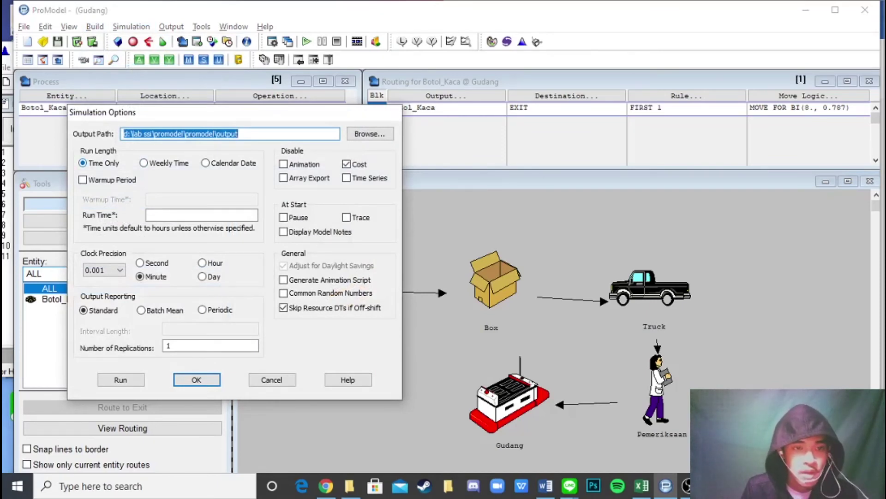
click(201, 215)
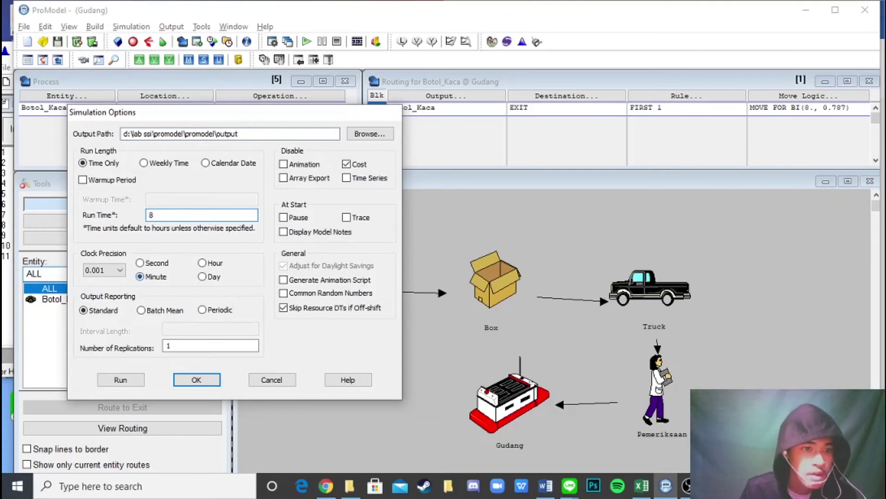
click(169, 345)
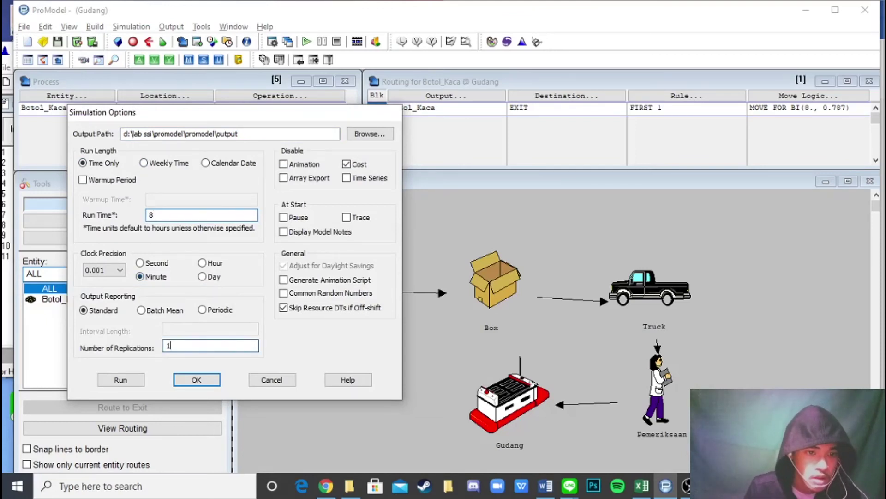
text(0)
key(Return)
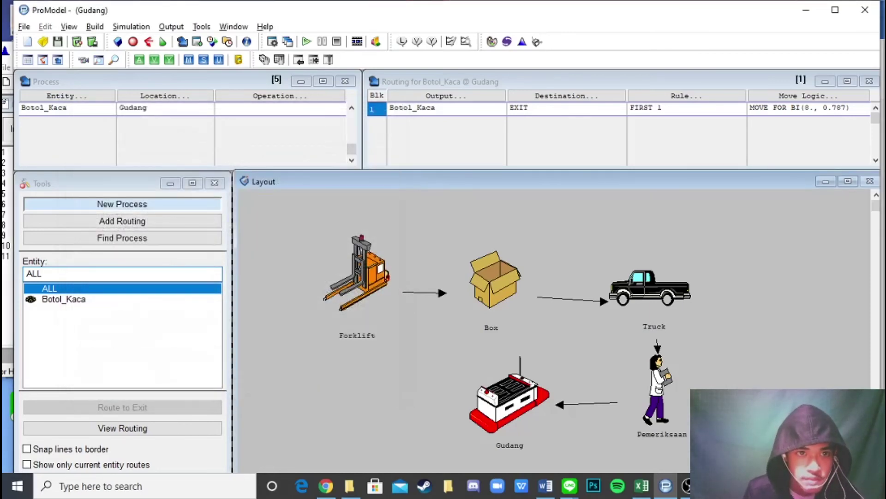
Step: Run the simulation, saving the model as Modul2Video.mod in the Models folder
click(131, 26)
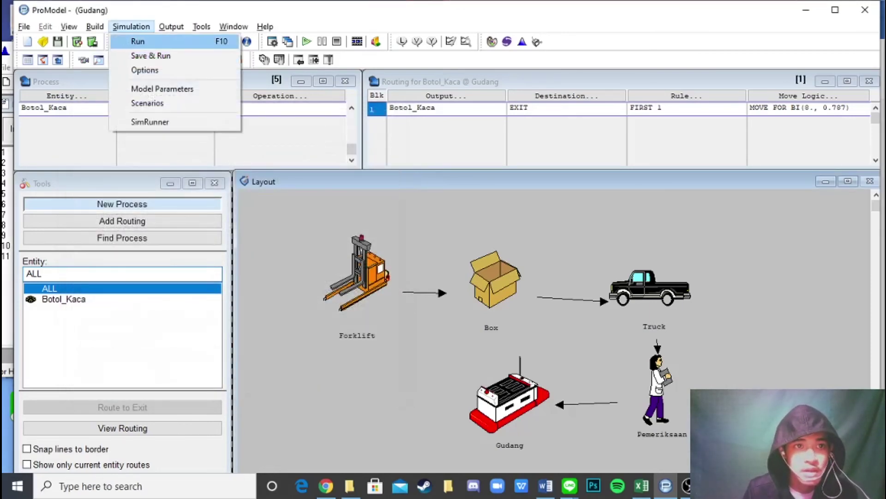
key(Return)
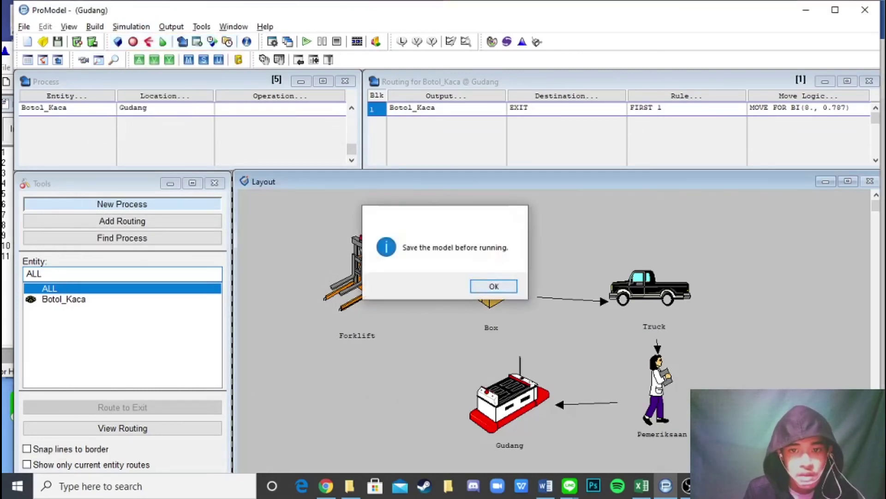
key(Return)
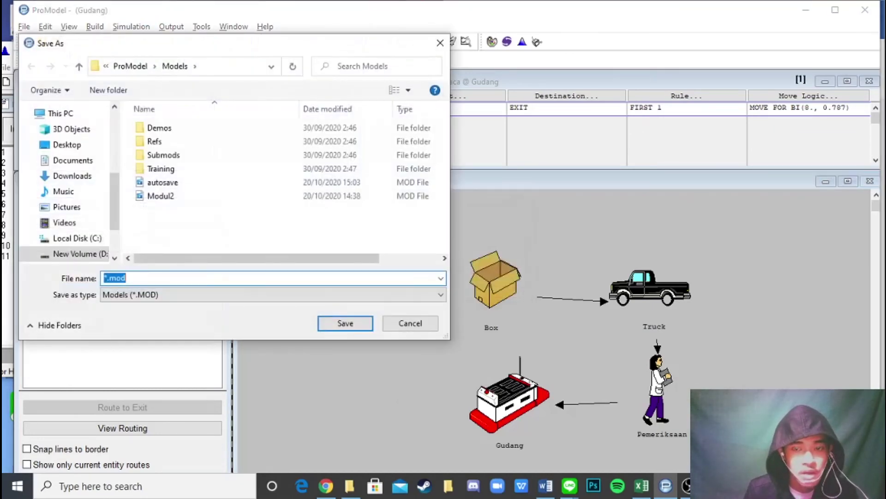
drag(222, 43, 612, 94)
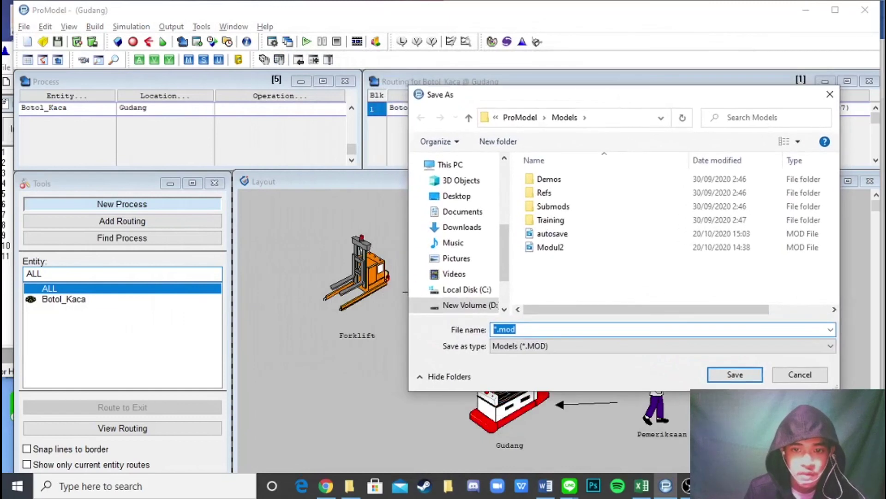
click(495, 328)
key(BackSpace)
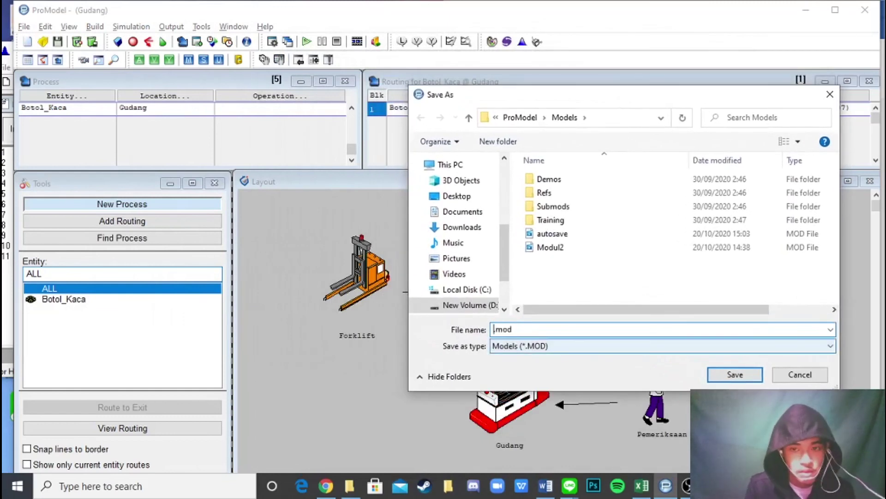
text(Modul)
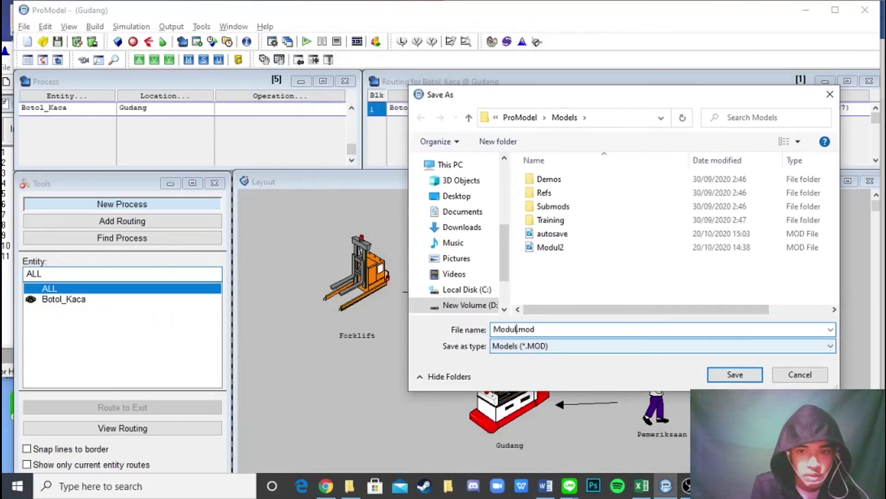
text(2Video)
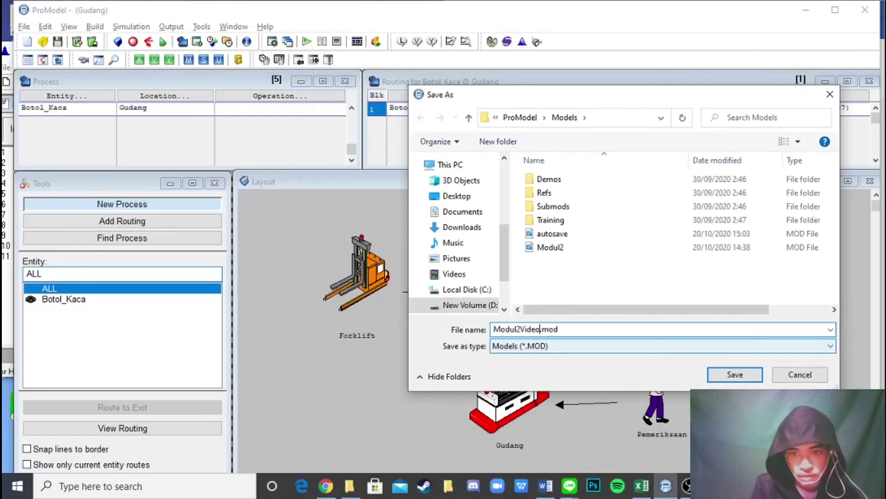
key(Return)
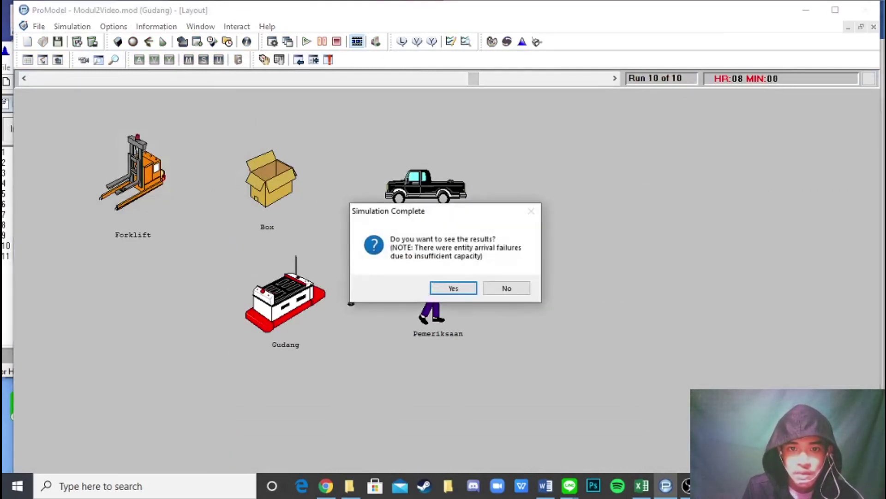
Step: Open the simulation results for the Normal Run scenario with all replications and display the report's Entity Activity statistics
drag(466, 210, 655, 181)
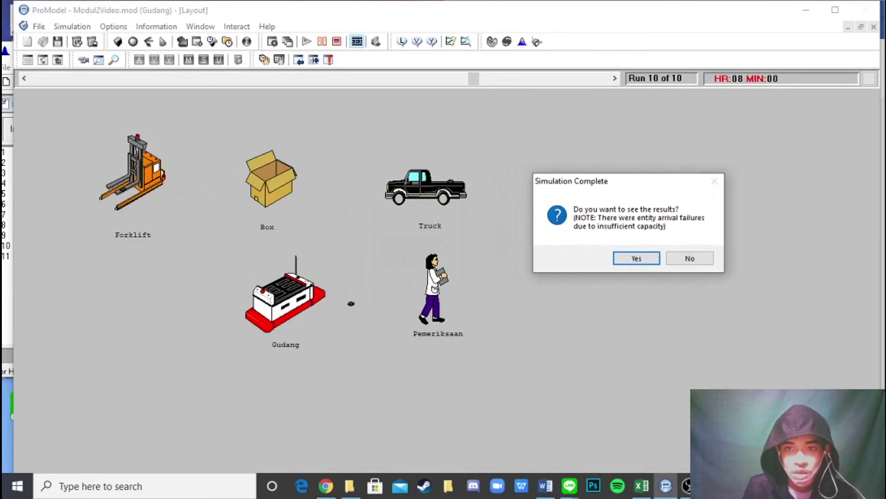
key(Return)
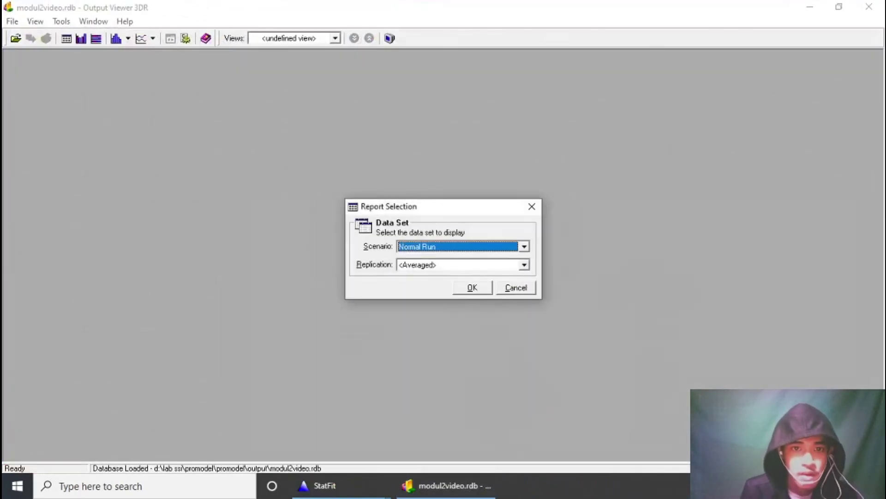
click(524, 265)
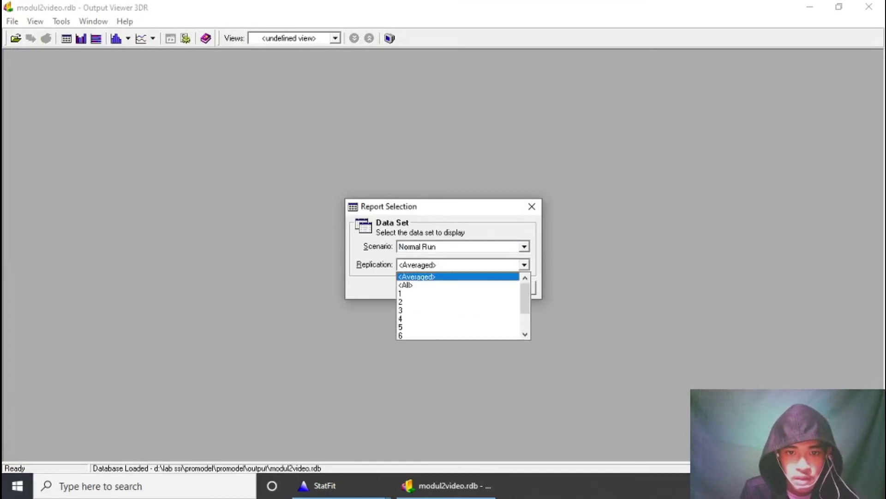
key(Down)
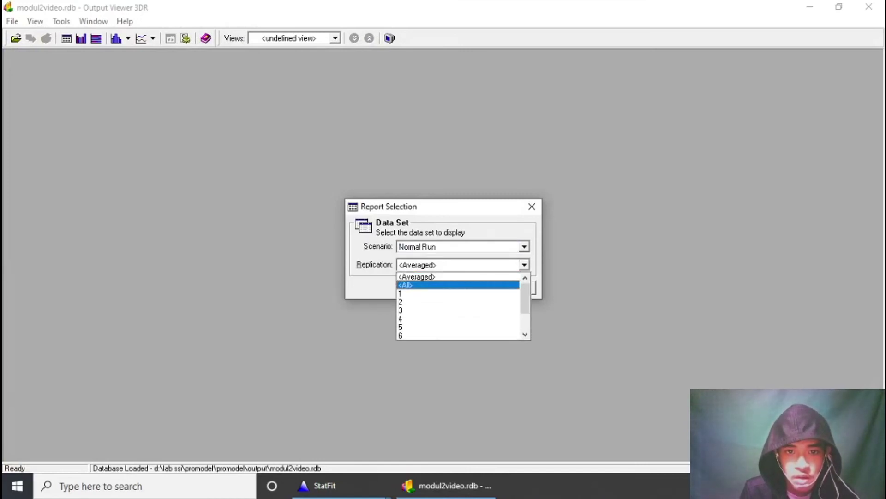
key(Return)
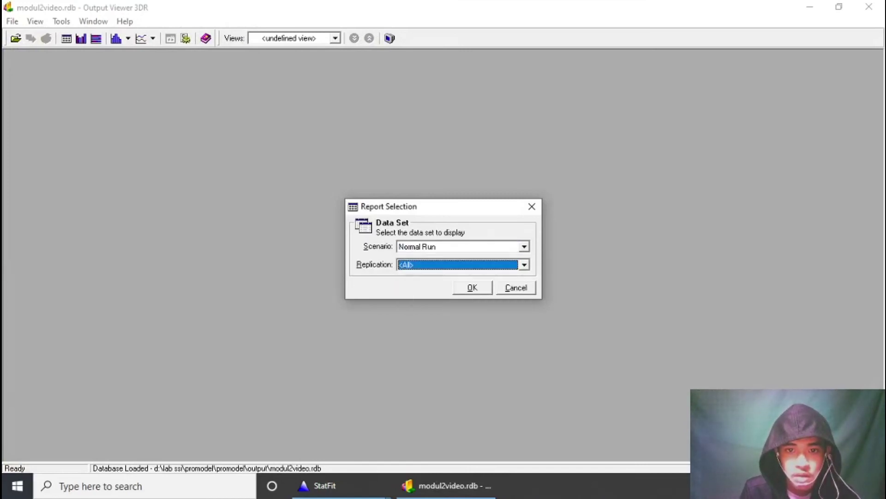
key(Return)
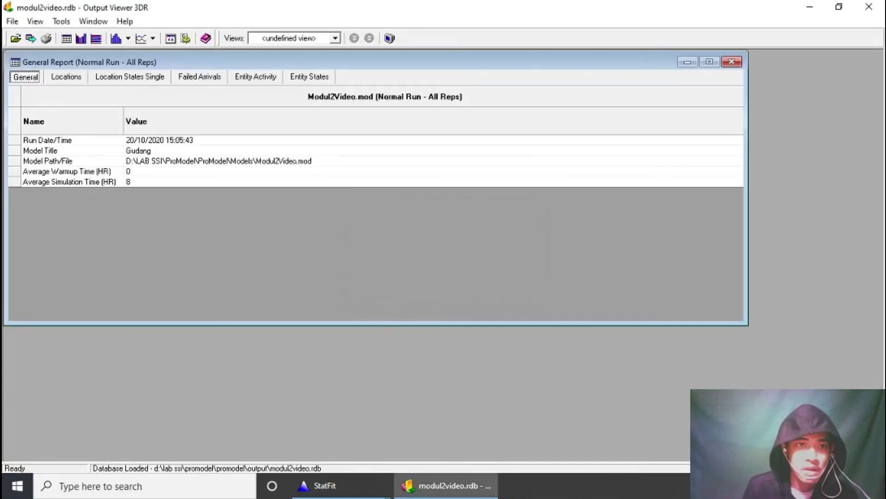
click(257, 77)
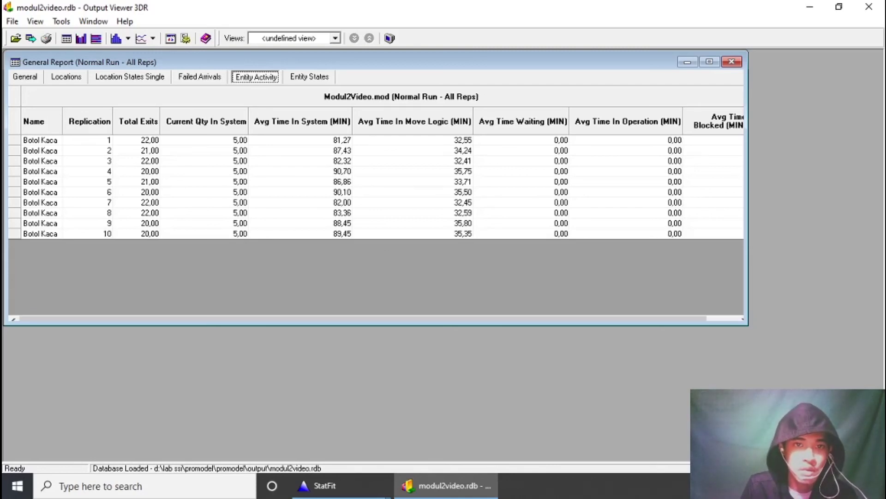
mouse_move(378, 62)
mouse_down()
mouse_move(400, 64)
mouse_move(374, 61)
mouse_up()
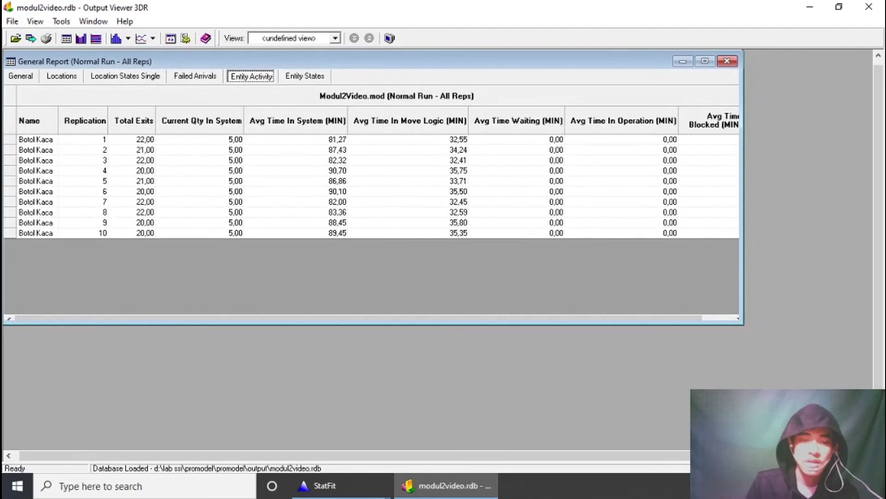